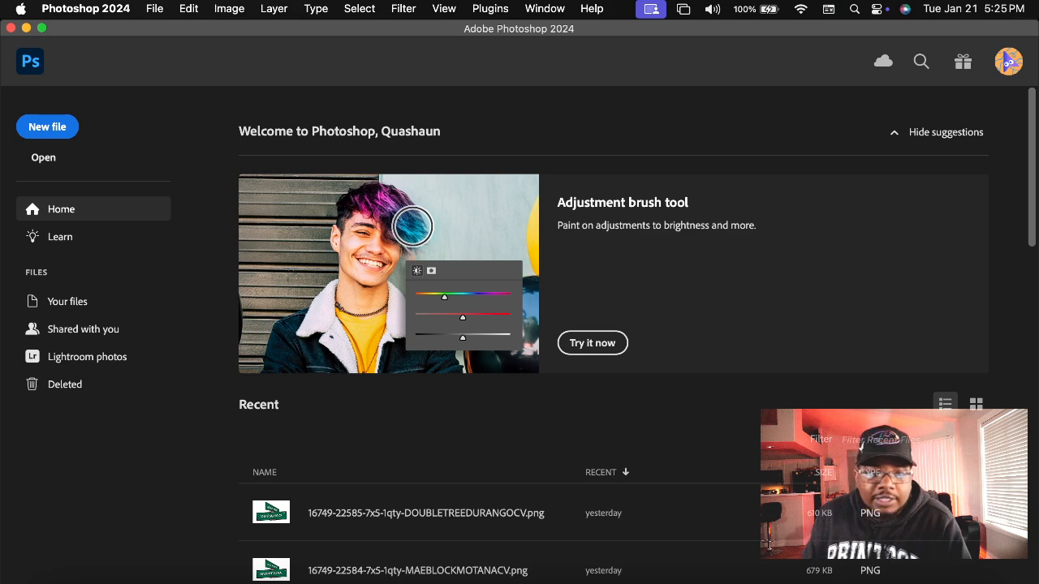
Open the settings for creating a new document
scroll(261, 204, "down", 1)
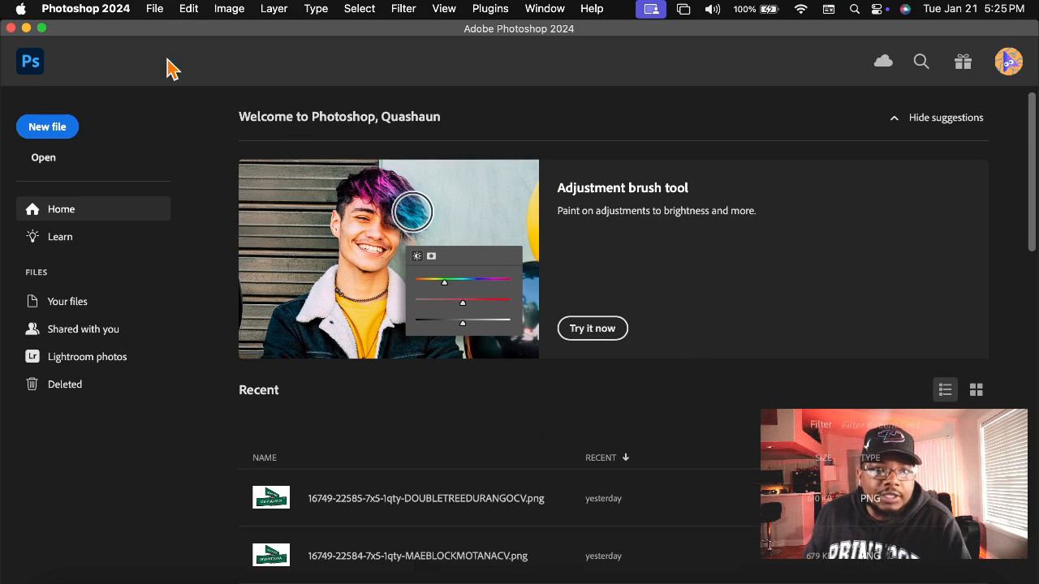
left_click(150, 10)
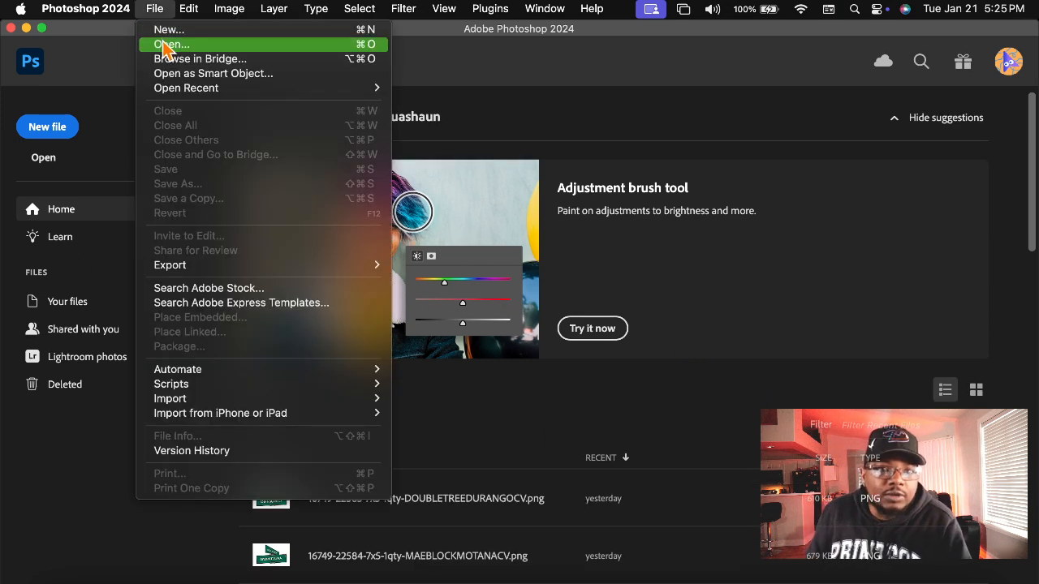
left_click(162, 41)
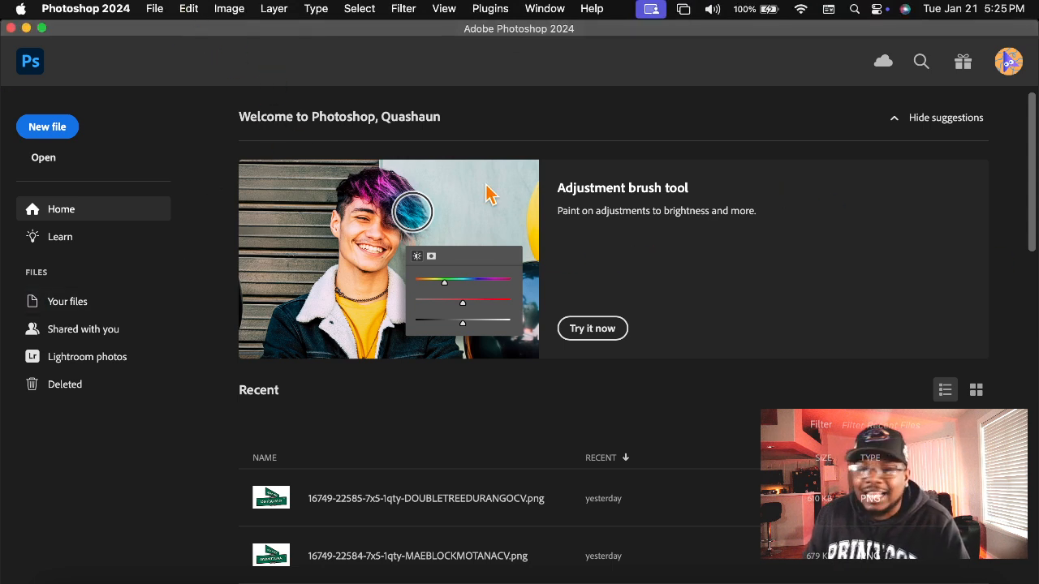
left_click(154, 10)
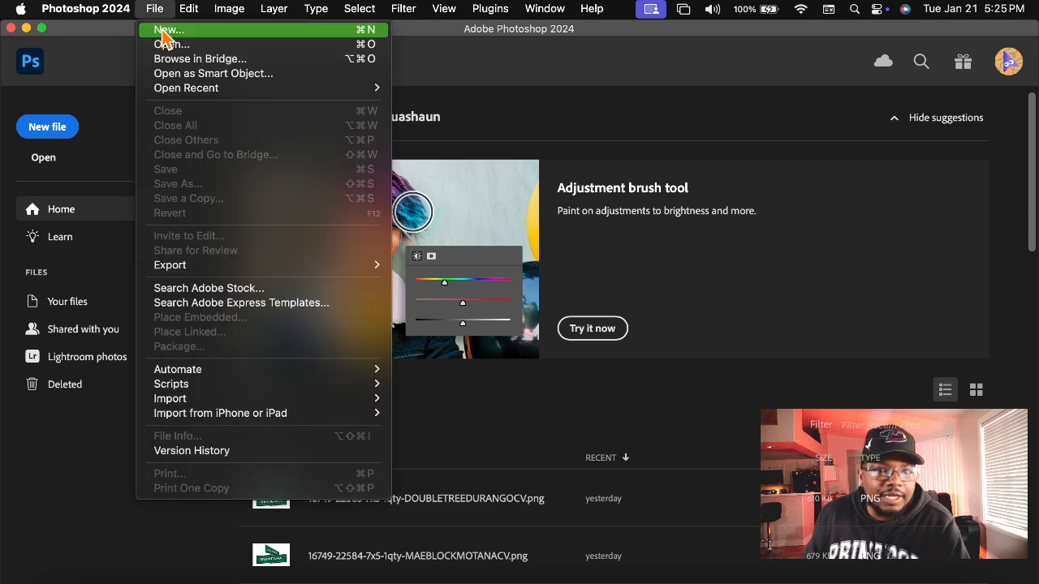
left_click(165, 37)
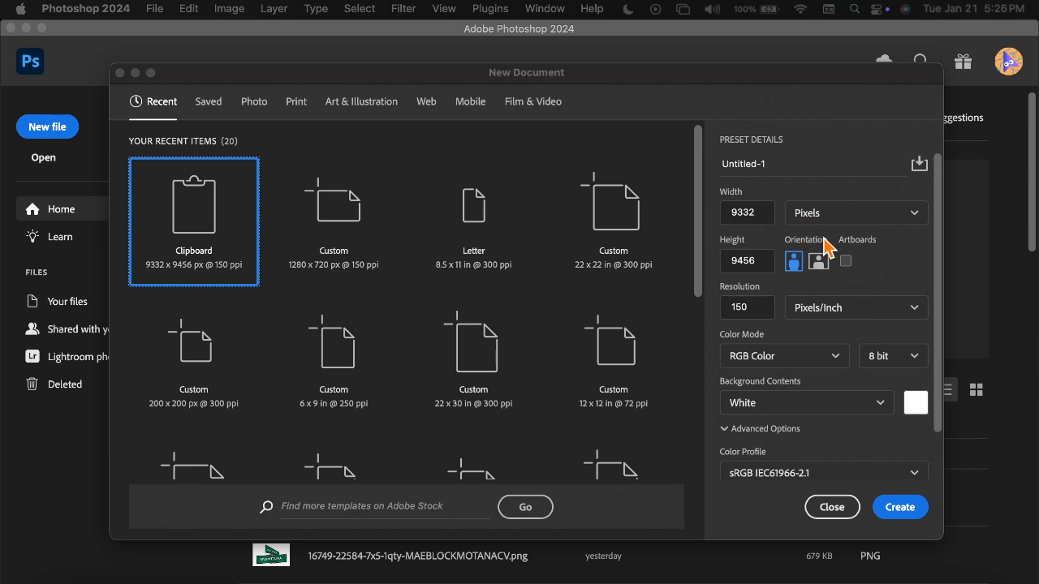
Switch the new document's units to inches and set its size to 8.5 wide by 11 high
left_click(914, 216)
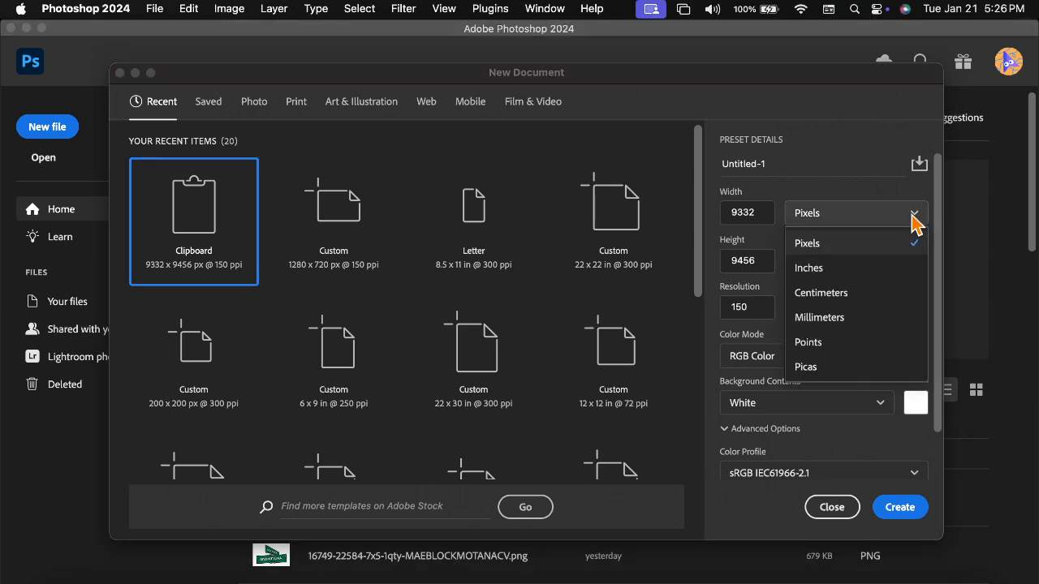
left_click(870, 268)
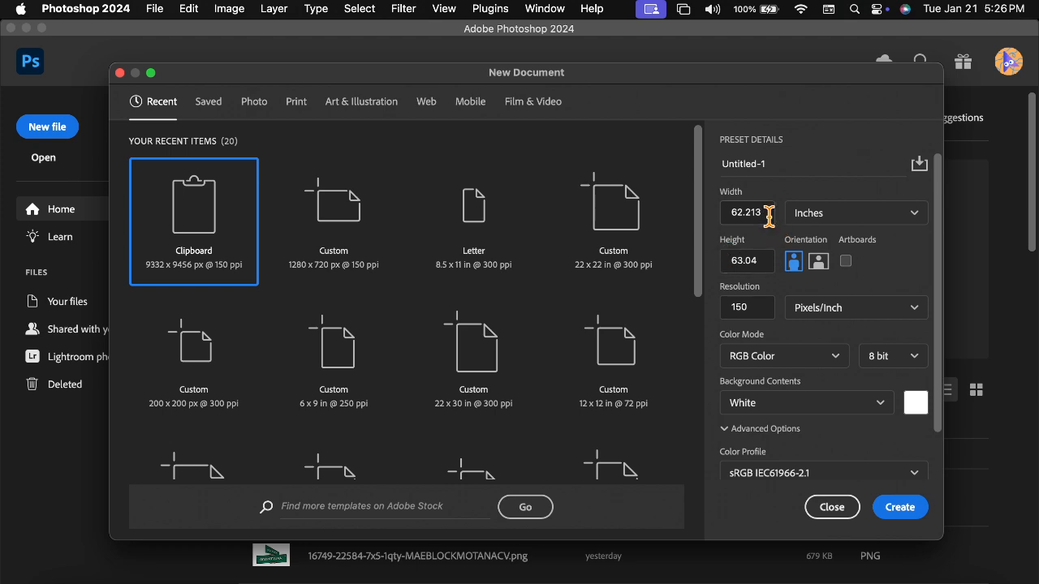
left_click(763, 307)
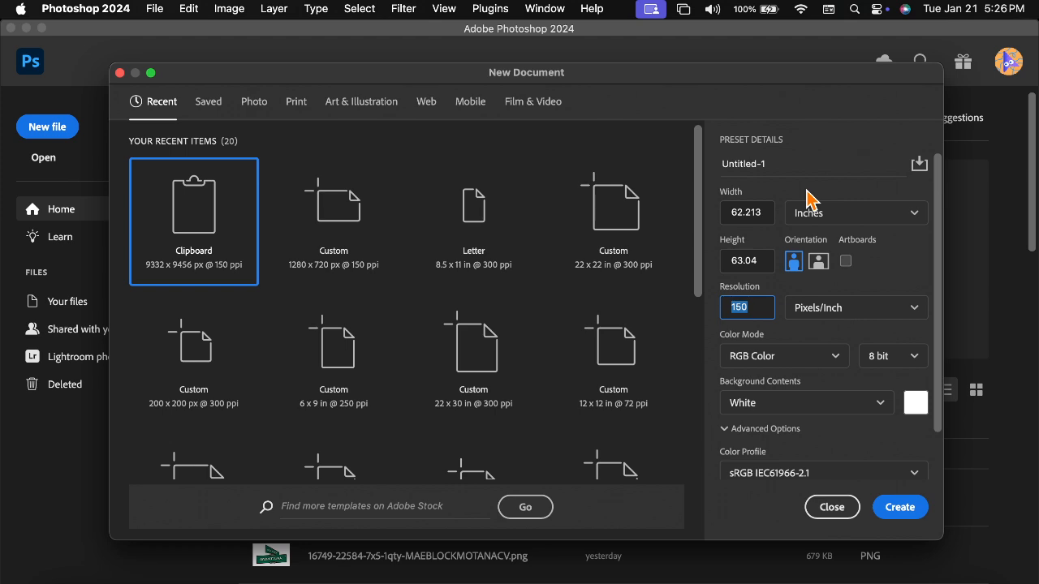
left_click(765, 212)
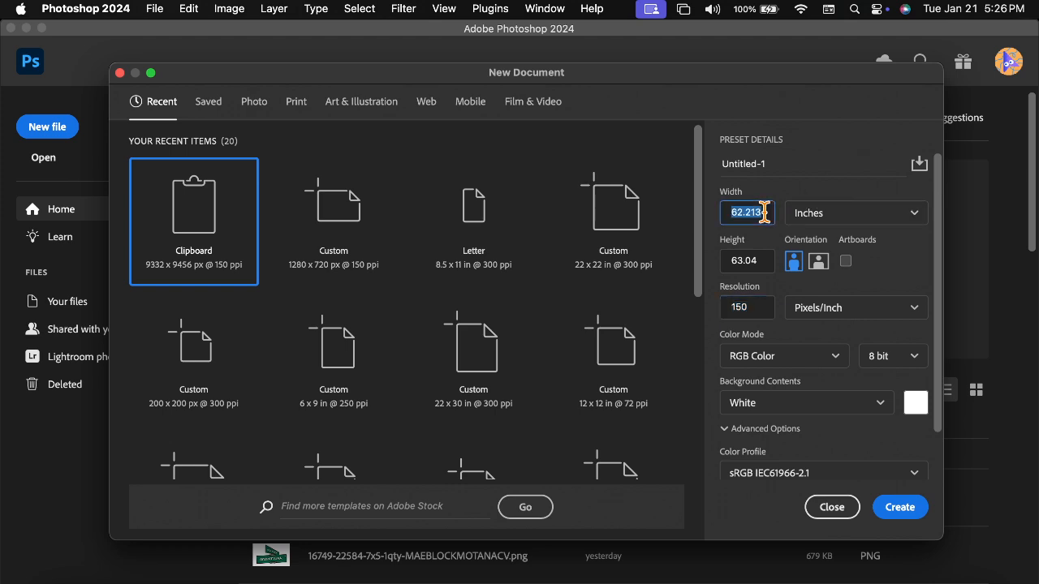
type("8.5")
left_click(765, 261)
type("11")
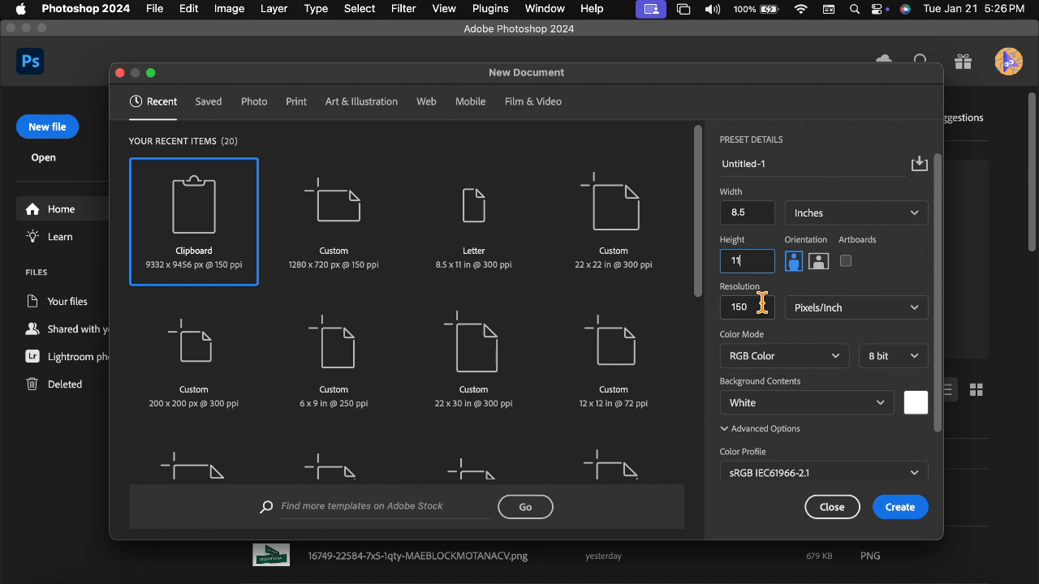
Set the new document's resolution to 300 pixels/inch and review the remaining preset details
scroll(762, 303, "down", 1)
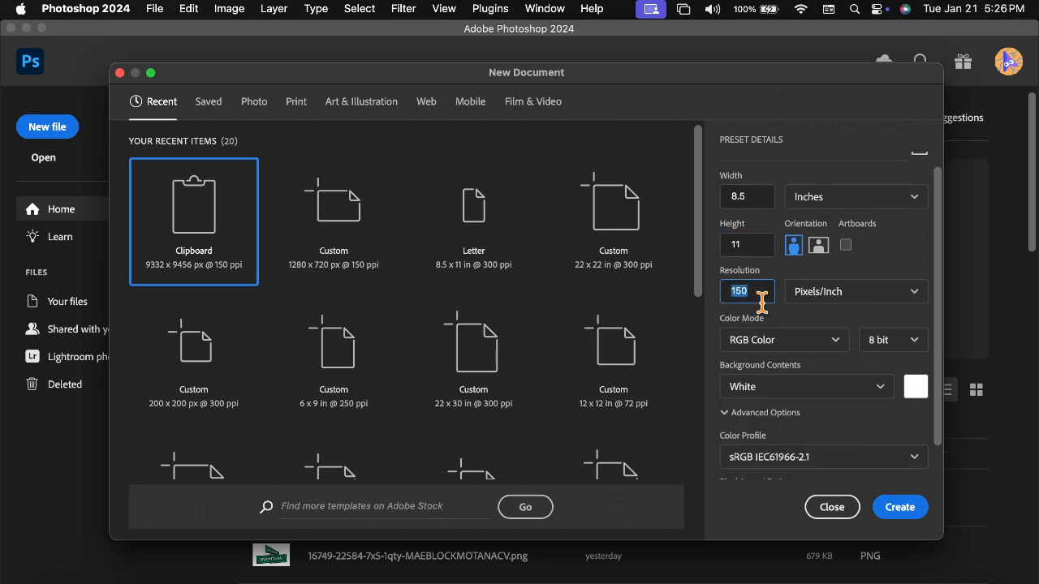
double_click(764, 298)
type("300")
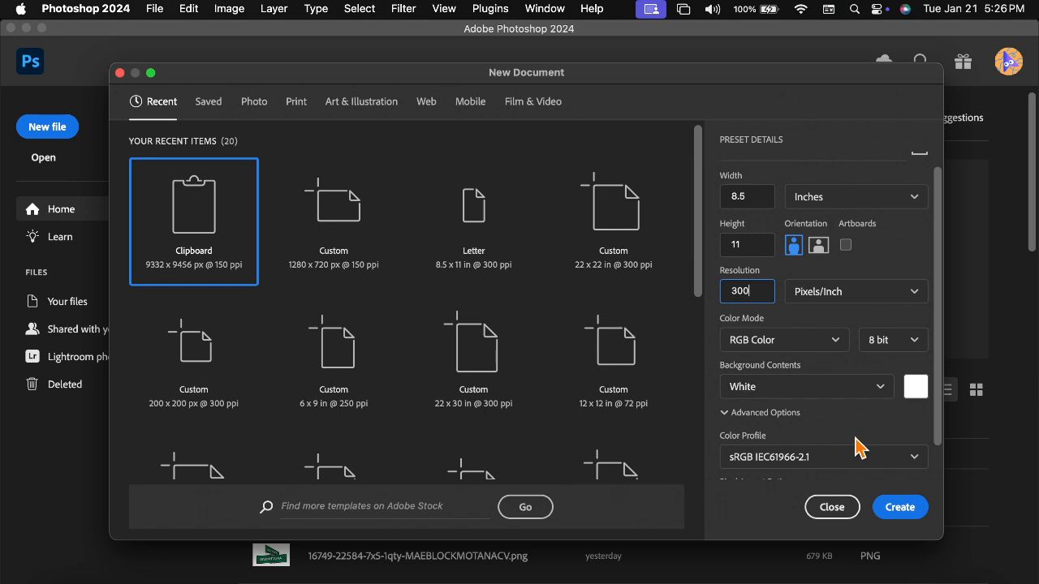
scroll(854, 445, "down", 1)
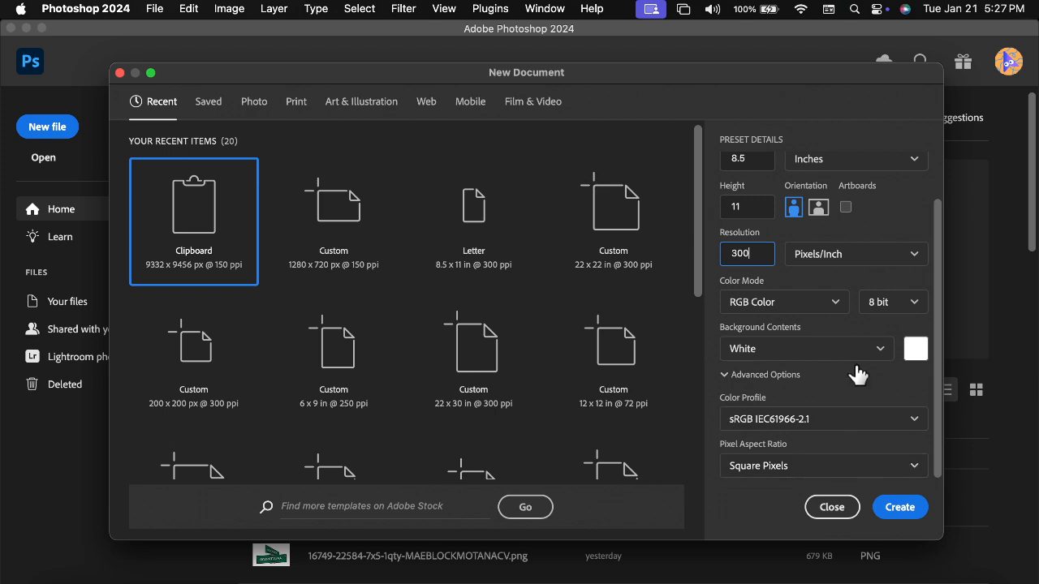
scroll(909, 349, "up", 2)
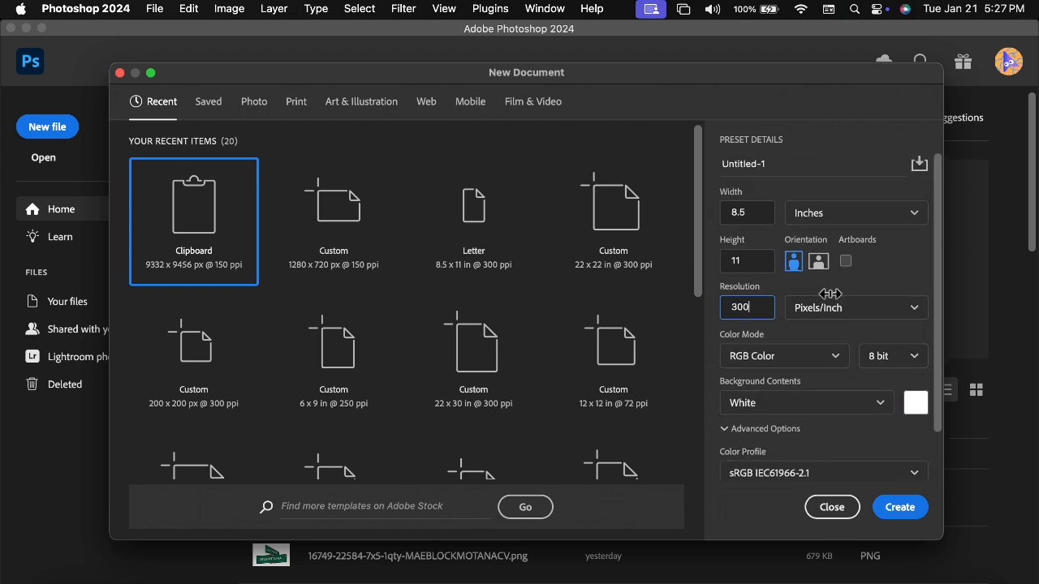
scroll(777, 168, "down", 2)
scroll(778, 168, "up", 2)
Name the new document Sample and create it
triple_click(787, 158)
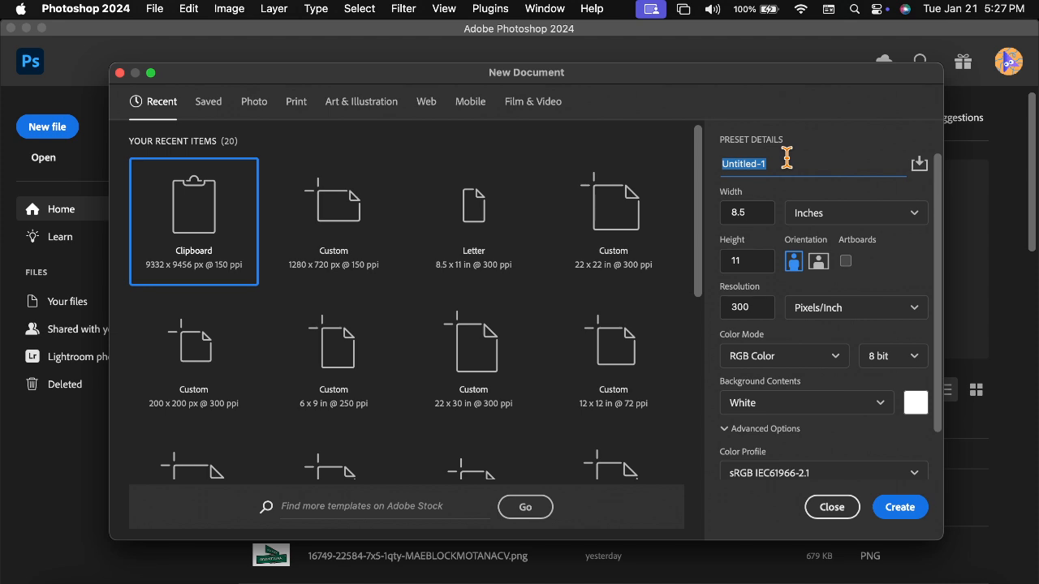
type("Sample")
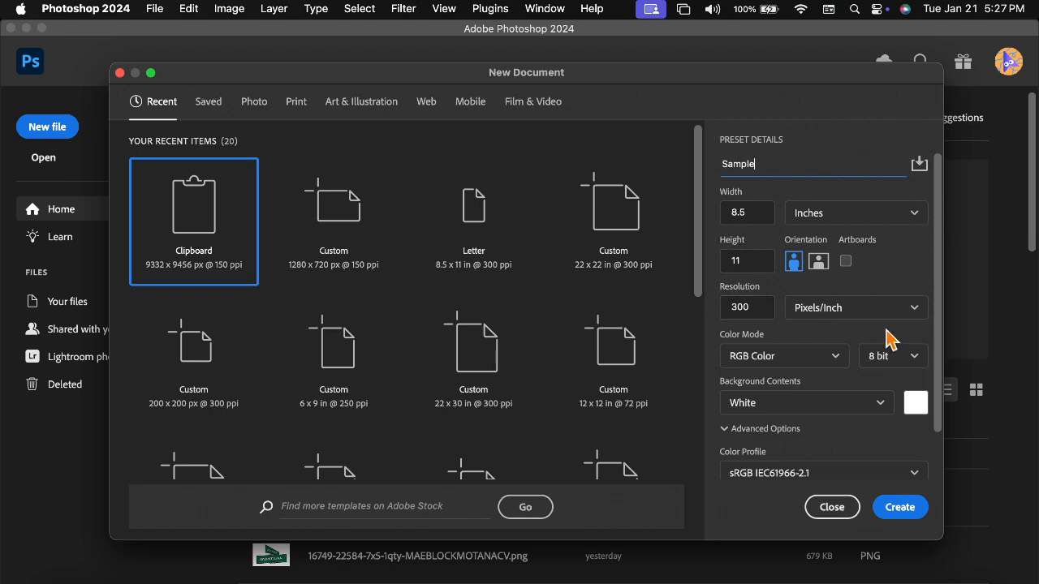
left_click(893, 510)
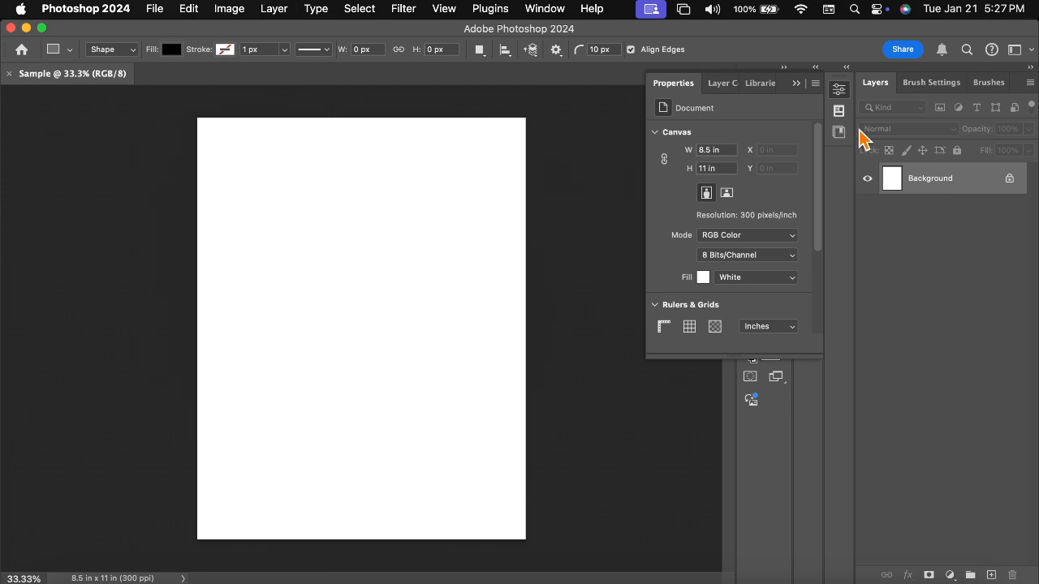
Collapse the floating Properties panel and dock the tools along the canvas's left side
left_click(797, 82)
left_click_drag(784, 85, 13, 95)
left_click_drag(21, 104, 19, 105)
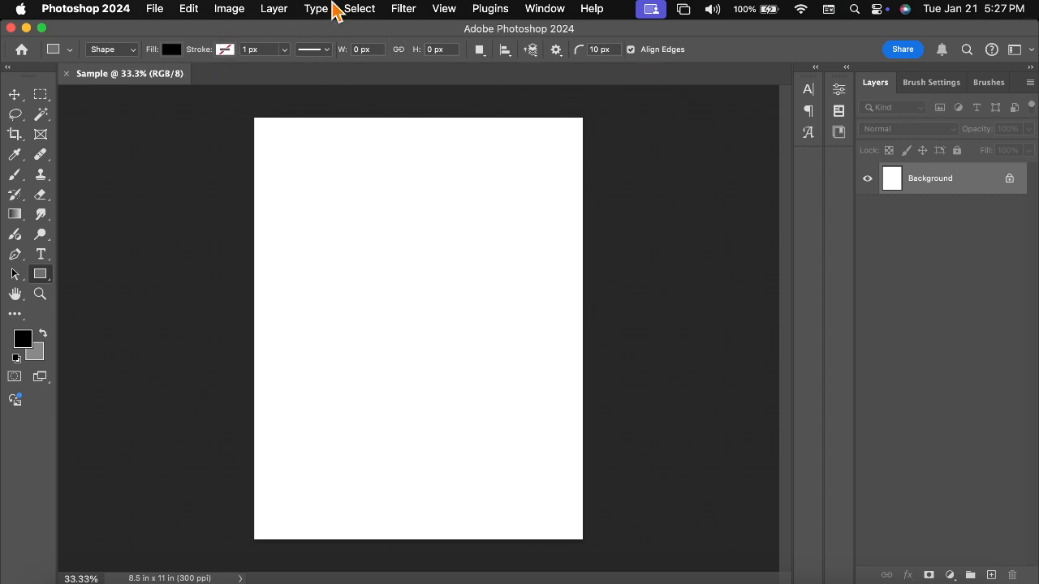
Sample the first few selection tools, activate the Move tool and unlock the Background layer
left_click(15, 95)
left_click(39, 95)
left_click(15, 115)
left_click(40, 115)
left_click(40, 96)
left_click(15, 95)
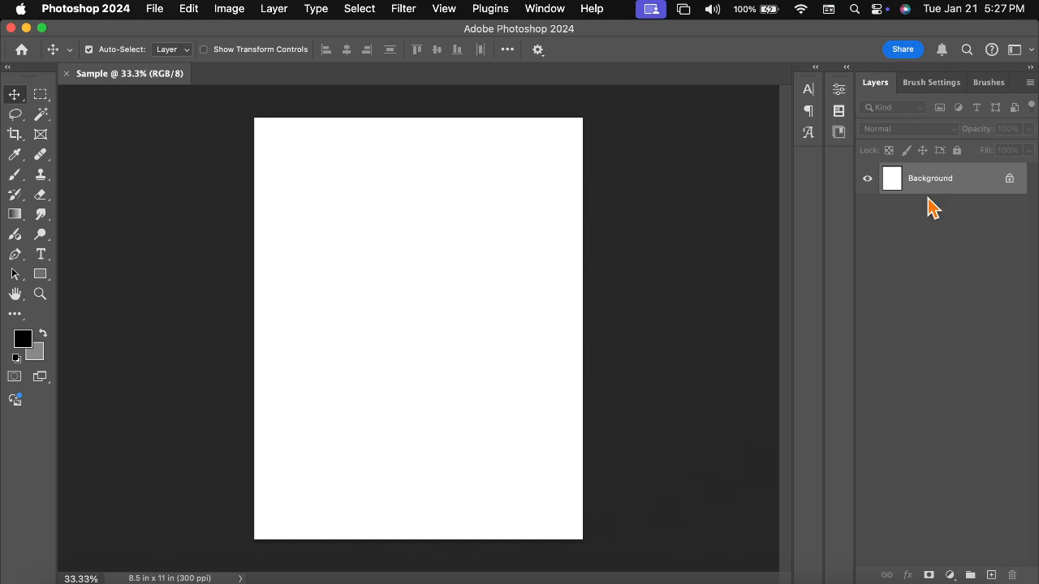
left_click(1010, 182)
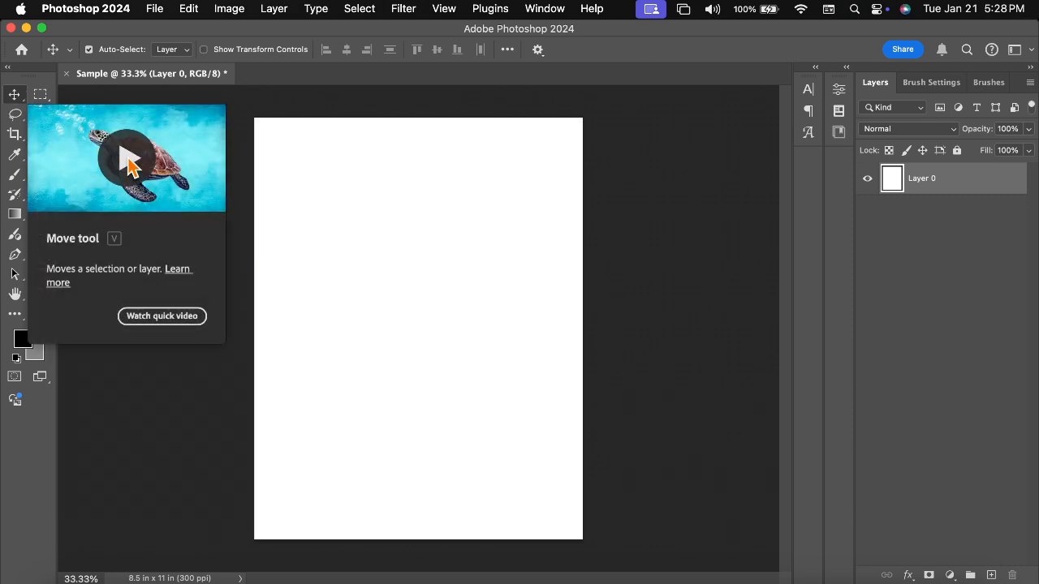
Watch part of the Move tool's quick tutorial video and close it
left_click(129, 159)
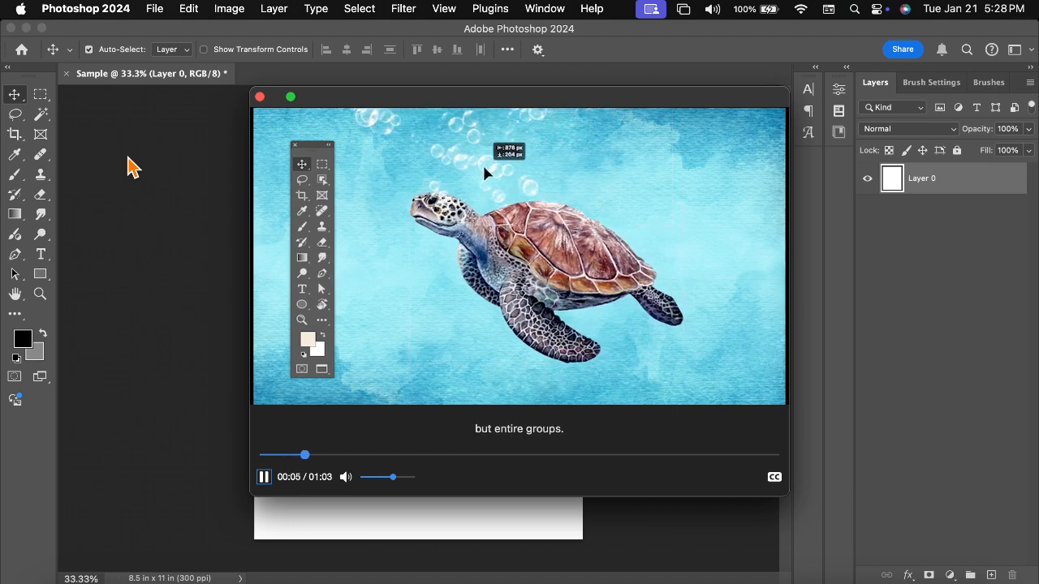
left_click(265, 479)
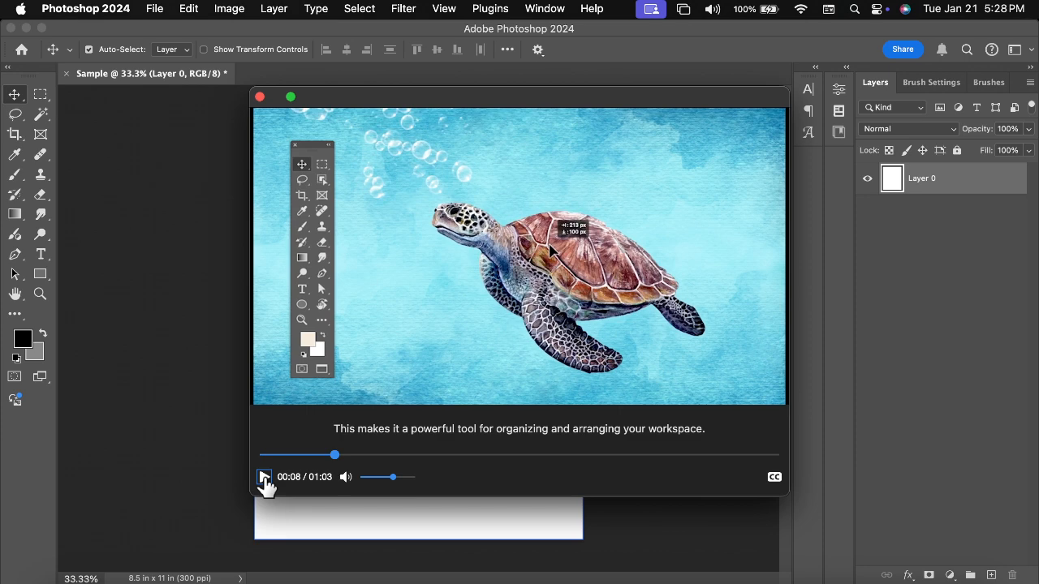
left_click(264, 479)
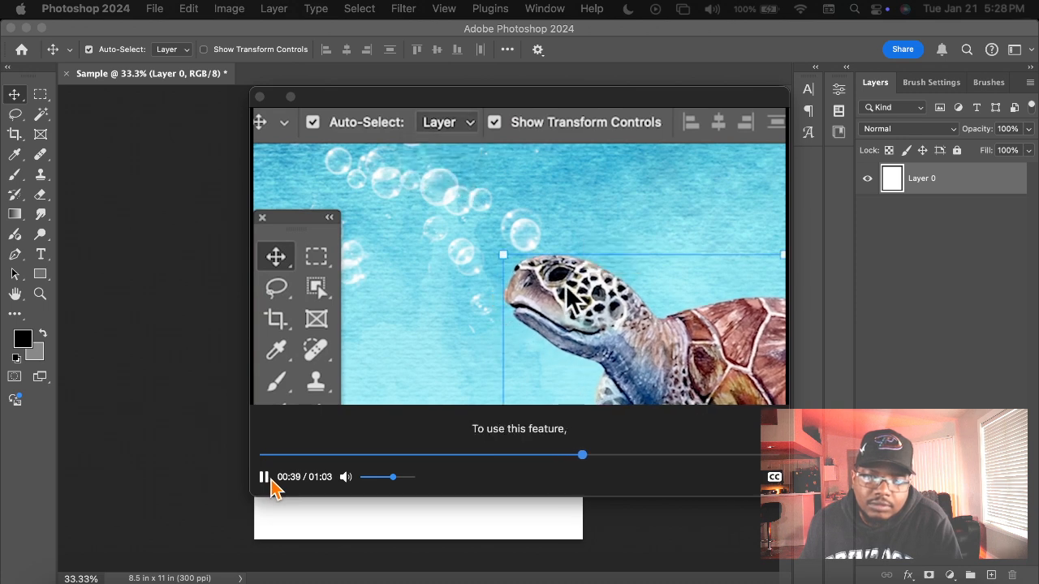
left_click(265, 478)
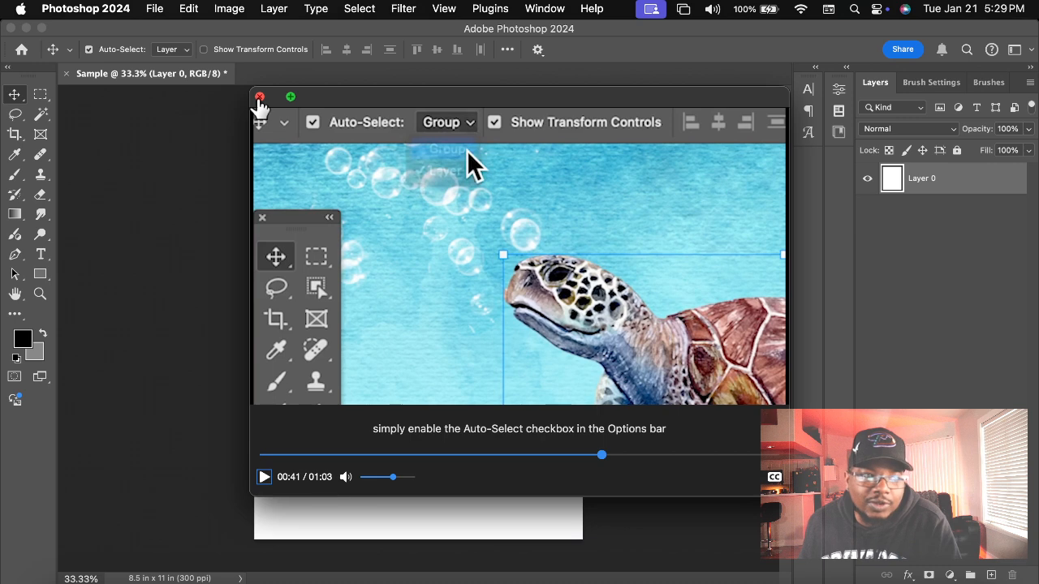
left_click(259, 97)
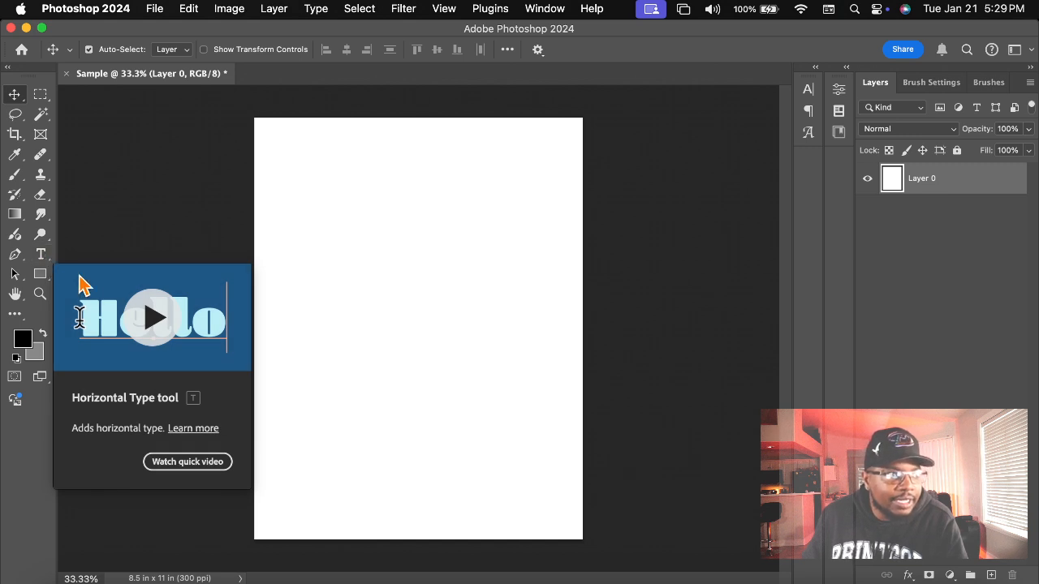
Add a horizontal text layer with the Lorem Ipsum placeholder near the page's upper part
left_click(40, 256)
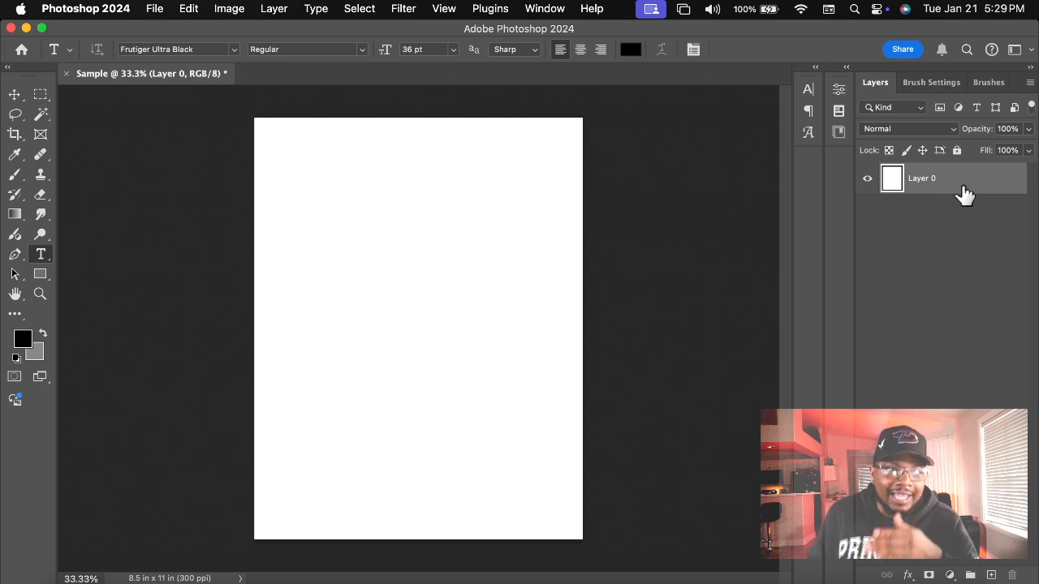
left_click(385, 172)
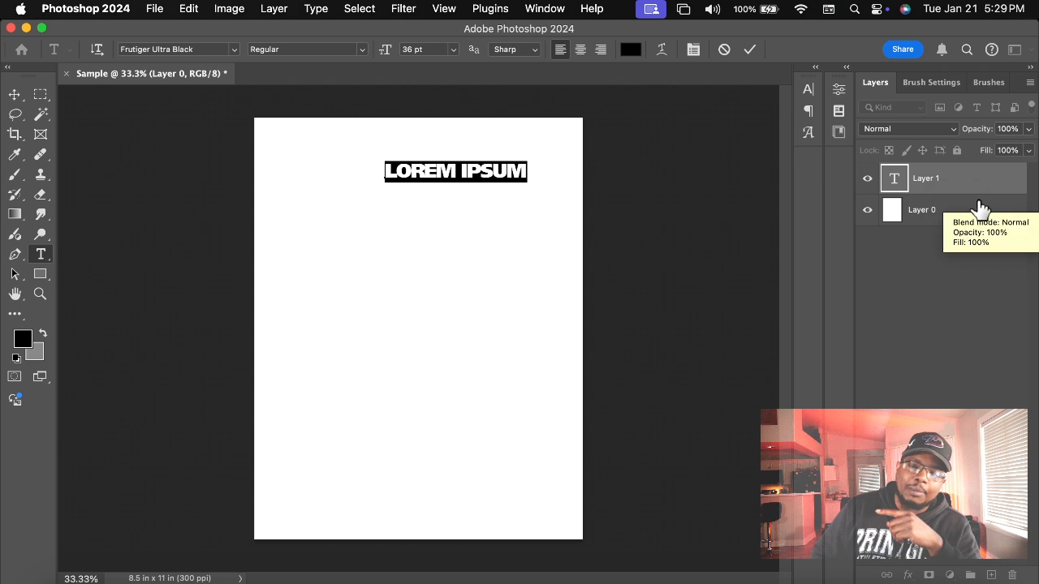
key("super+Return")
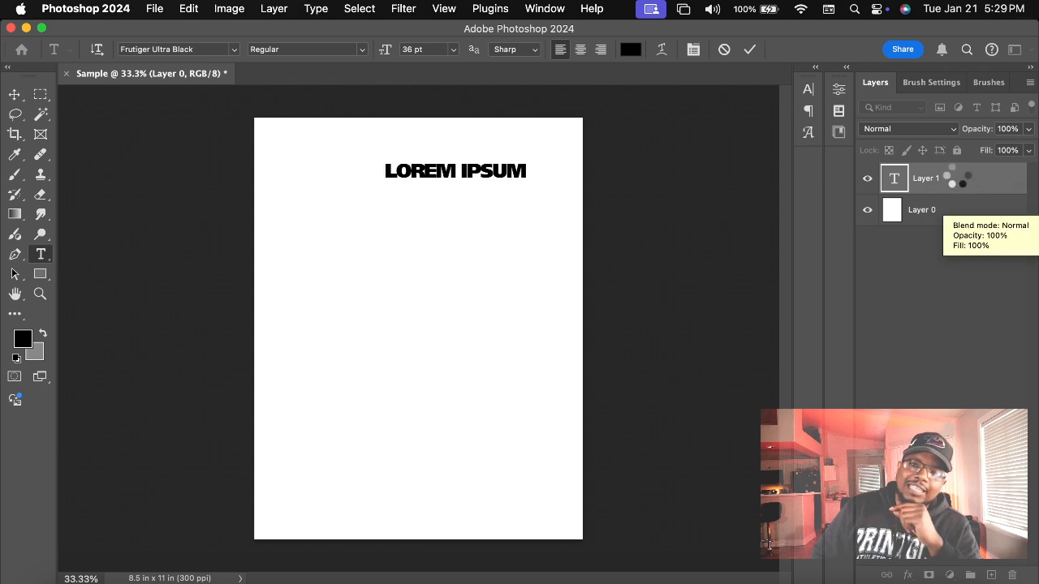
Move the white Layer 0 above the text layer and return it beneath the text
left_click_drag(961, 208, 960, 192)
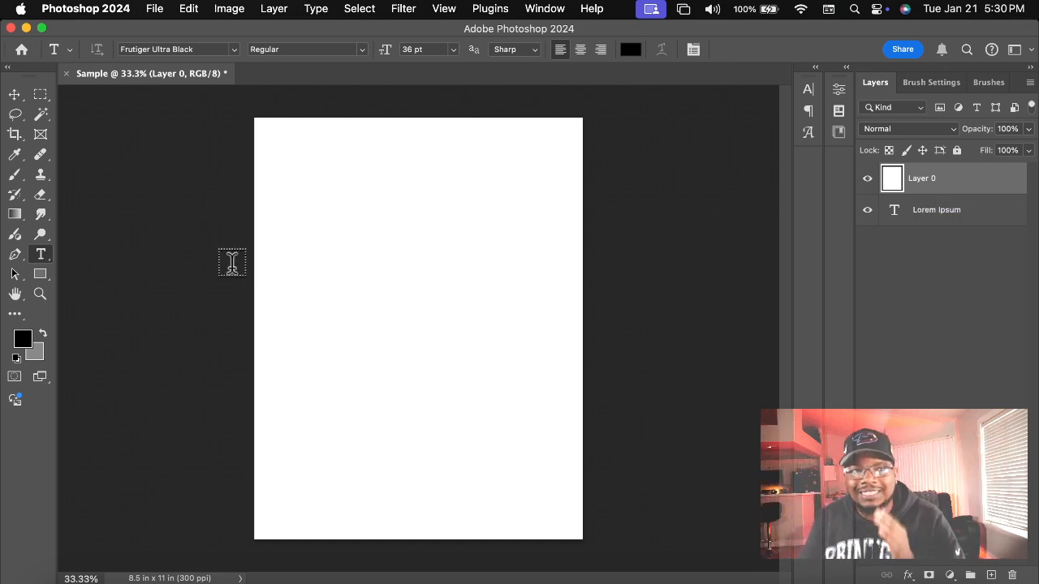
left_click_drag(1022, 180, 987, 232)
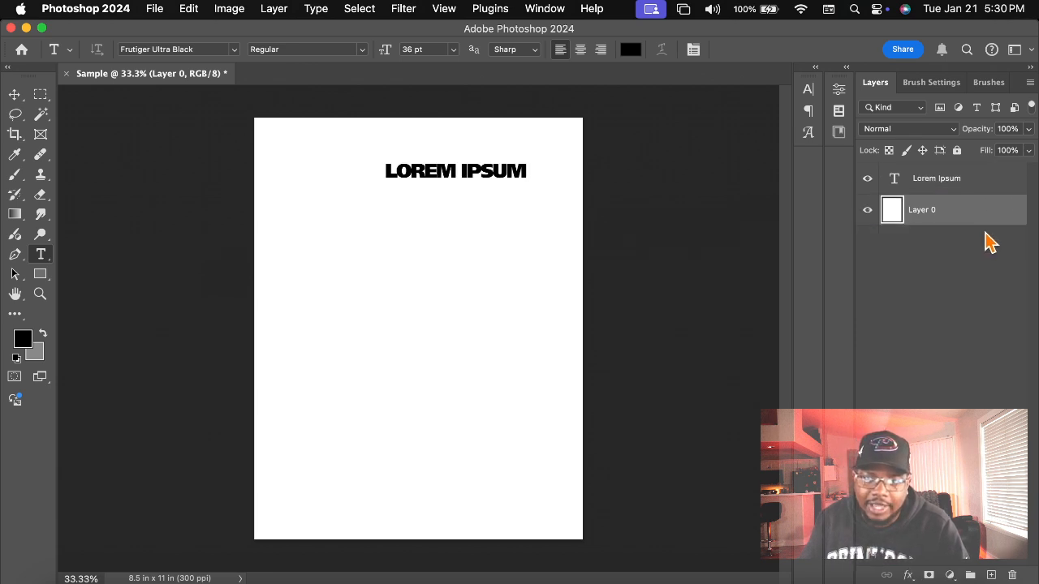
Replace the Lorem Ipsum text with PRINTGOD and return to the Move tool
left_click(14, 95)
double_click(422, 169)
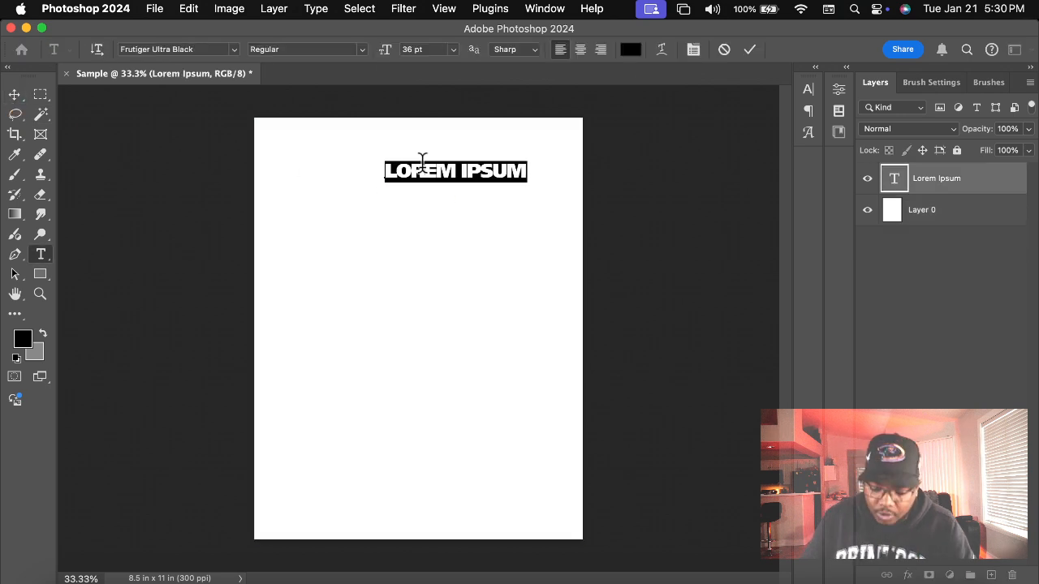
type("PRINTGOD")
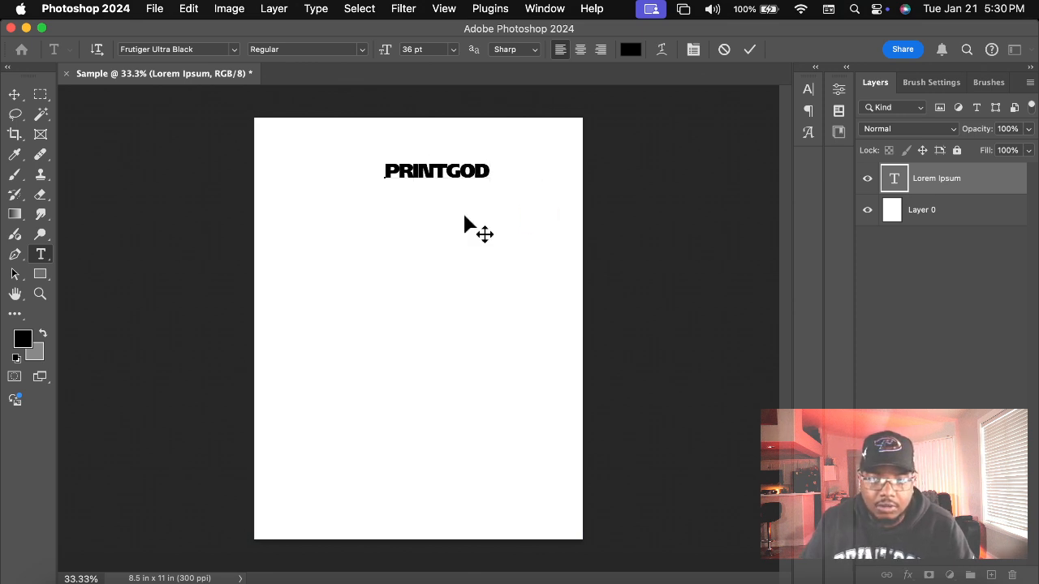
left_click(15, 95)
Select the PRINTGOD text on the page and enable Show Transform Controls for the Move tool
left_click(408, 192)
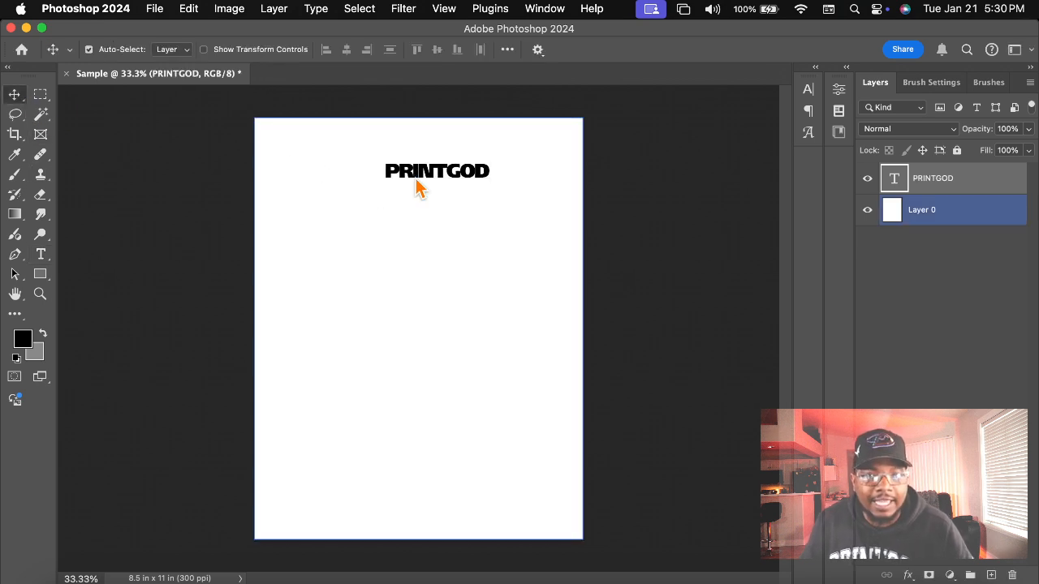
double_click(417, 185)
left_click(335, 193)
left_click(405, 175)
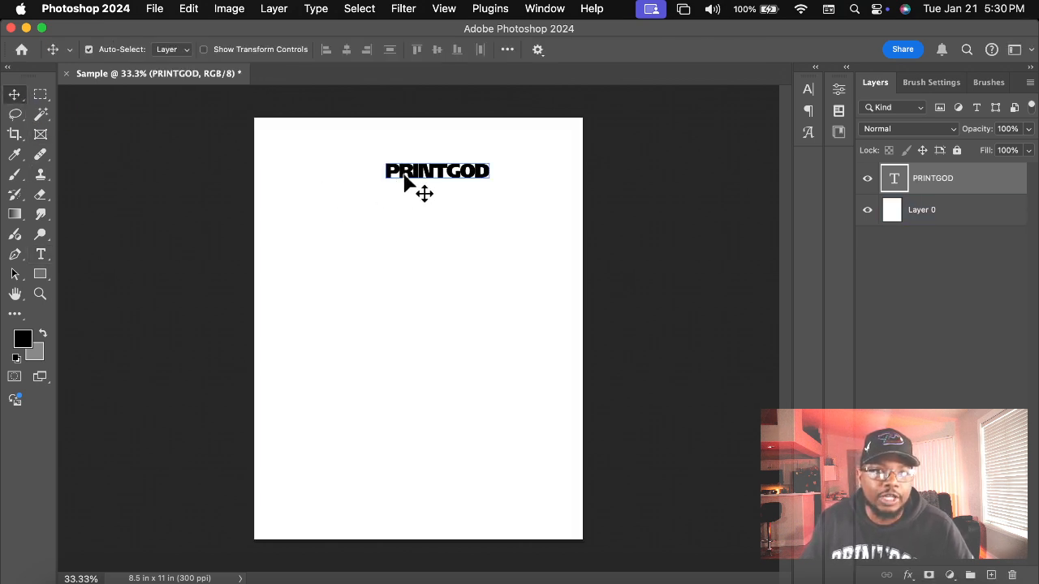
left_click(205, 50)
left_click(395, 152)
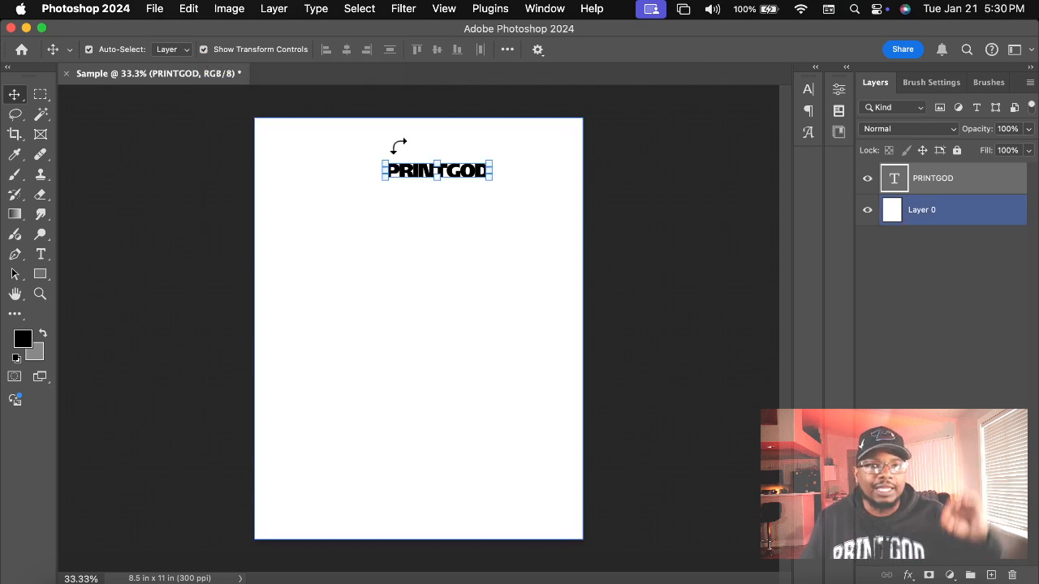
Enlarge the PRINTGOD text to about 218% width, stretch its height to about 365%, and position it across the page's upper part
left_click_drag(492, 183, 561, 237)
left_click_drag(381, 157, 342, 151)
left_click_drag(445, 180, 419, 192)
left_click_drag(420, 198, 420, 156)
mouse_move(533, 195)
left_mouse_down()
mouse_move(568, 195)
mouse_move(535, 195)
left_mouse_up()
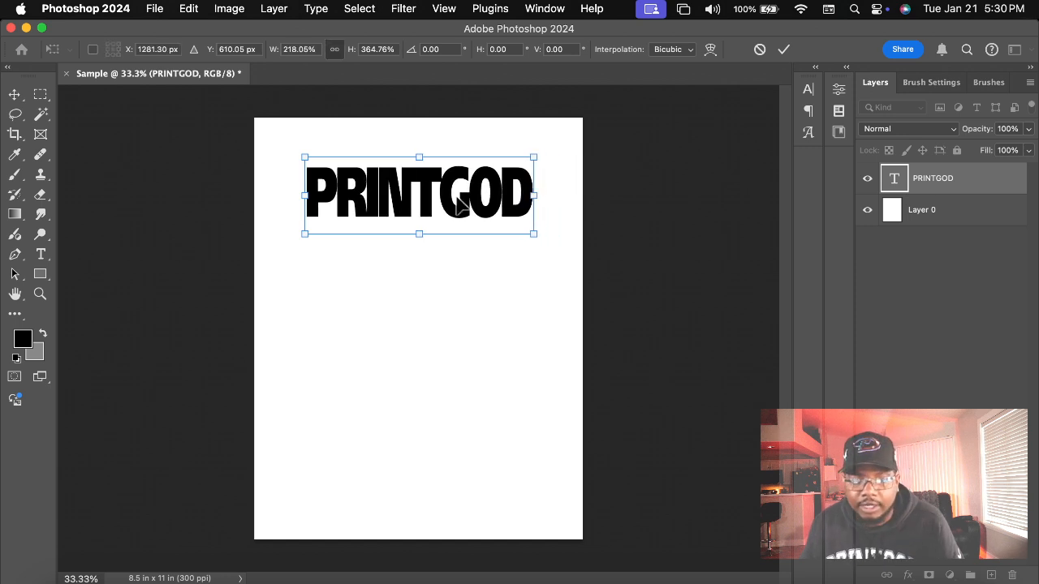
Undo the stretching, repositioning and second enlargement of the PRINTGOD text, back to its first proportional enlargement
key("super+z")
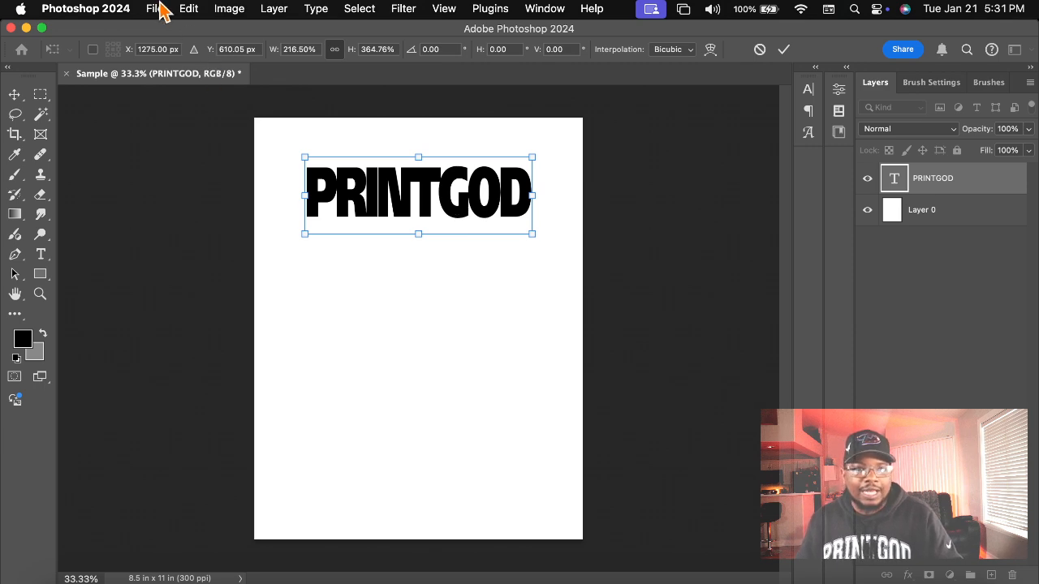
left_click(190, 9)
left_click(217, 36)
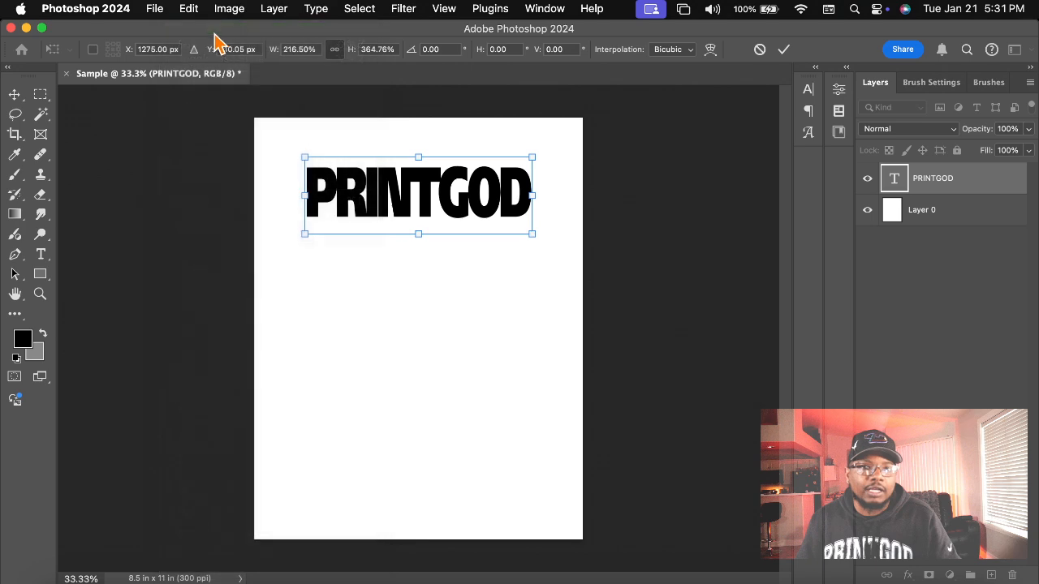
left_click(189, 10)
left_click(203, 30)
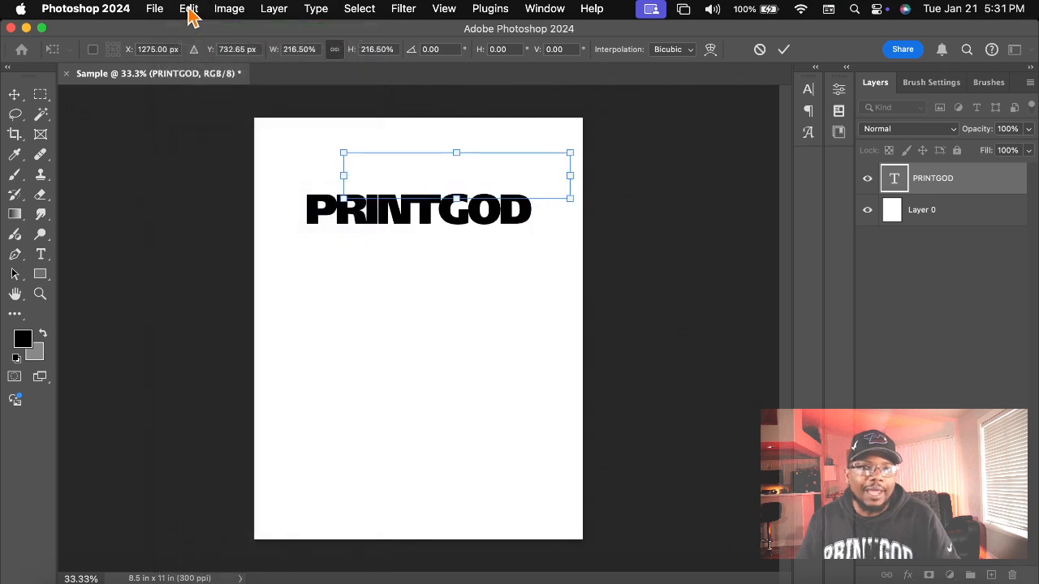
left_click(189, 9)
left_click(203, 34)
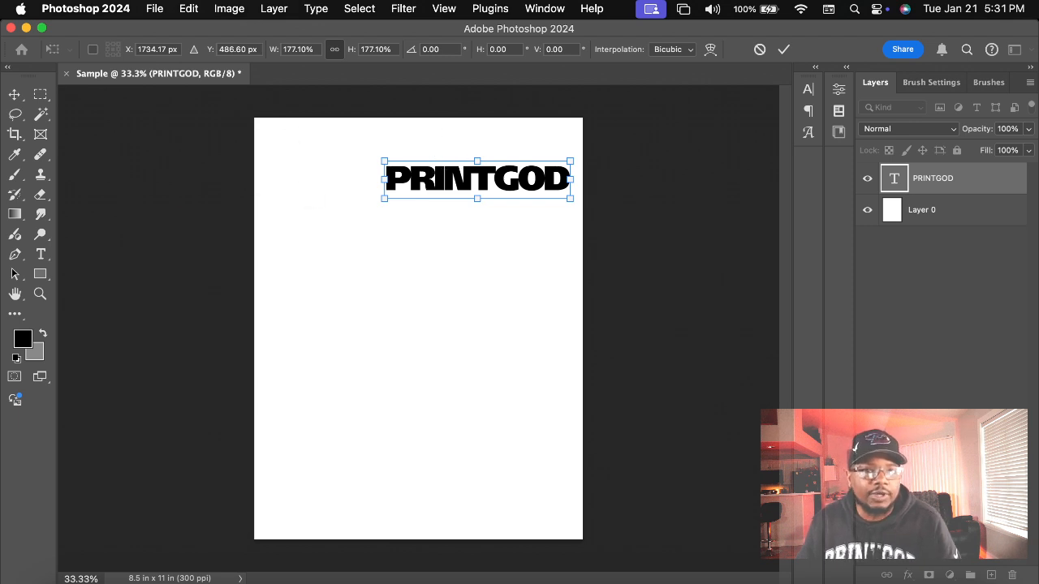
Commit the transform and move the PRINTGOD text to the horizontal middle of the page's upper part
left_click(17, 99)
left_click_drag(460, 185, 400, 207)
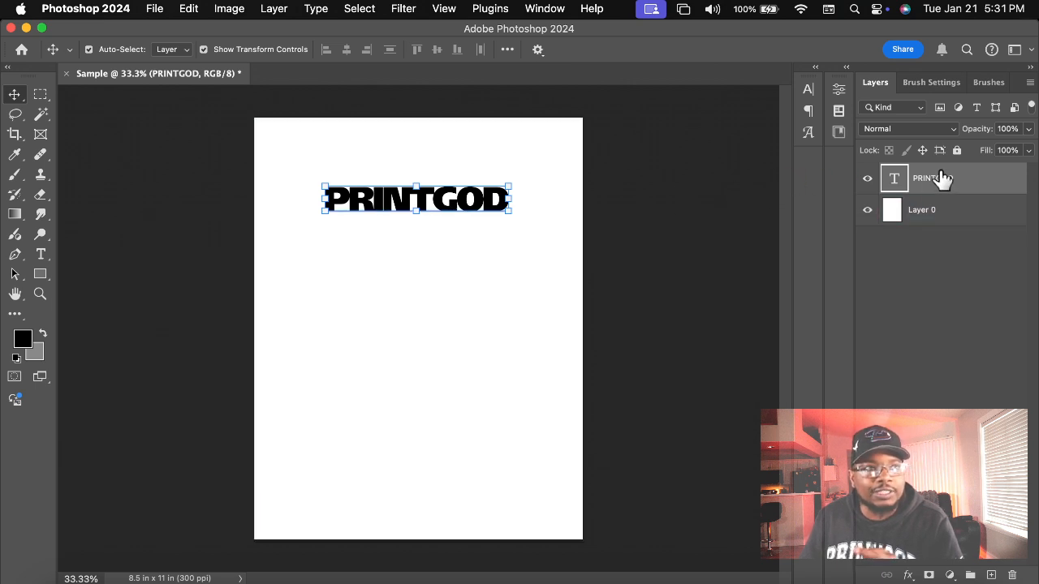
Alternate the selection between the white background and the PRINTGOD text to compare which layer Auto-Select highlights
left_click(349, 270)
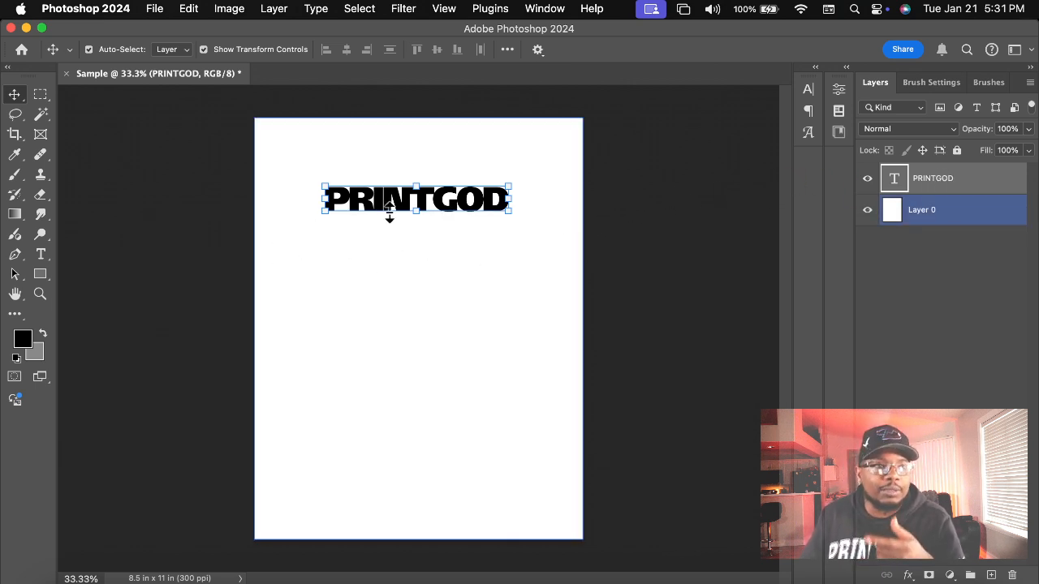
left_click(373, 280)
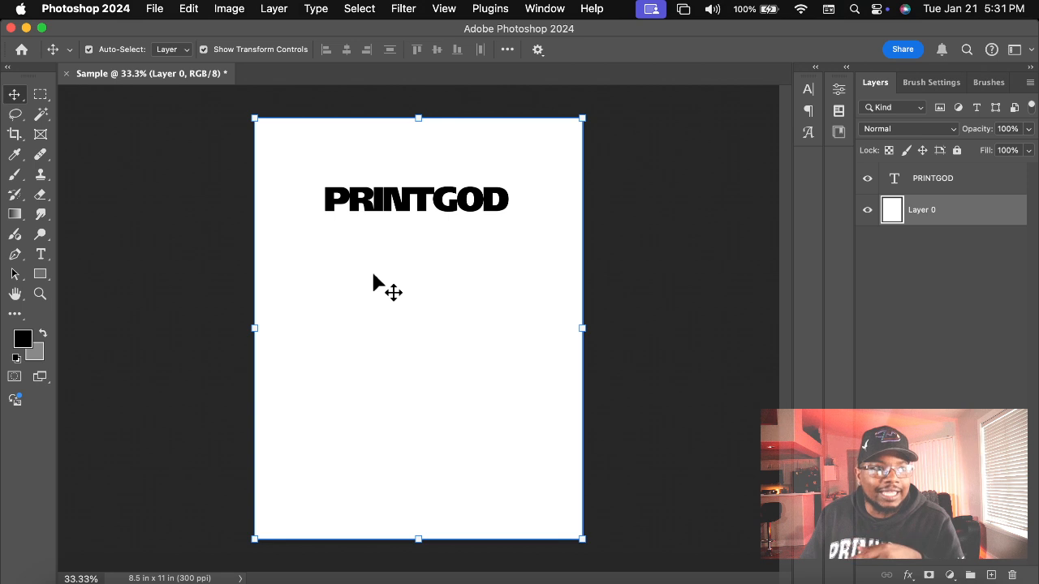
left_click(416, 199)
left_click(962, 216)
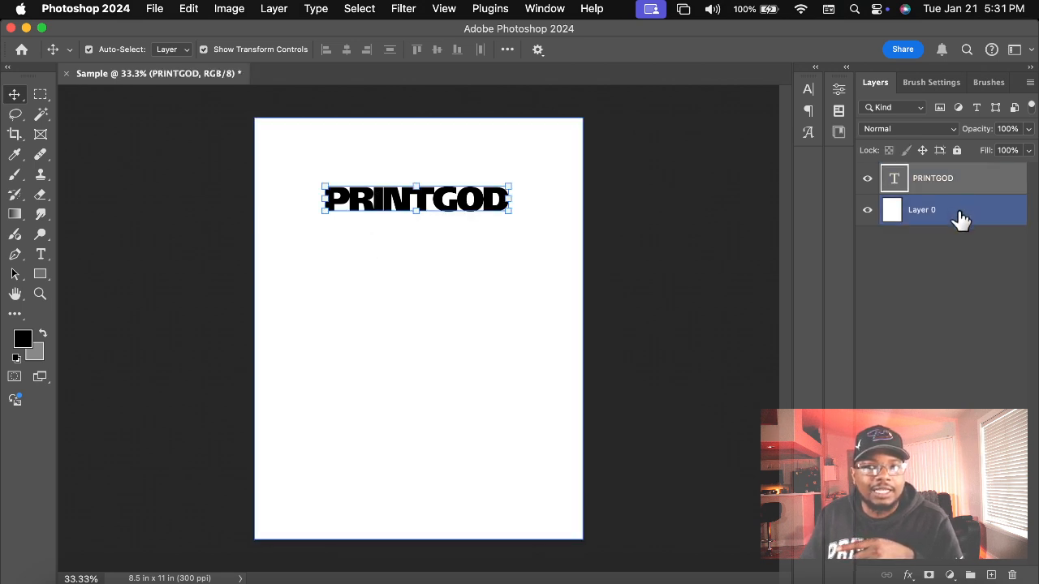
left_click(538, 252)
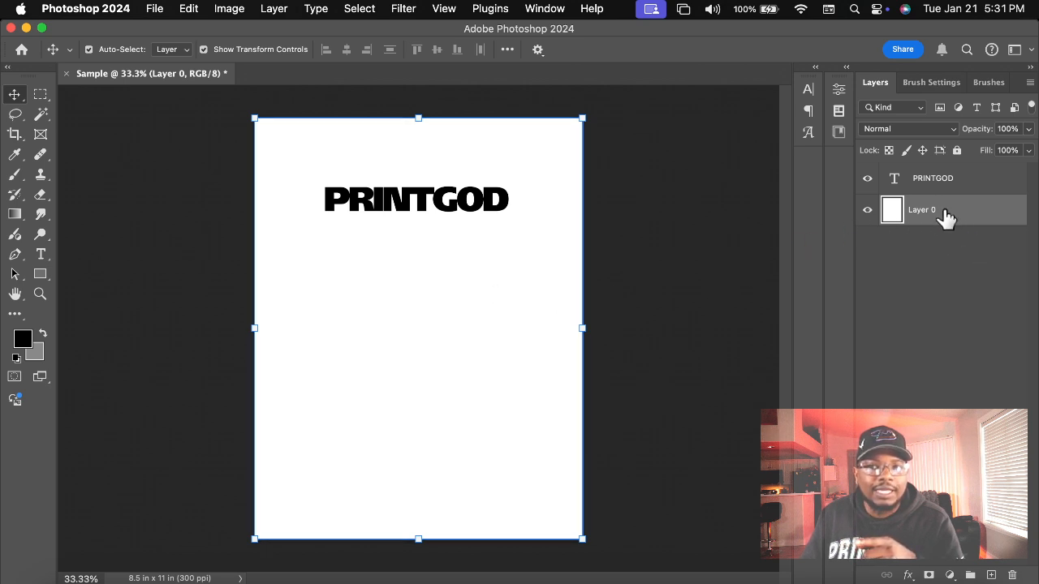
left_click(501, 204)
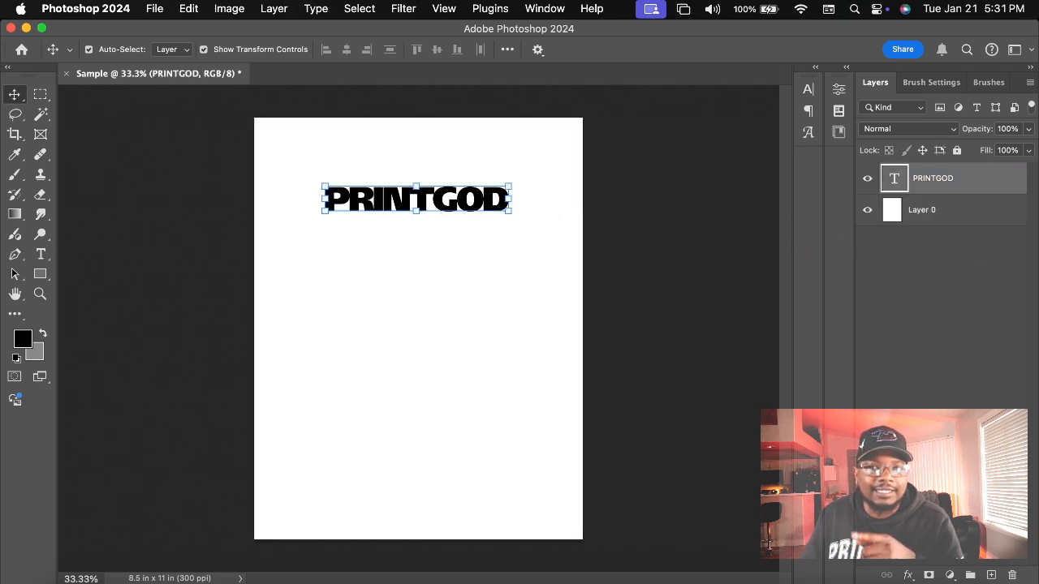
left_click(546, 340)
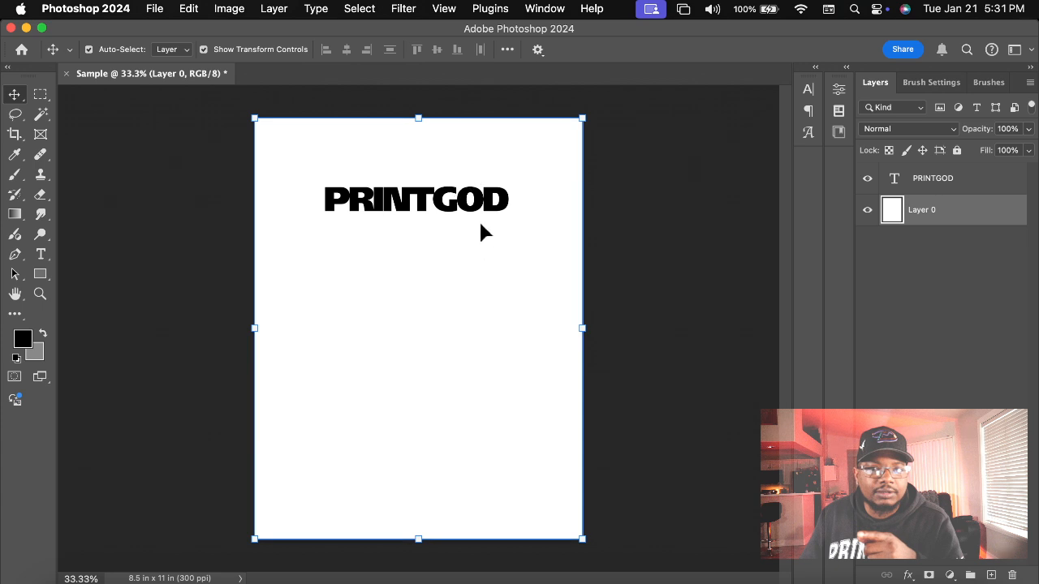
left_click(481, 197)
left_click(441, 261)
left_click(461, 205)
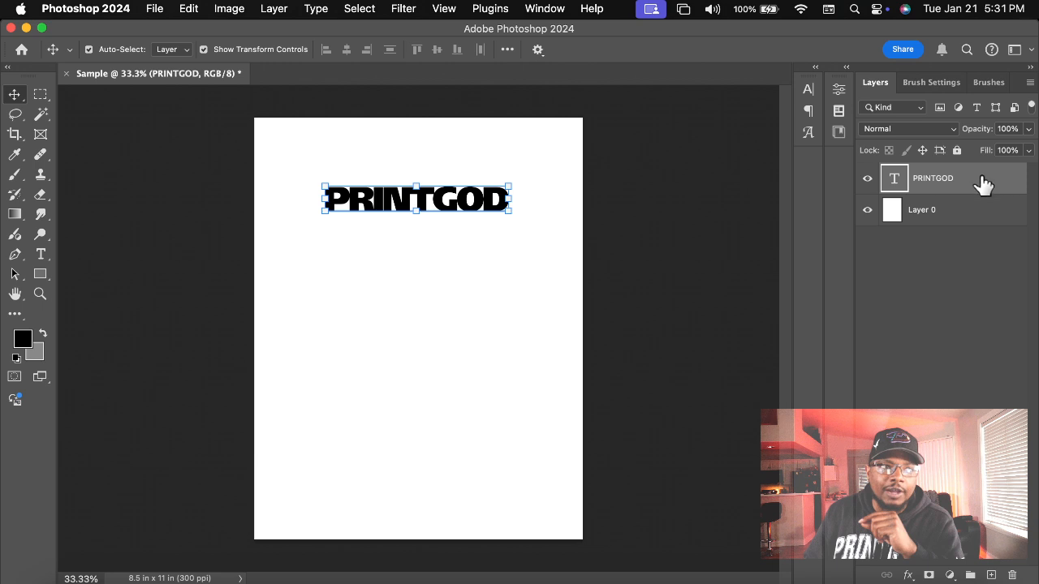
Open the PRINTGOD text for editing, and switch between the Rectangular Marquee and Move tools to compare their options
double_click(897, 185)
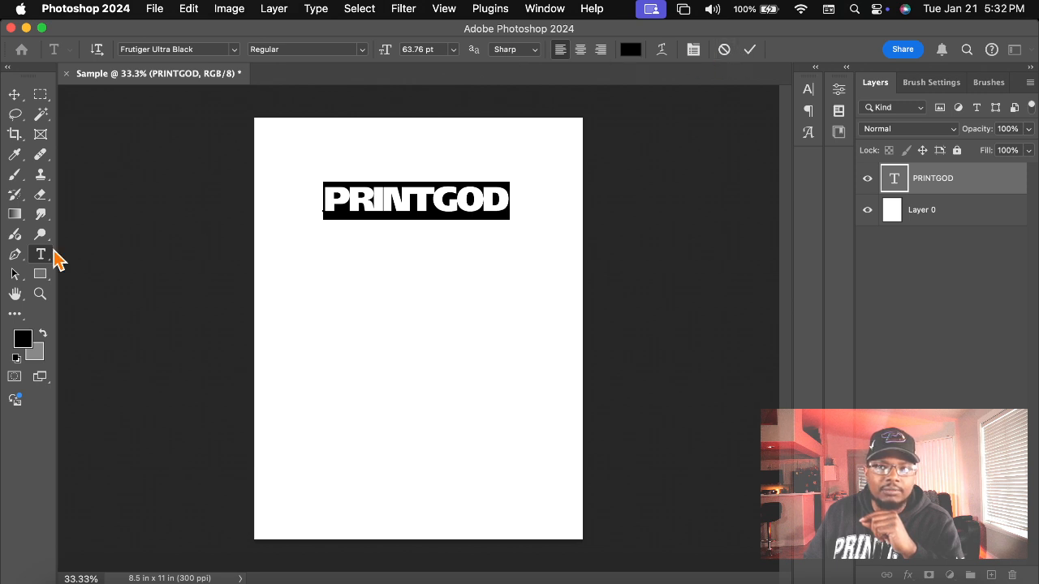
left_click(48, 100)
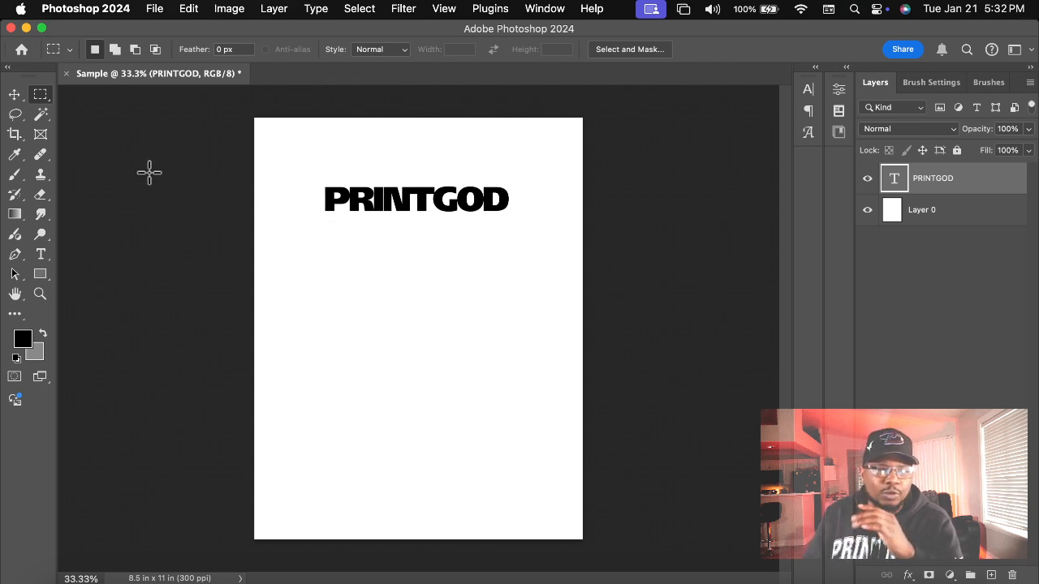
left_click(17, 95)
left_click(39, 96)
left_click(15, 95)
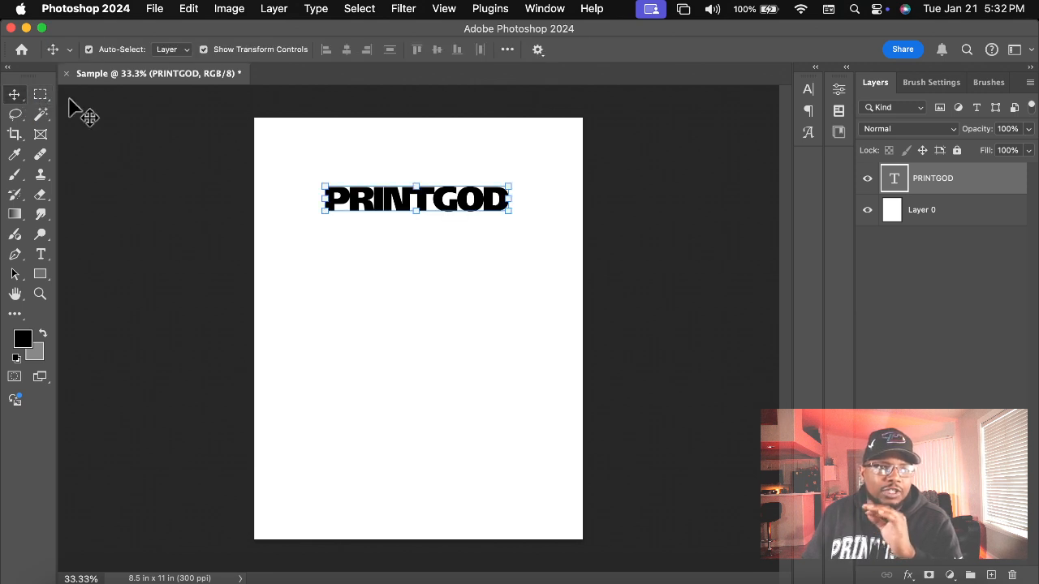
left_click(39, 96)
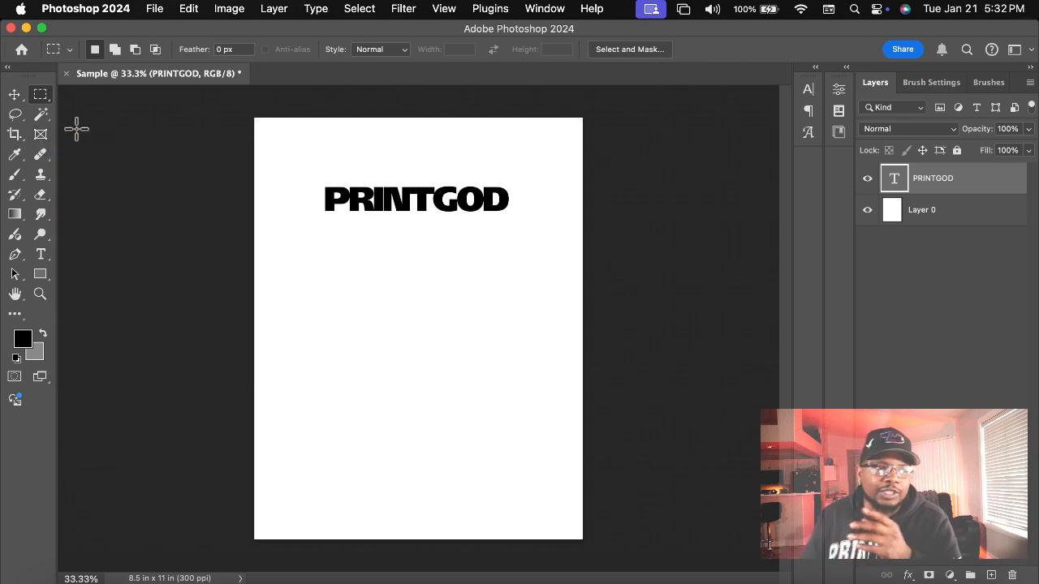
left_click(16, 98)
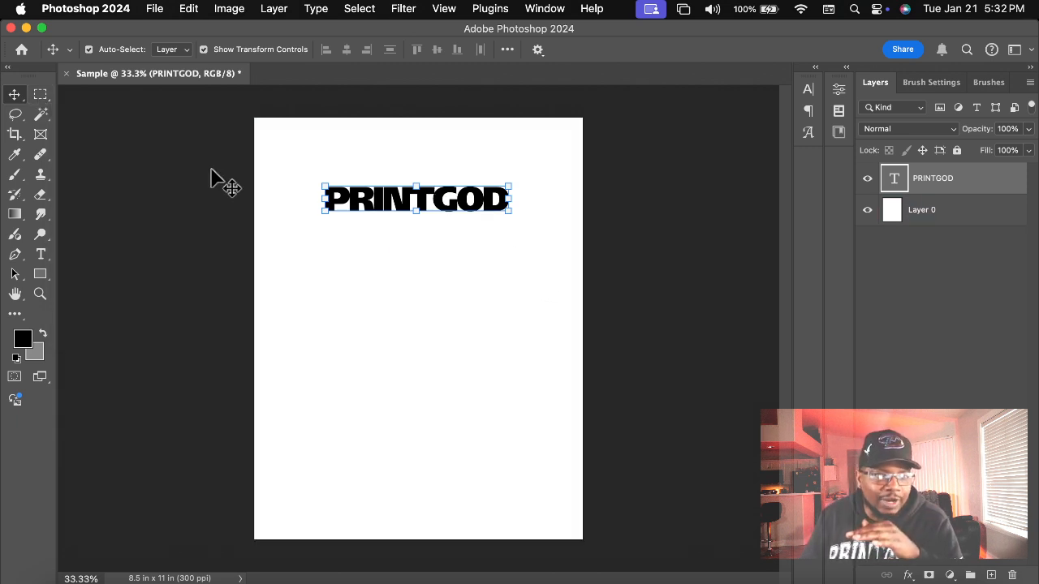
left_click(38, 98)
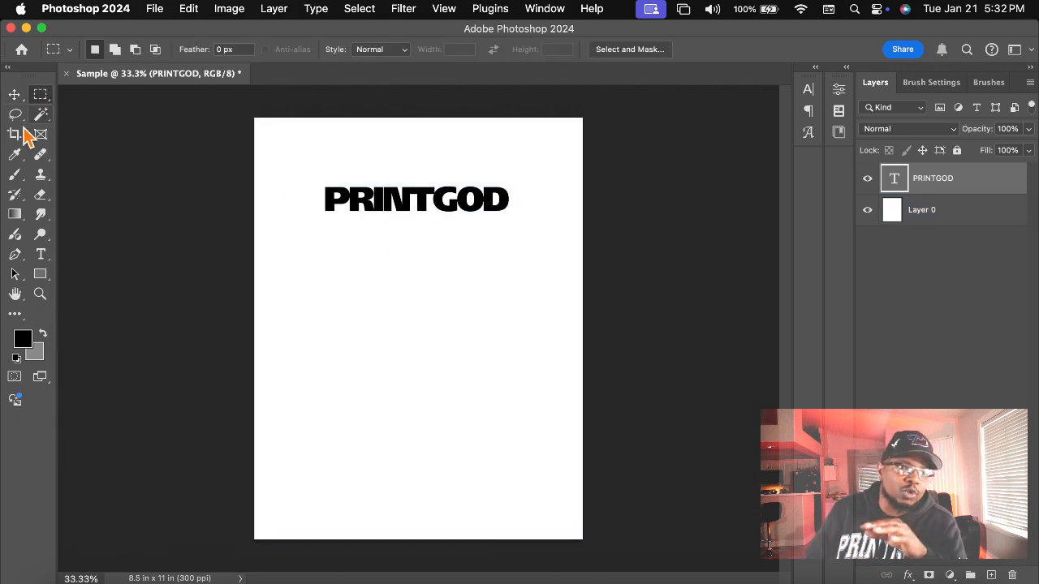
left_click(15, 98)
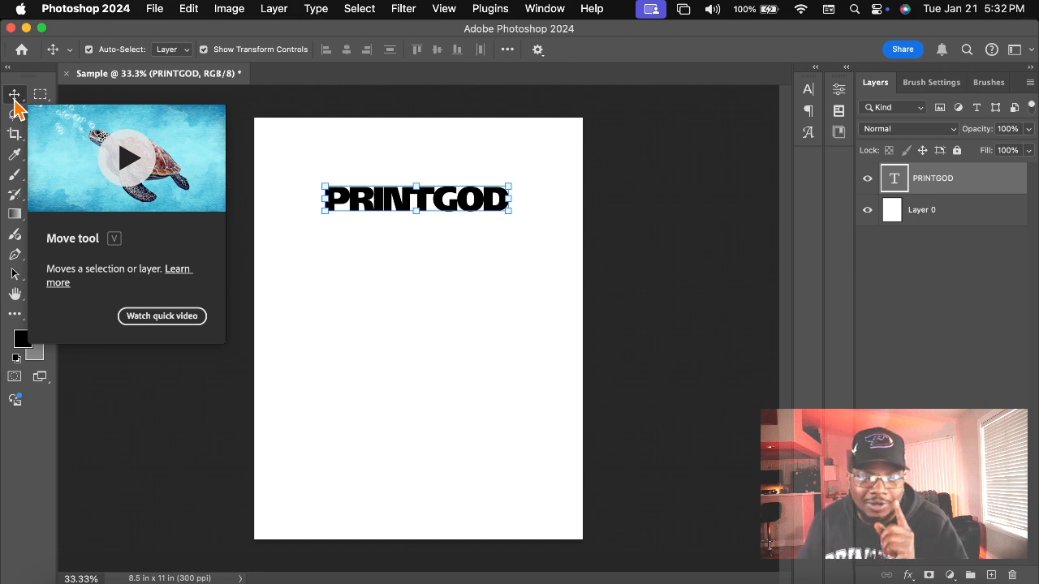
Warp the PRINTGOD text with a horizontal Arc style at +25% bend, and move the arched text slightly lower
left_click(344, 155)
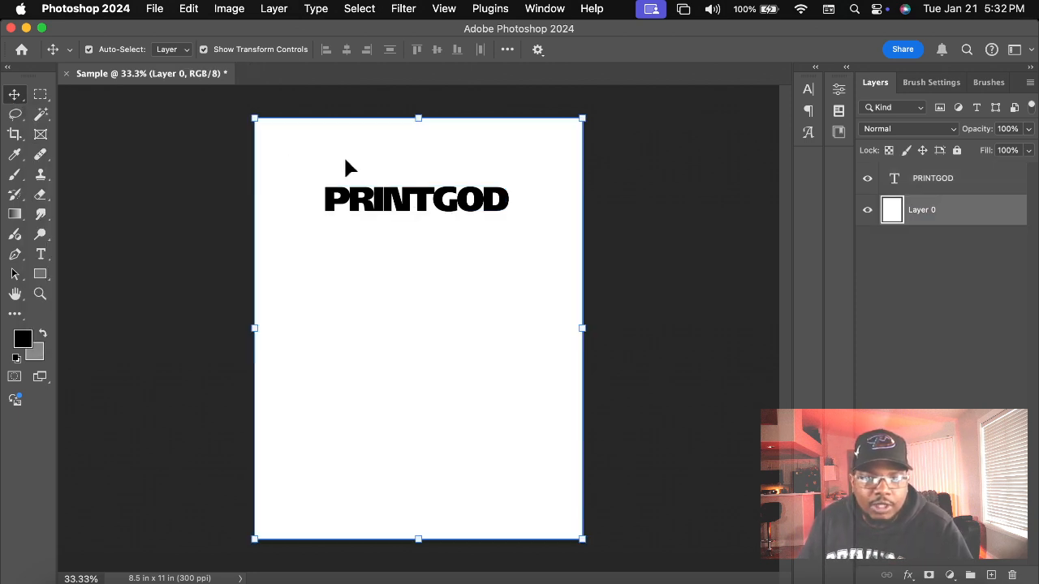
left_click(404, 207)
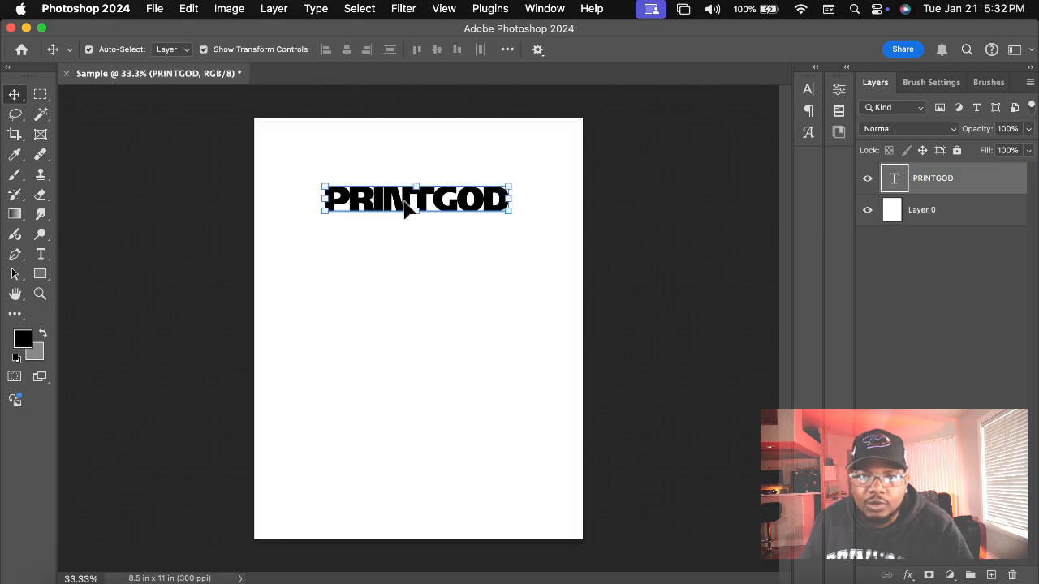
double_click(894, 178)
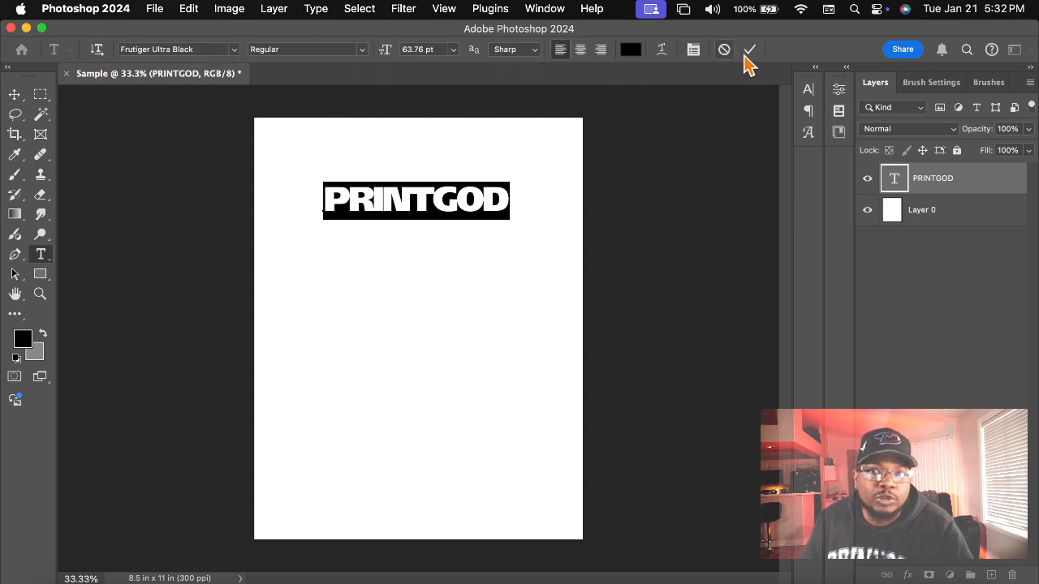
left_click(663, 50)
left_click(674, 144)
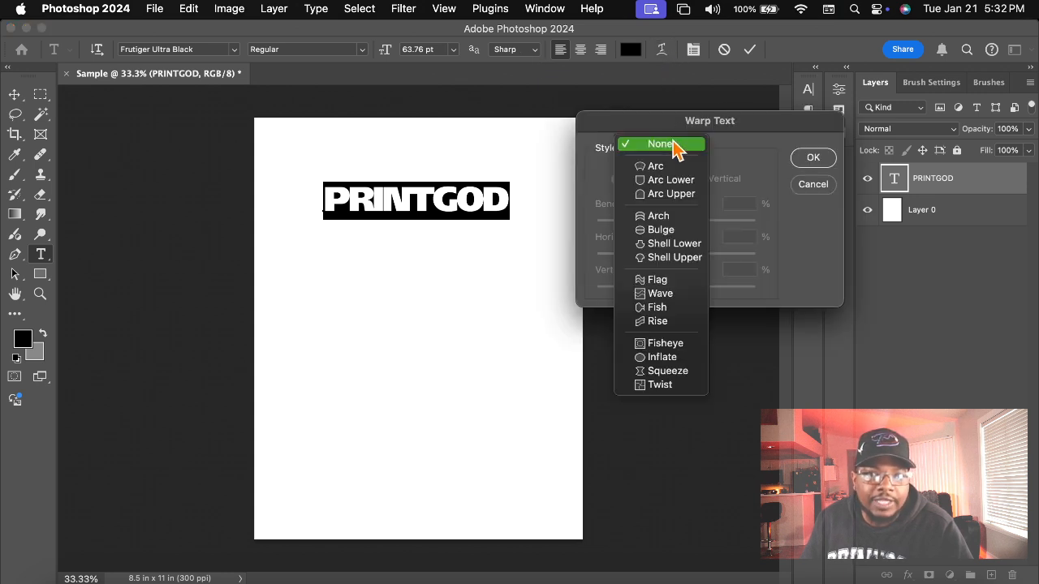
left_click(675, 166)
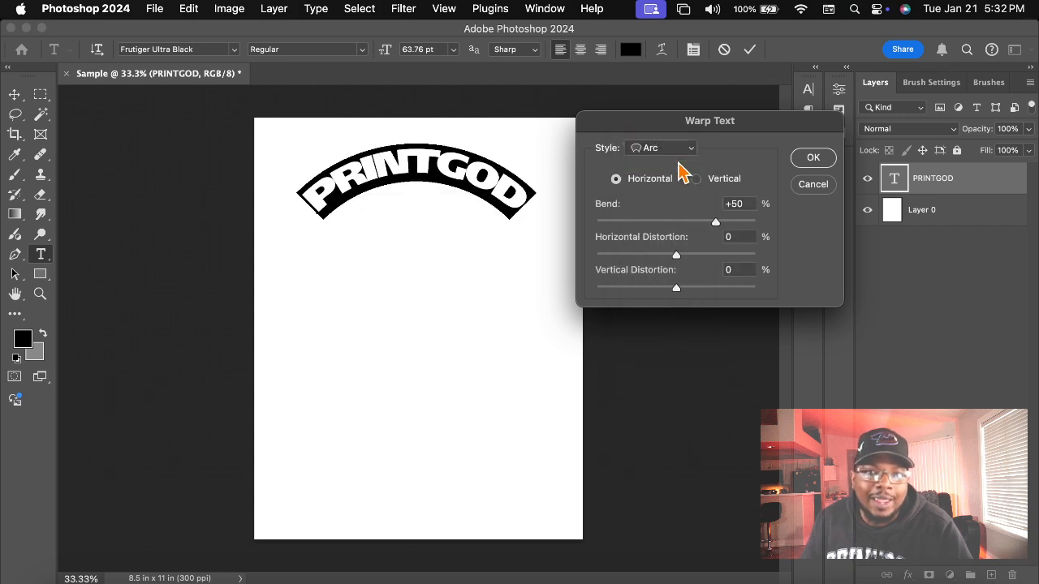
left_click_drag(718, 226, 696, 225)
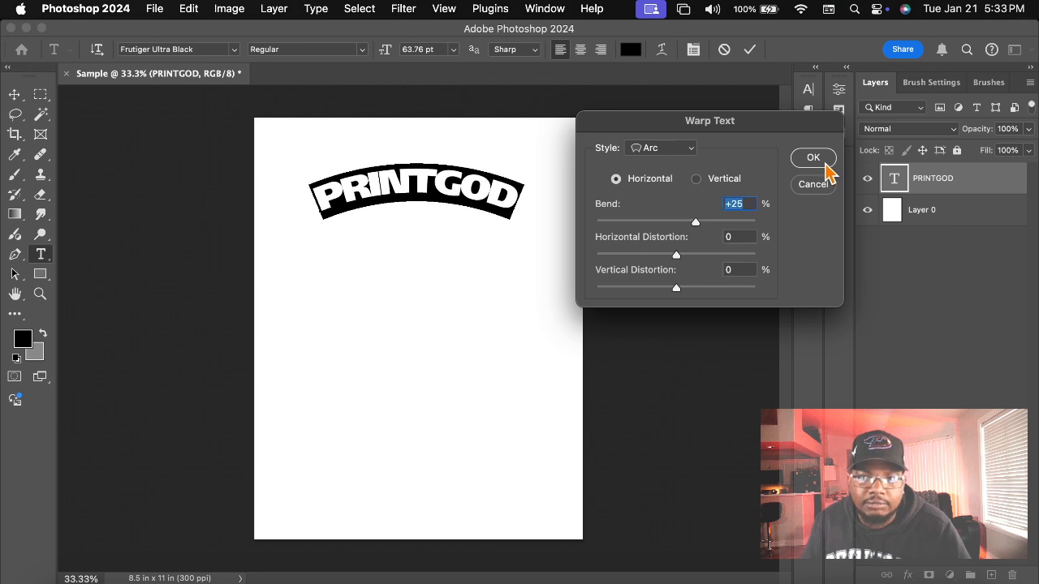
left_click(815, 159)
left_click(14, 94)
left_click_drag(438, 189, 445, 207)
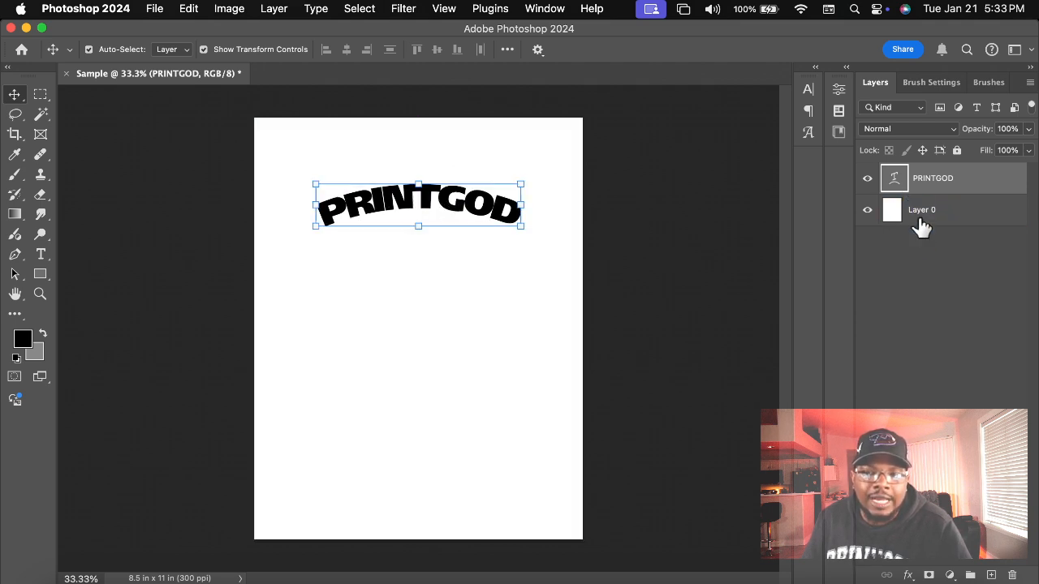
Draw a black five-pointed star about 509 × 681 px below the arched text with the Polygon tool
left_click(40, 276)
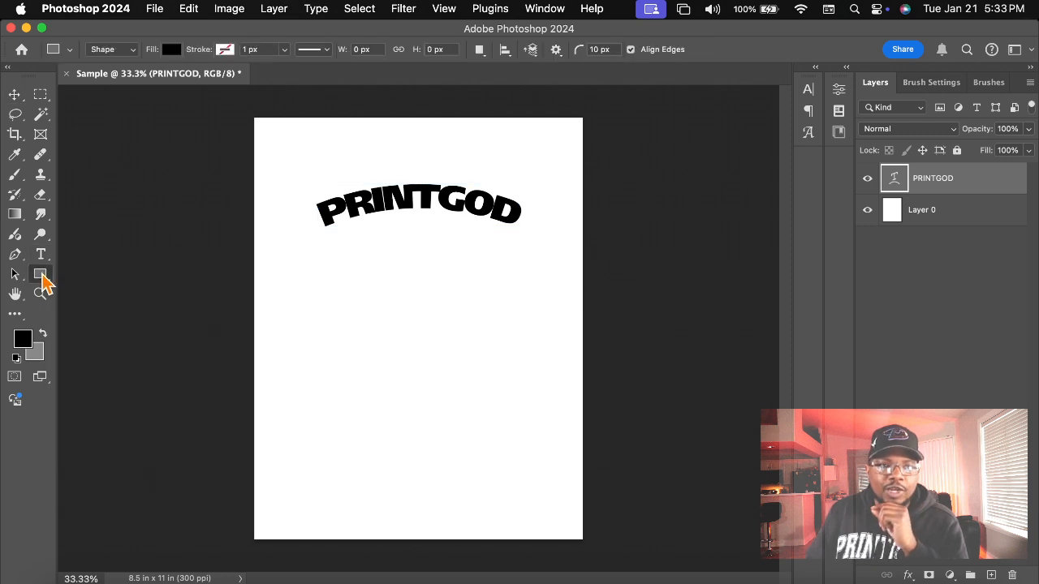
right_click(43, 276)
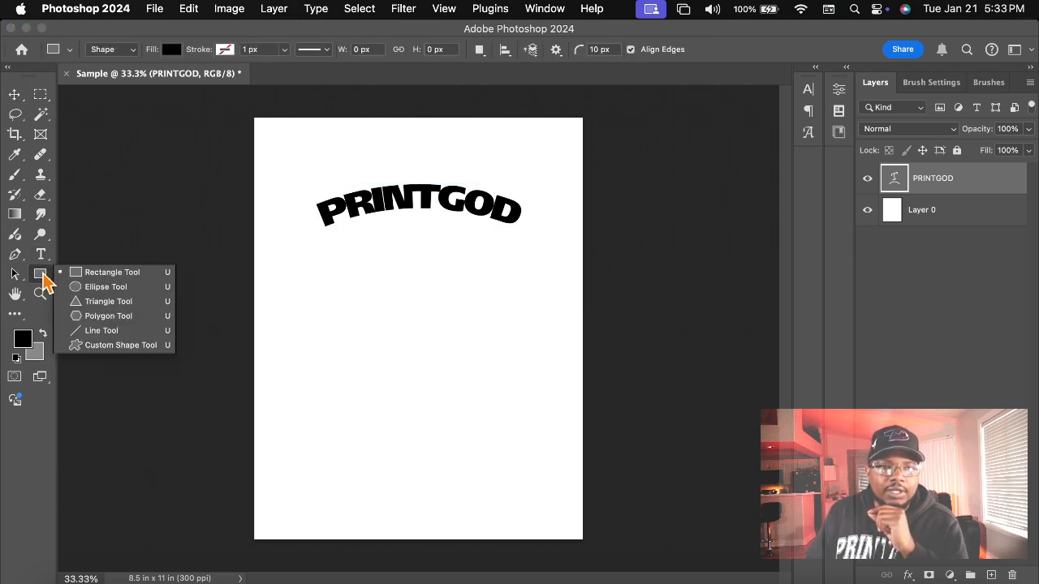
left_click(109, 318)
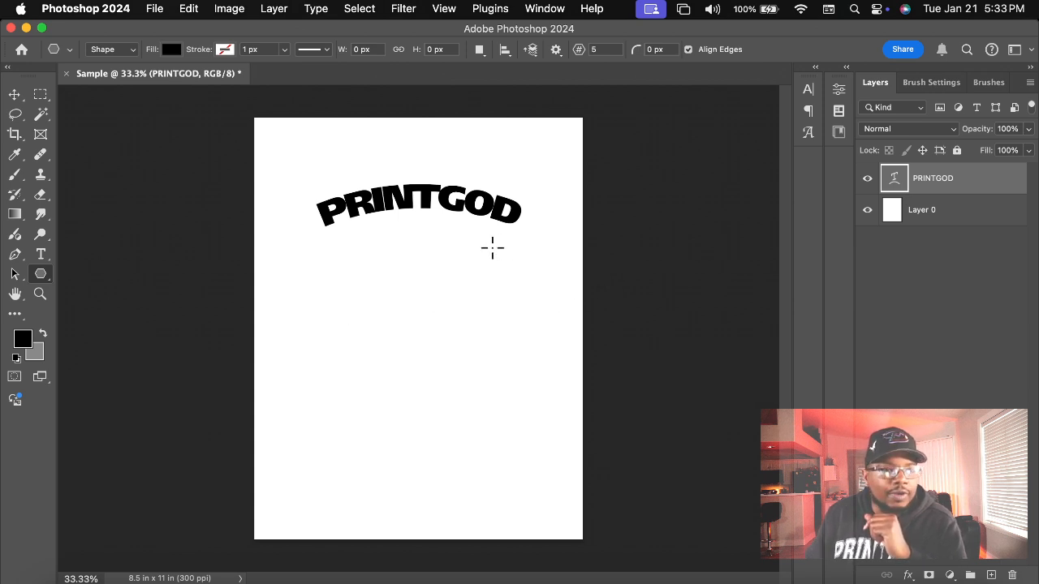
left_click_drag(359, 233, 427, 319)
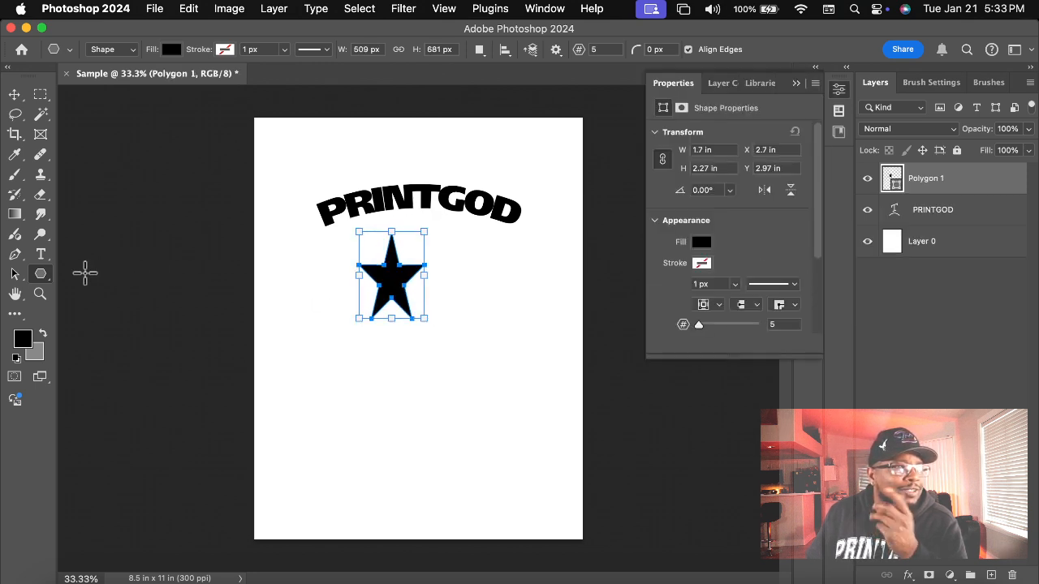
Draw a second, wider star about 850 × 508 px lower on the page, and undo both star shapes
left_click(40, 274)
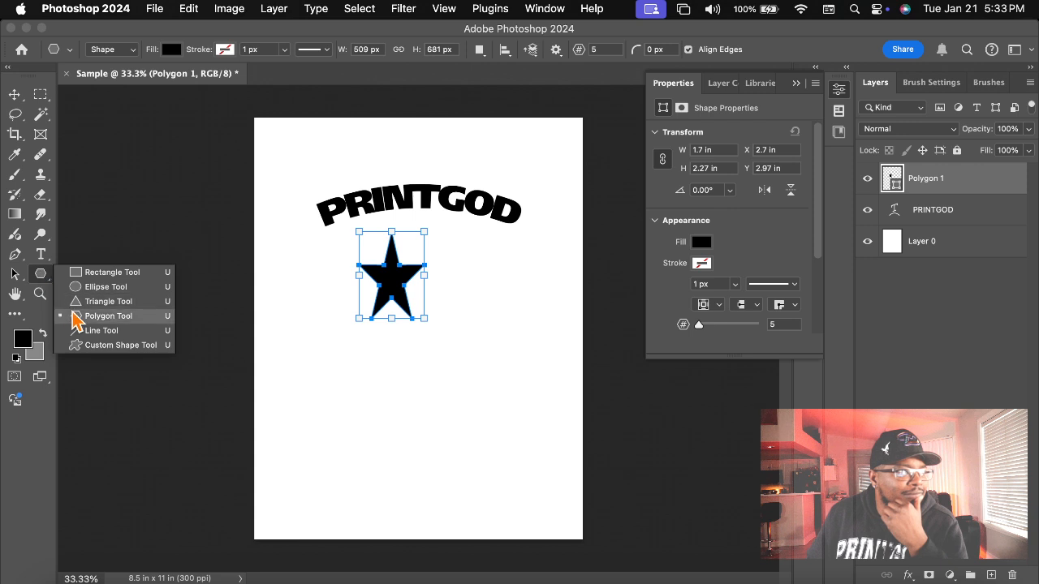
left_click(151, 320)
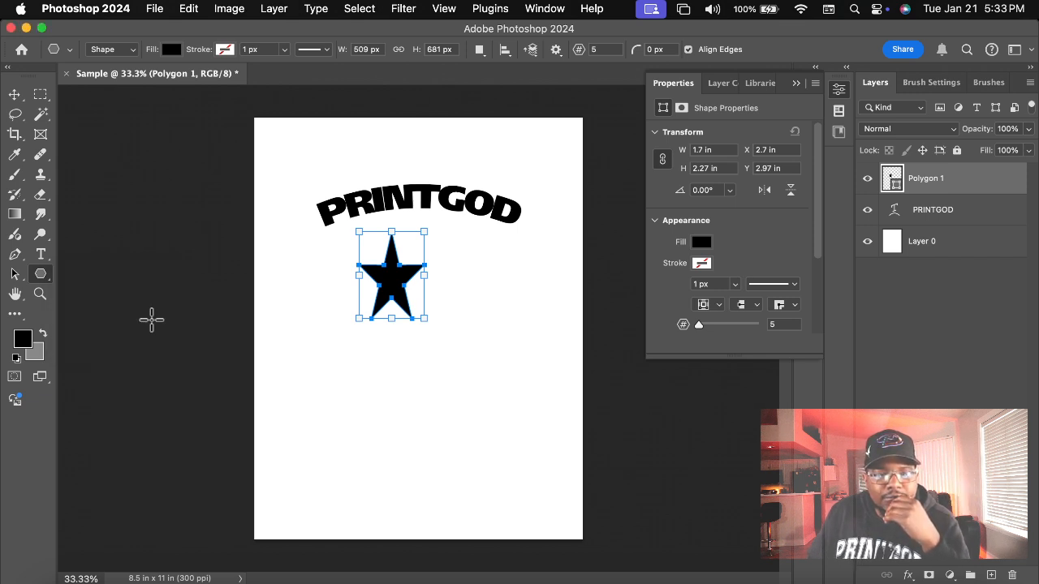
left_click_drag(374, 367, 483, 432)
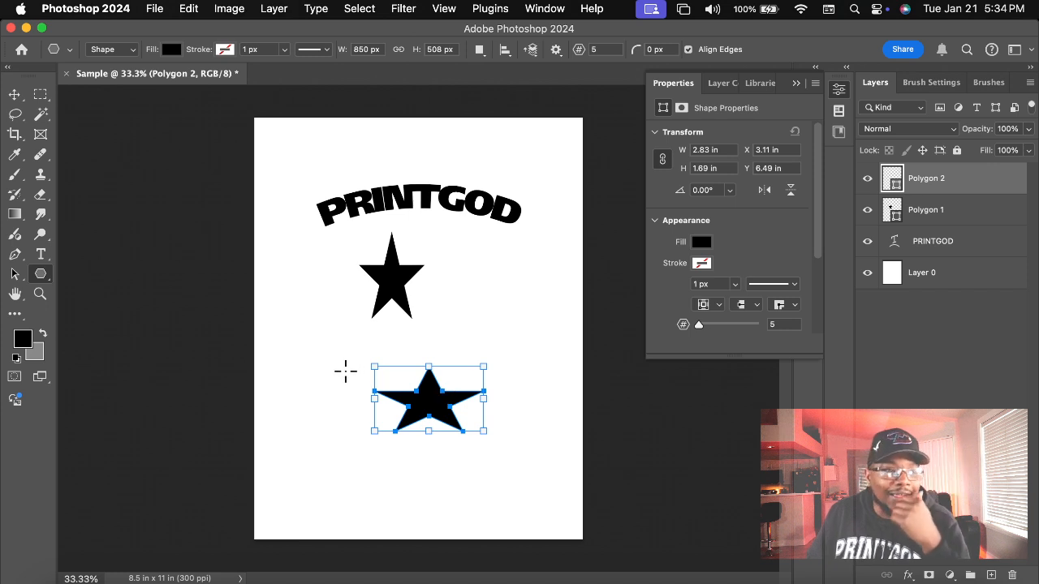
key("super+z")
key("super+z")
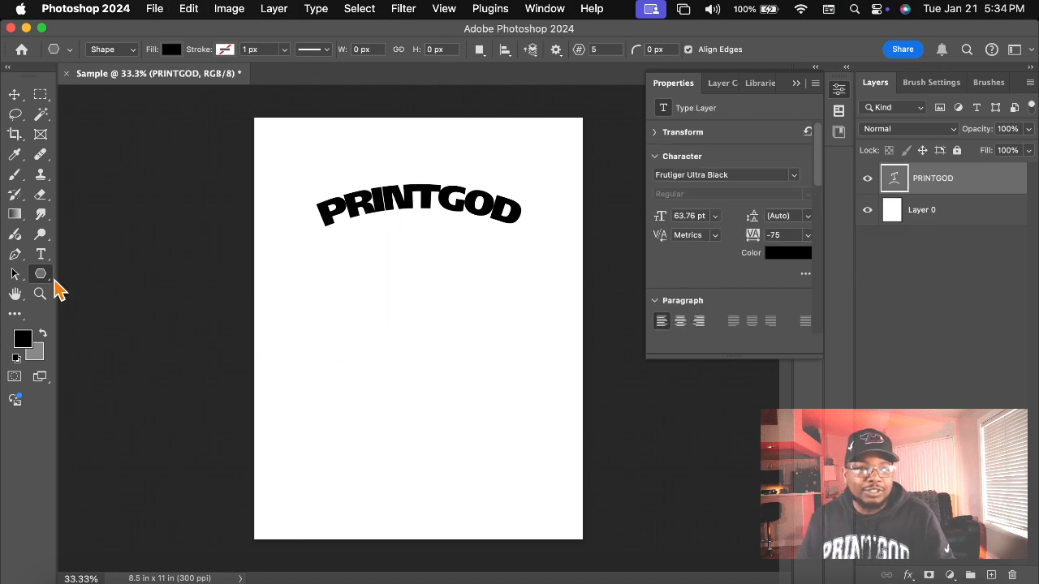
Draw a black rectangle about 1378 × 1101 px below the arched PRINTGOD text with the Rectangle tool
right_click(47, 284)
left_click(113, 274)
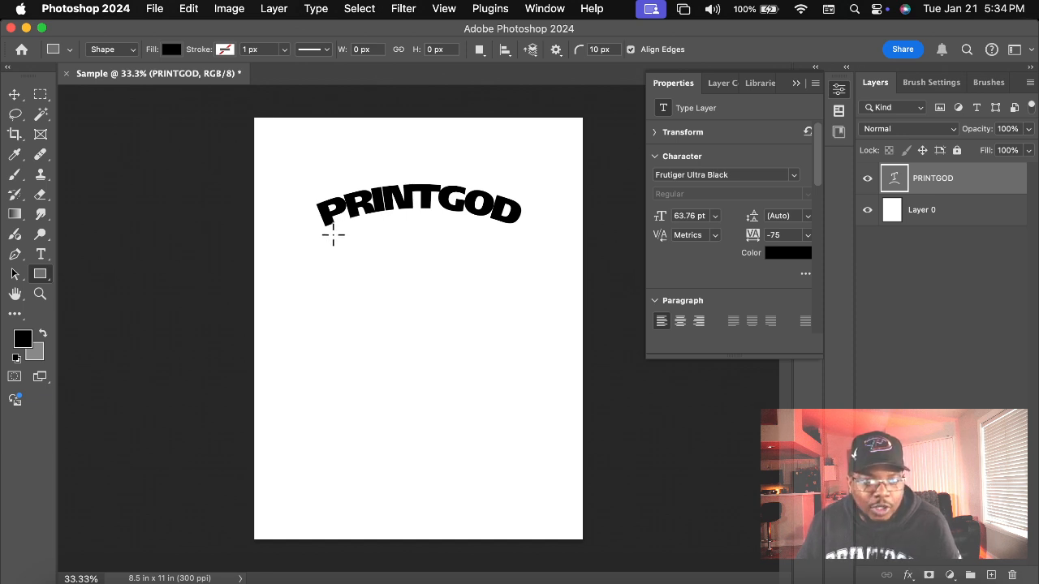
left_click_drag(333, 236, 510, 374)
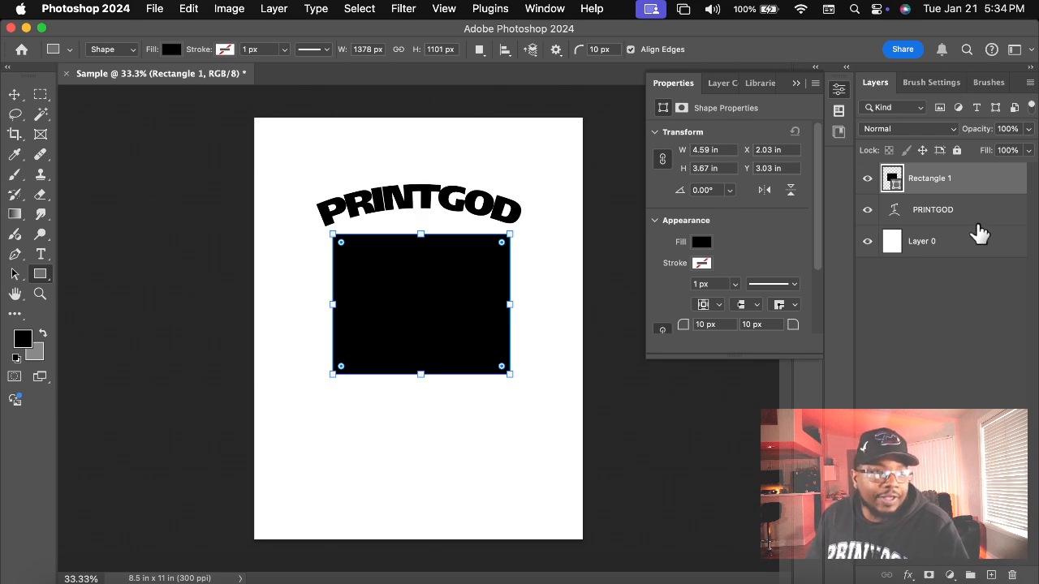
Try the white Layer 0 at the top of the layer stack, rename it Background, and return it to the bottom
left_click(967, 247)
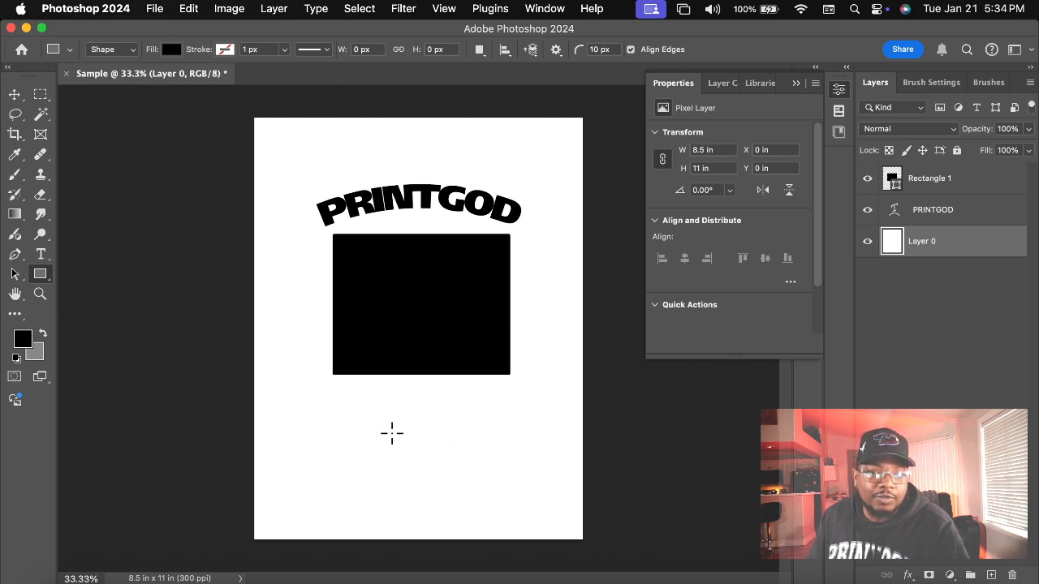
left_click_drag(956, 251, 958, 172)
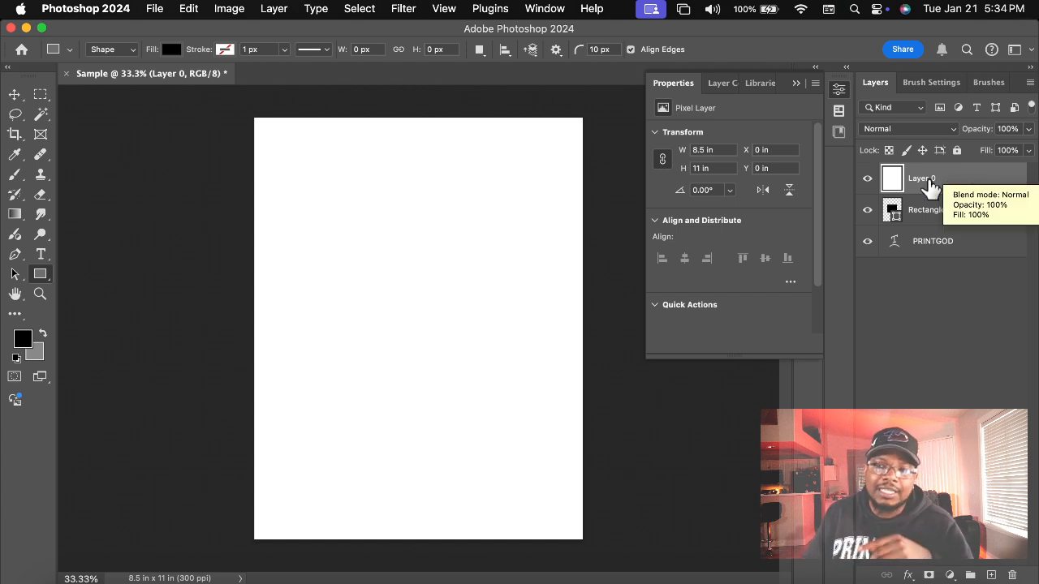
double_click(925, 179)
type("Background")
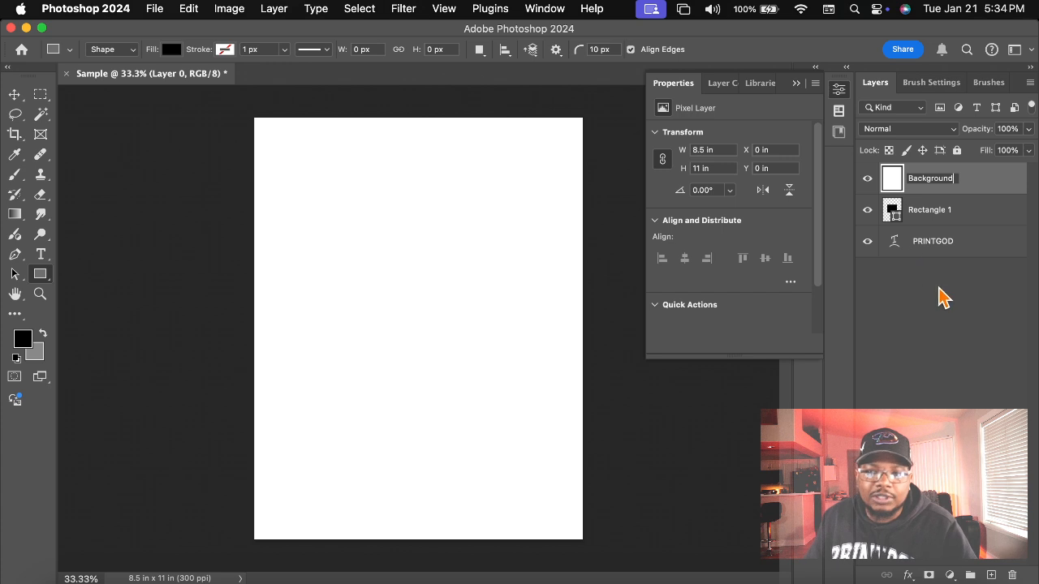
key("Return")
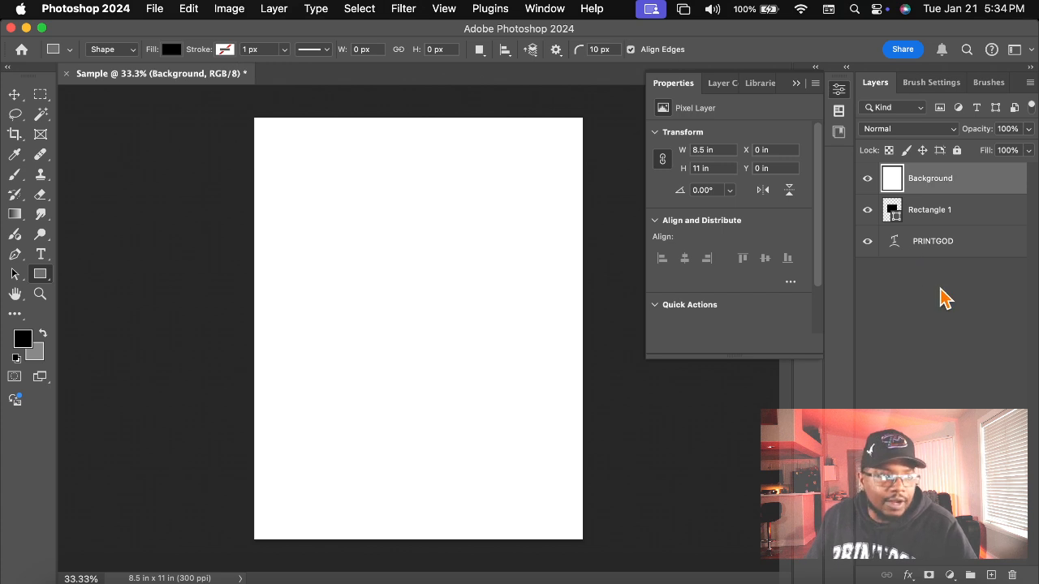
left_click_drag(966, 180, 970, 268)
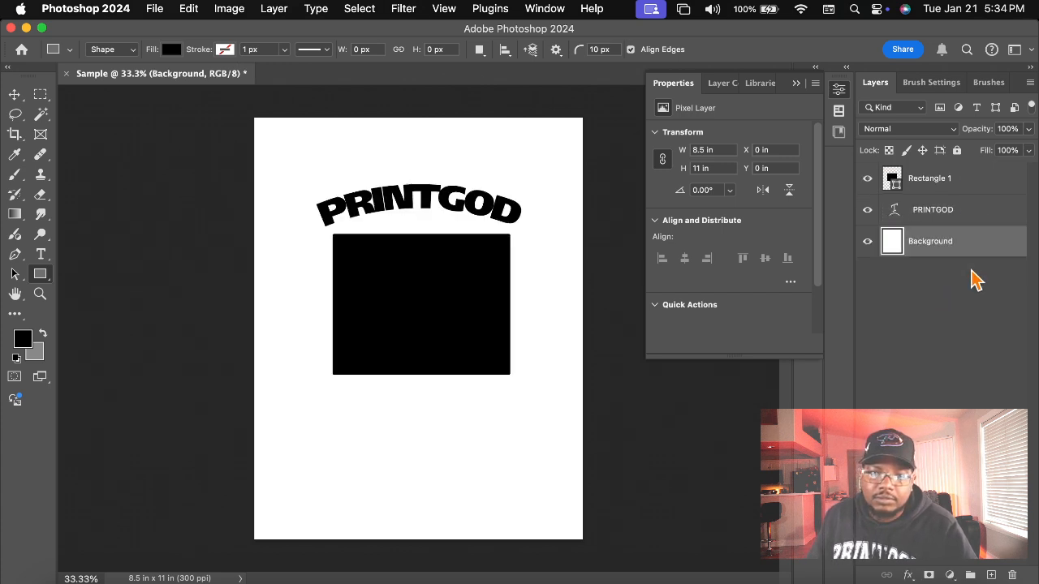
Change the color of the PRINTGOD text to red, eb0a0a
double_click(986, 219)
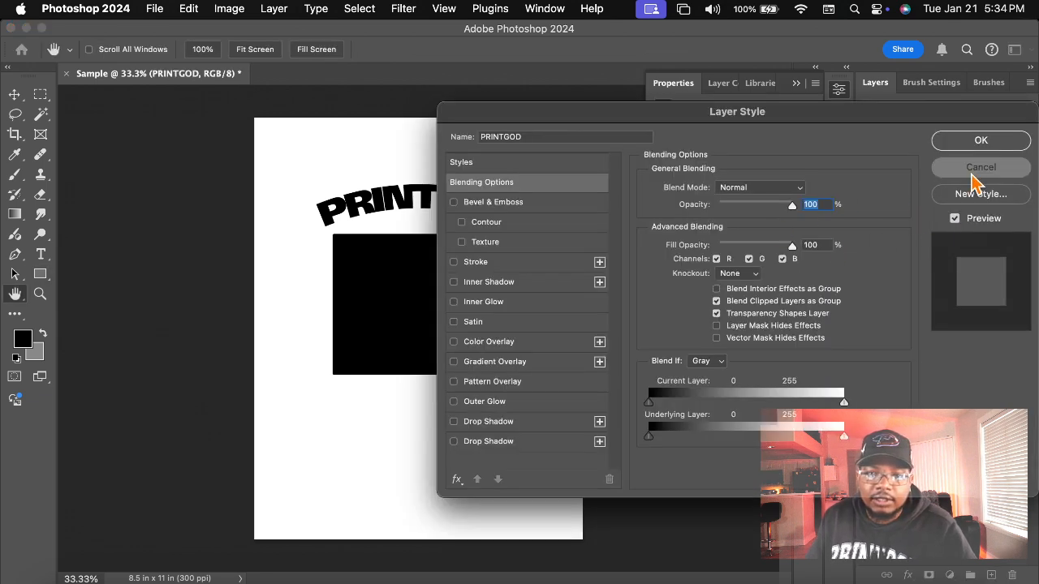
left_click(982, 168)
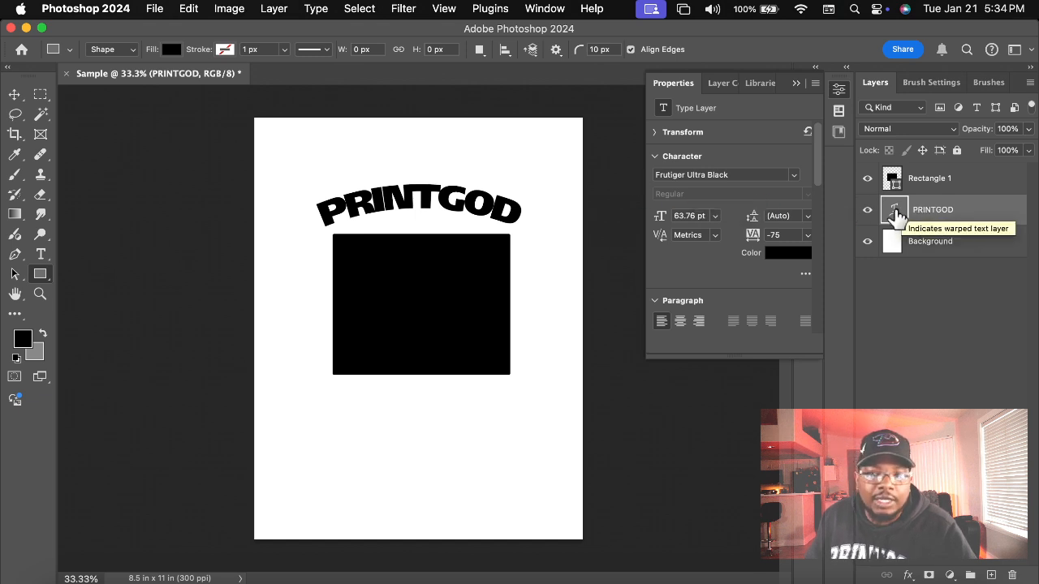
double_click(895, 214)
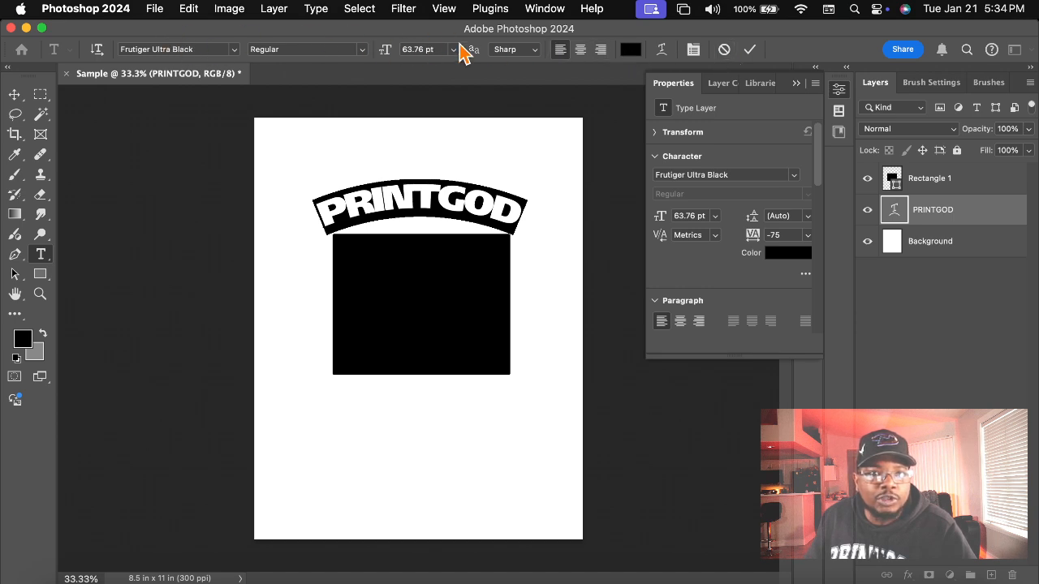
left_click(631, 49)
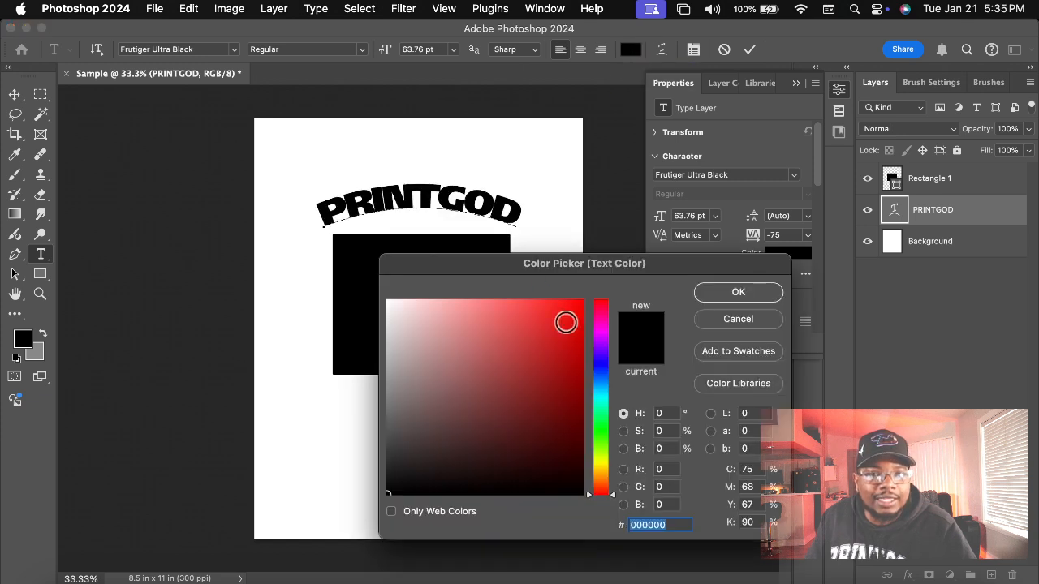
left_click(575, 315)
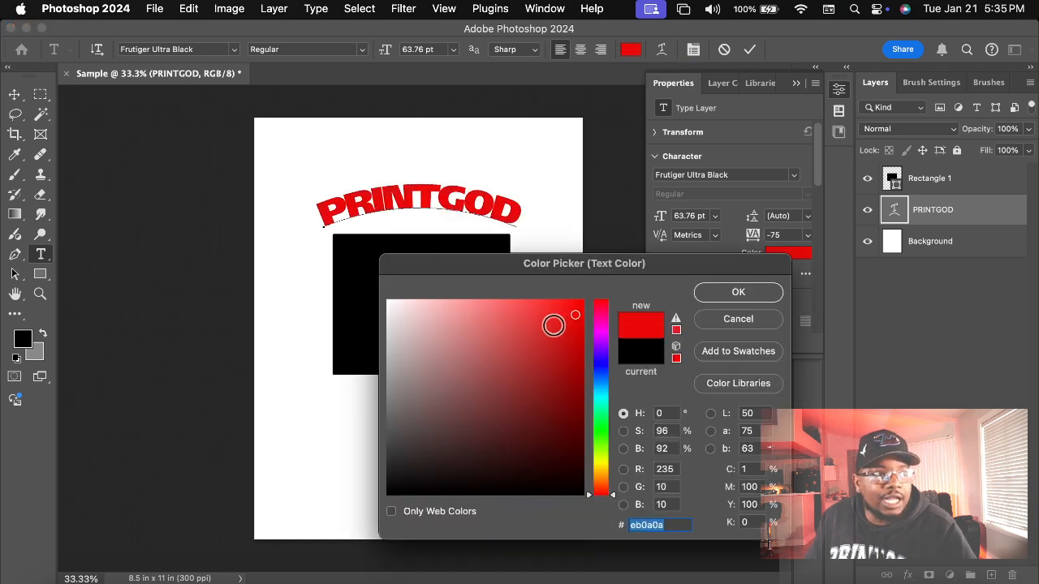
left_click(763, 299)
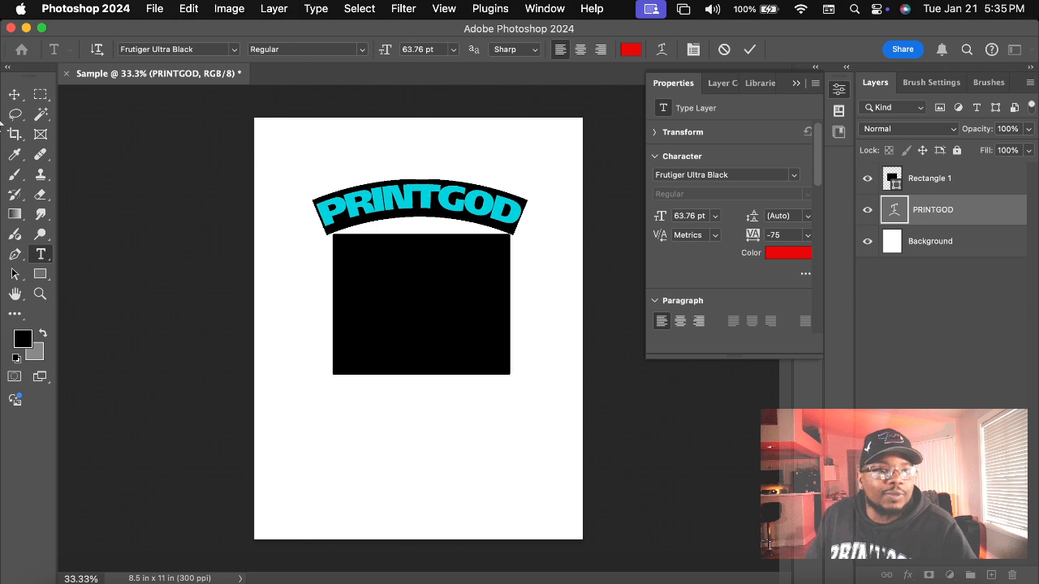
Move the PRINTGOD text down over the black rectangle, and place the Rectangle 1 layer beneath the PRINTGOD layer
left_click(17, 96)
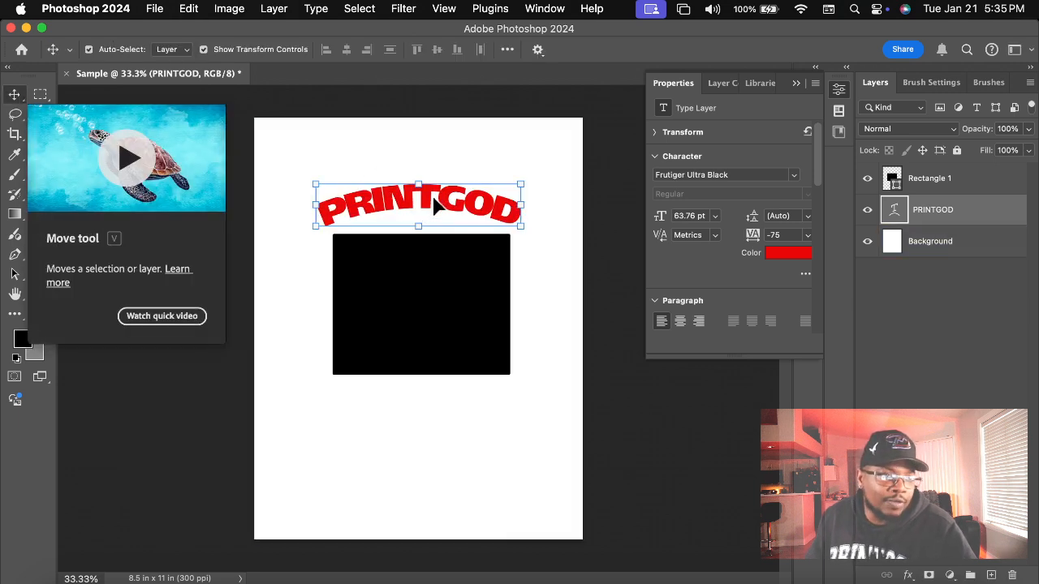
left_click_drag(442, 203, 457, 289)
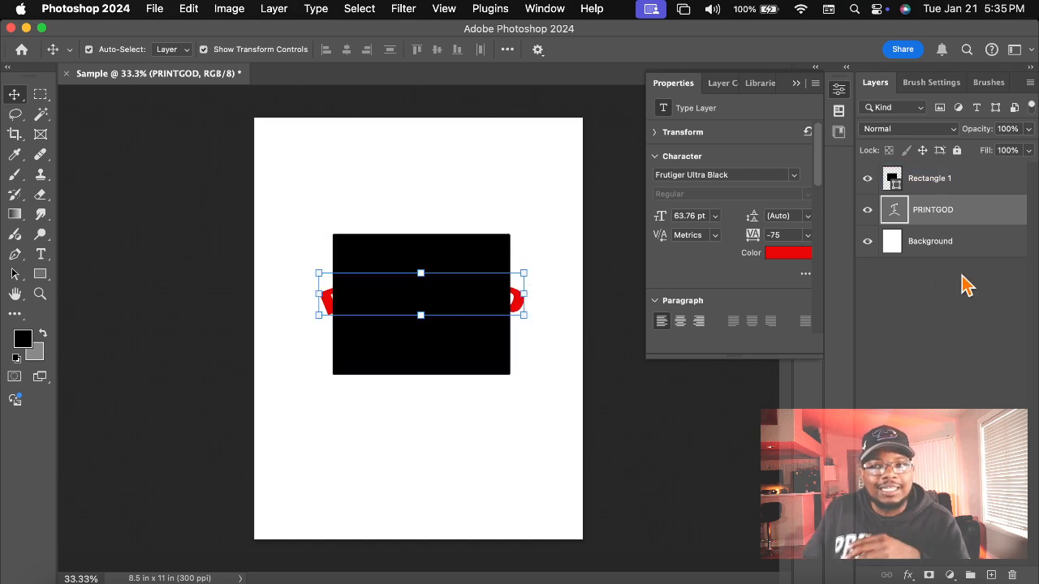
left_click(956, 245, "shift")
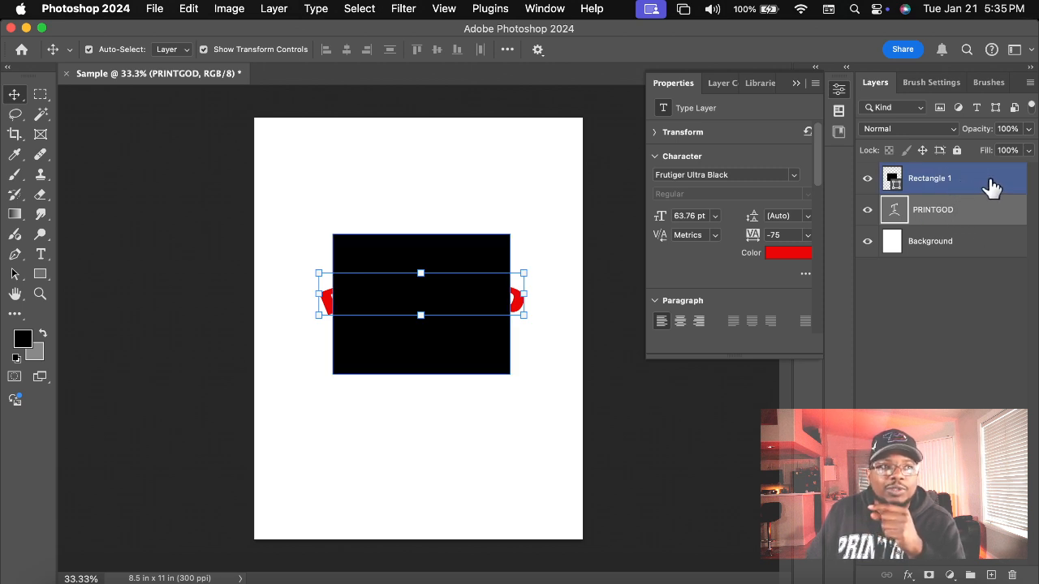
left_click(982, 190)
left_click_drag(982, 182, 969, 225)
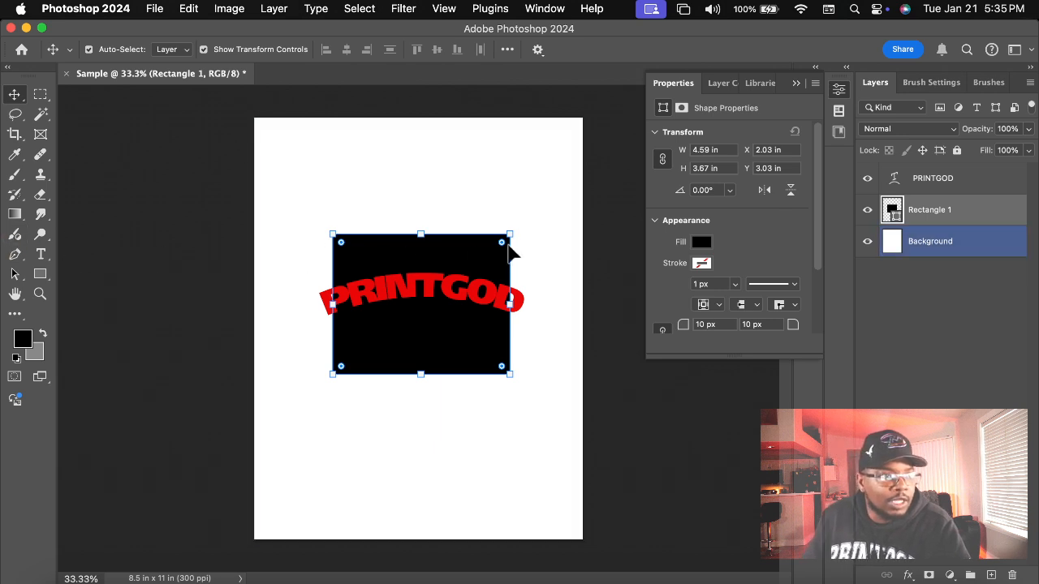
Select the black rectangle and give it a red stroke
left_click(973, 183, "shift")
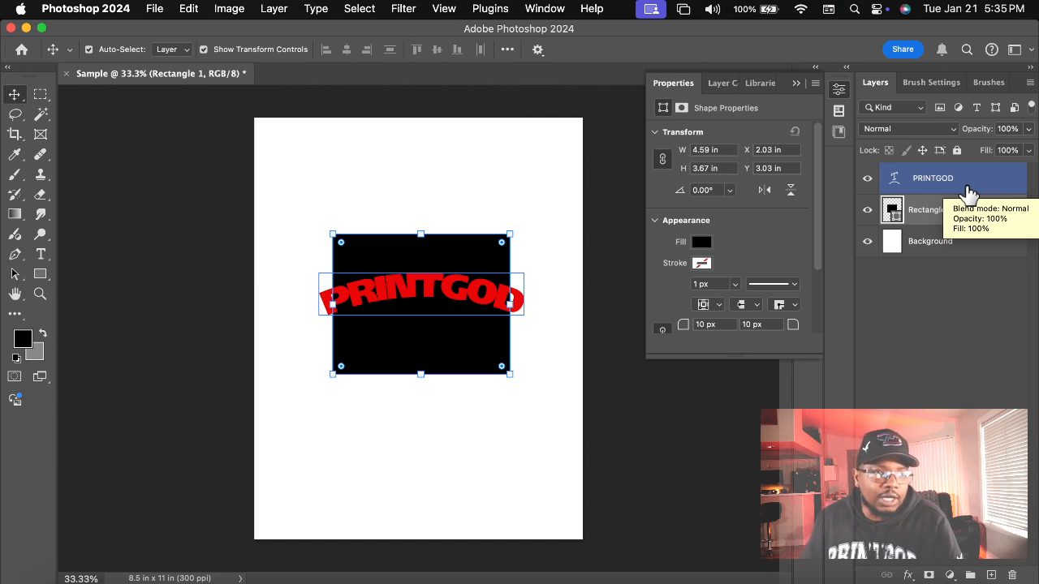
left_click(966, 206)
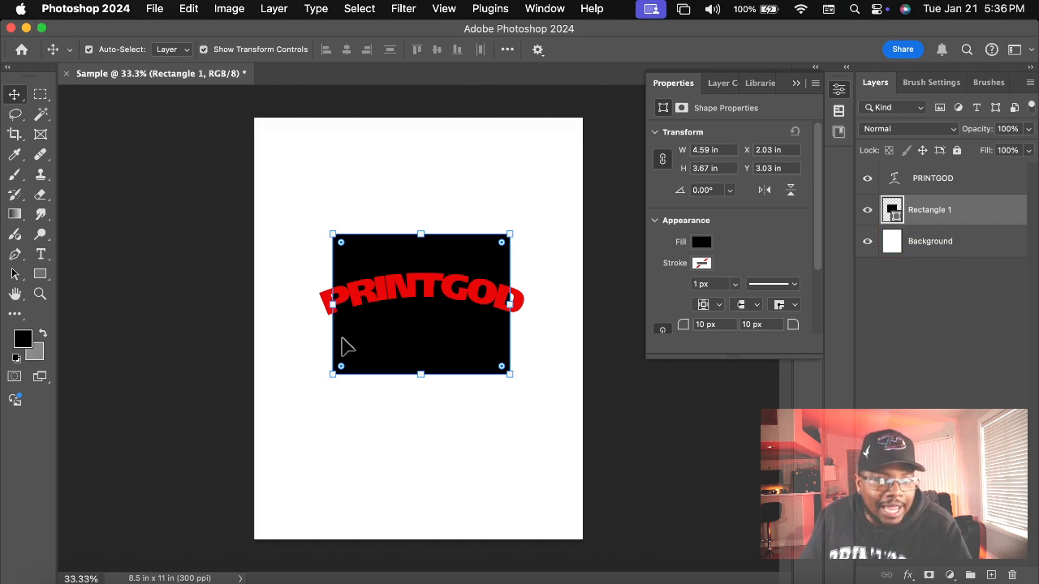
left_click(388, 312)
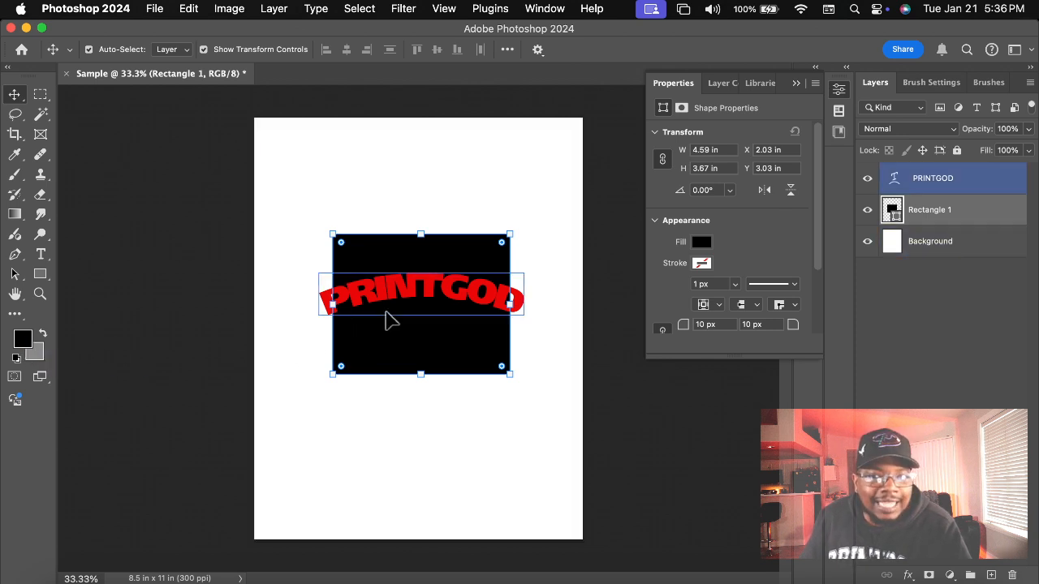
left_click(383, 359)
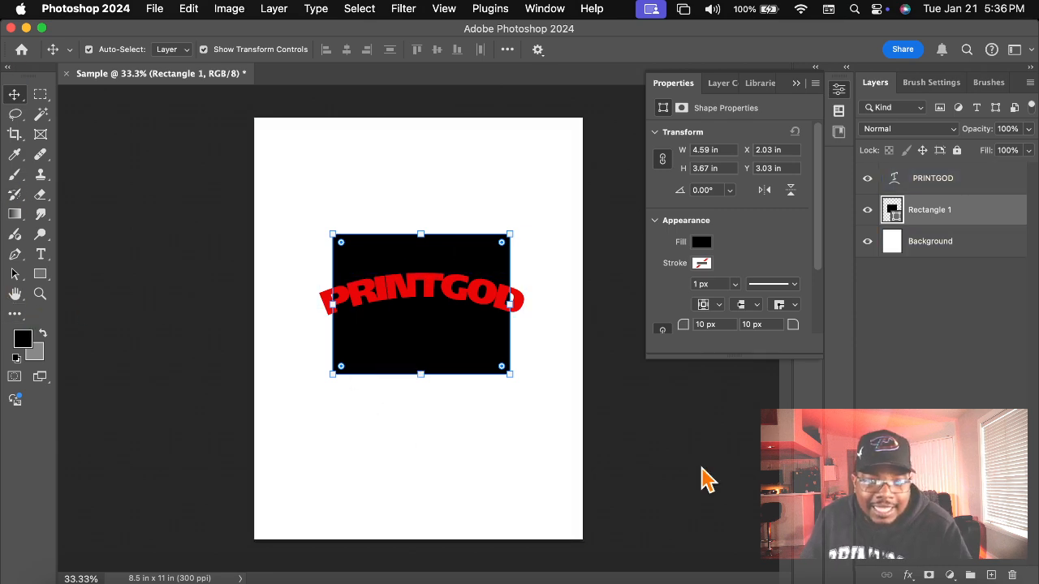
left_click(700, 270)
left_click(665, 346)
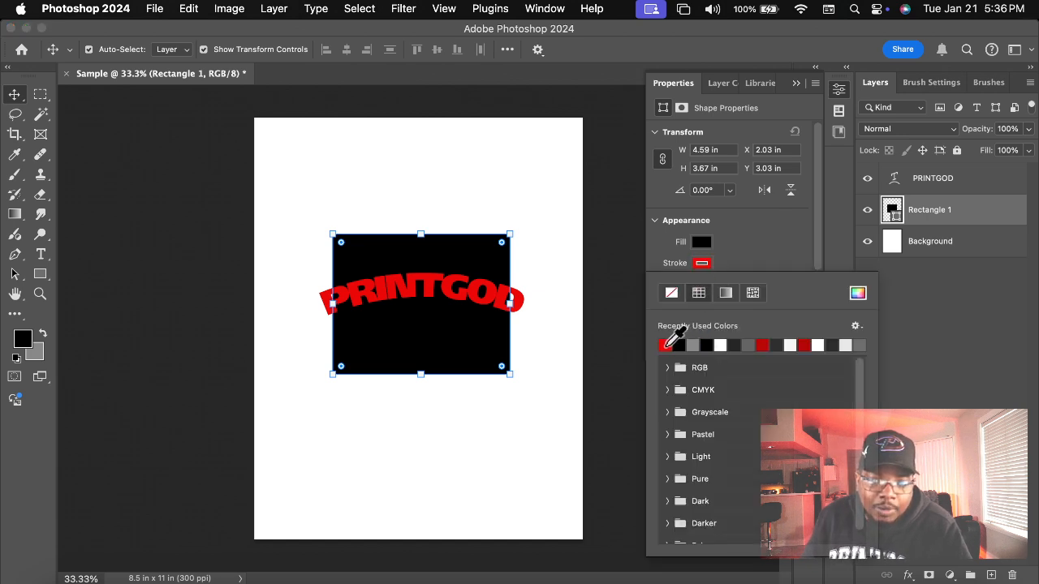
left_click(801, 237)
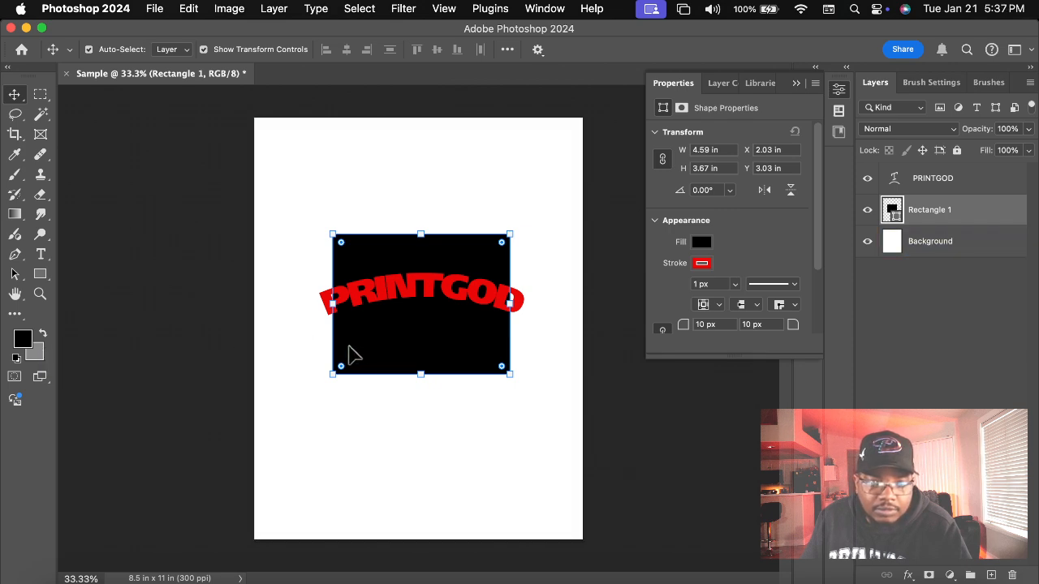
Try a rectangle stroke width of about 83.82 px, and reduce it to about 7.41 px
left_click(736, 285)
left_click_drag(737, 302, 759, 309)
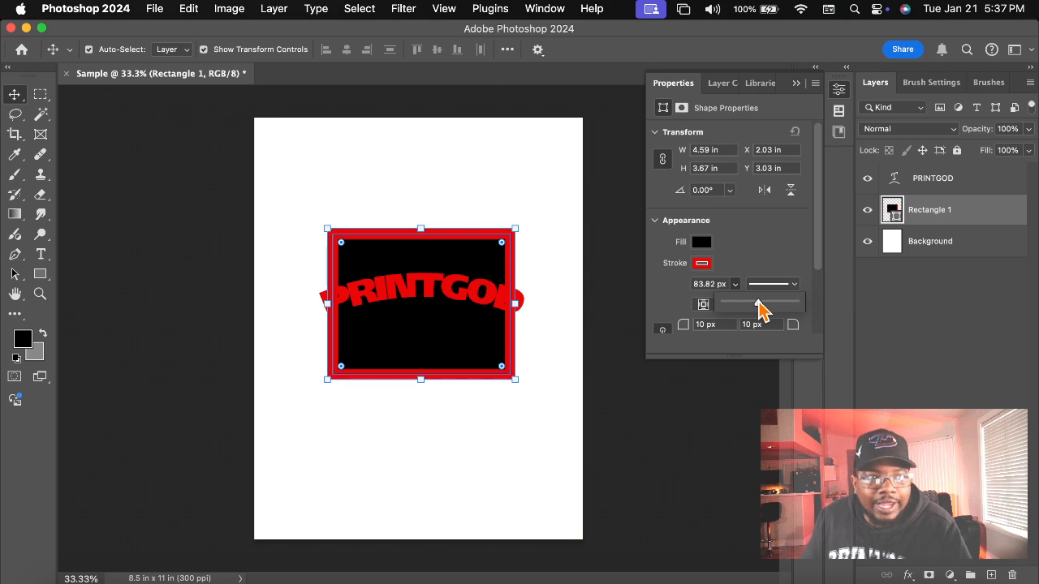
left_click_drag(759, 308, 736, 310)
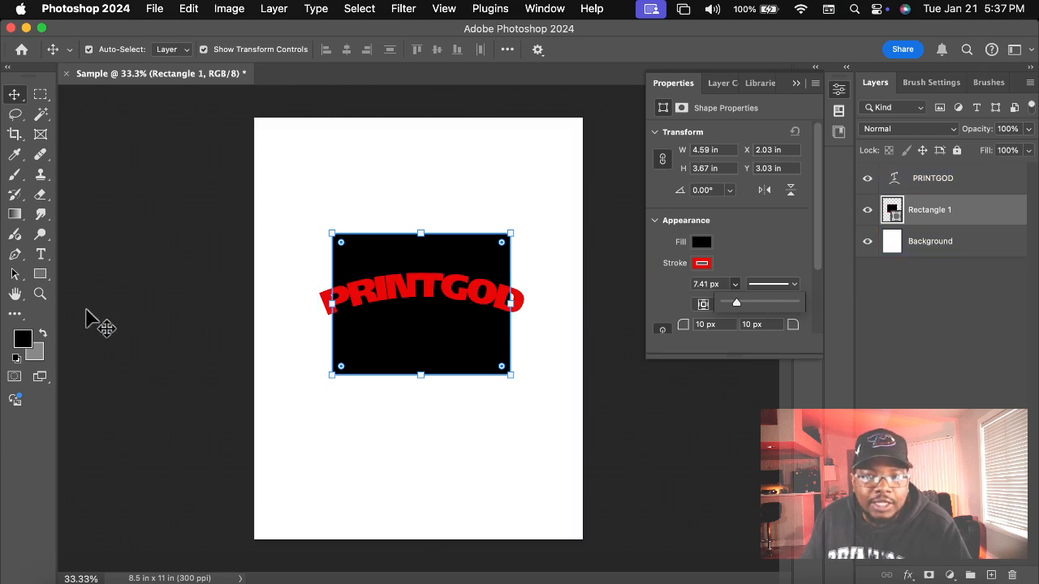
Change the rectangle's fill to off-white and its stroke color to black
left_click(700, 262)
left_click(792, 325)
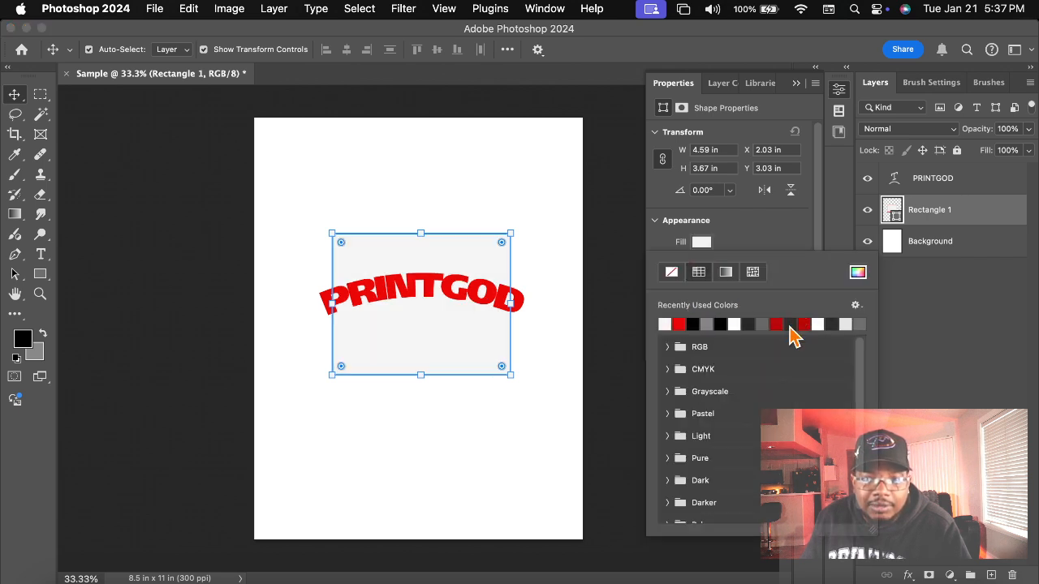
left_click(724, 262)
left_click(703, 263)
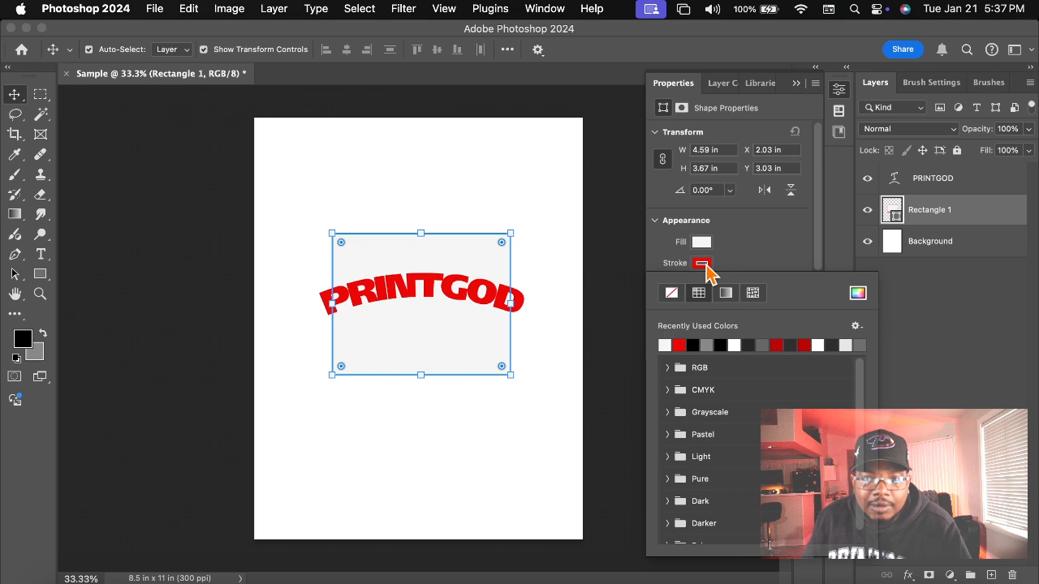
left_click(700, 345)
left_click(753, 267)
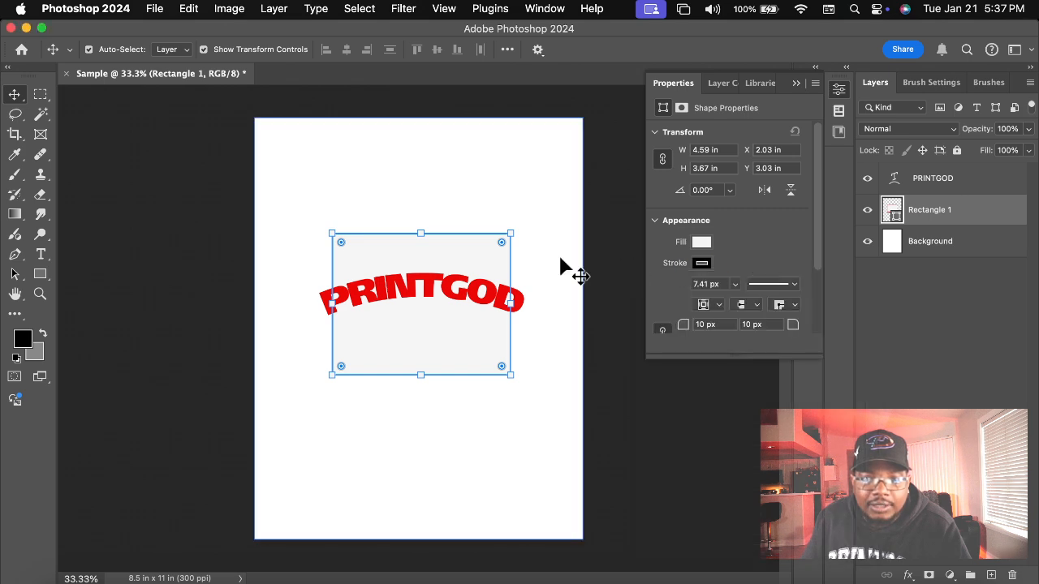
Thicken the rectangle's black stroke to about 56.53 px and deselect the shape
left_click(735, 284)
left_click_drag(730, 302, 750, 302)
left_click(550, 185)
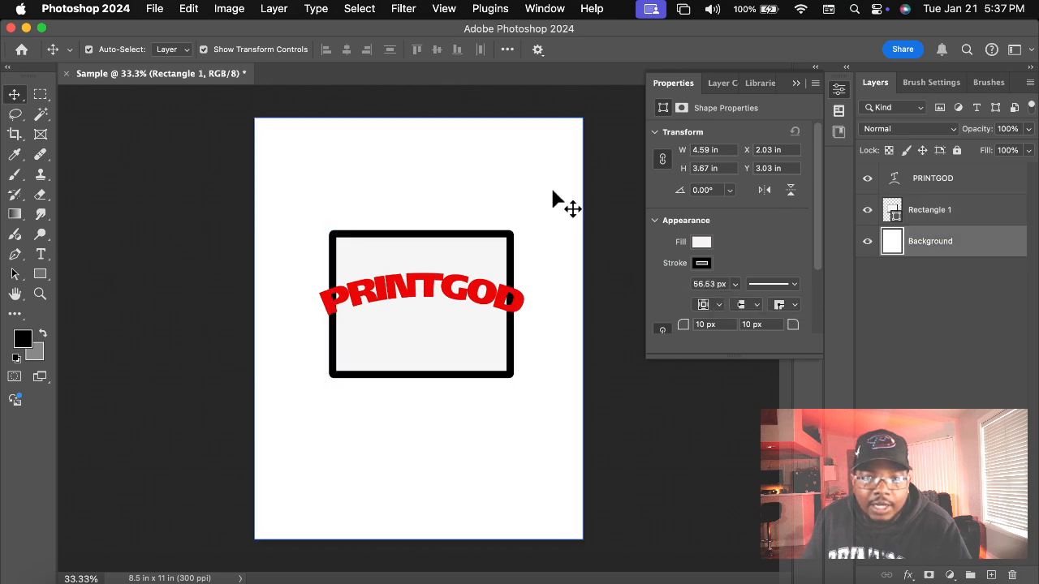
Move the PRINTGOD text up off the rectangle so that it sits just above the frame
left_click(930, 211)
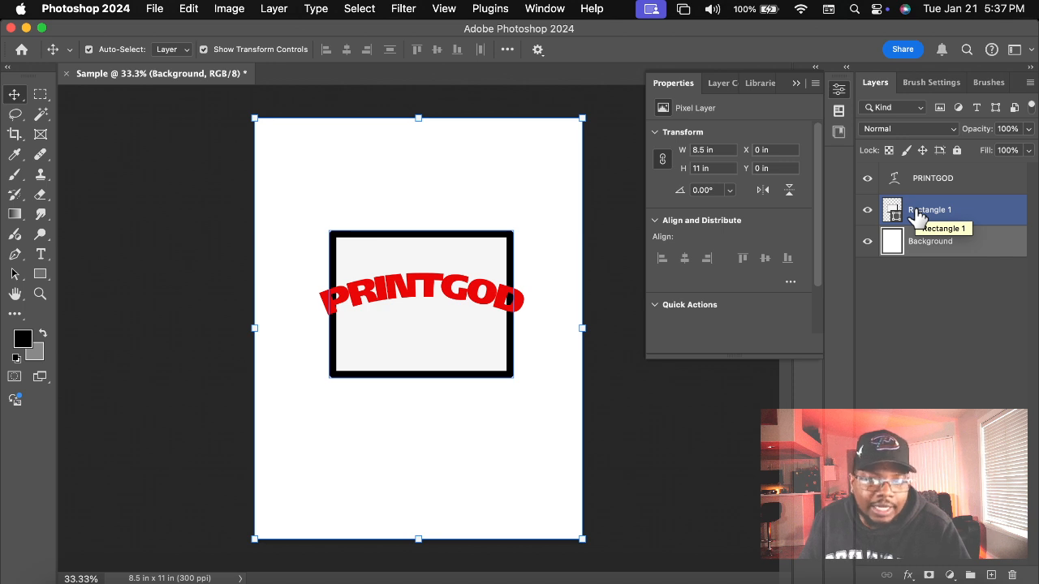
left_click(484, 284)
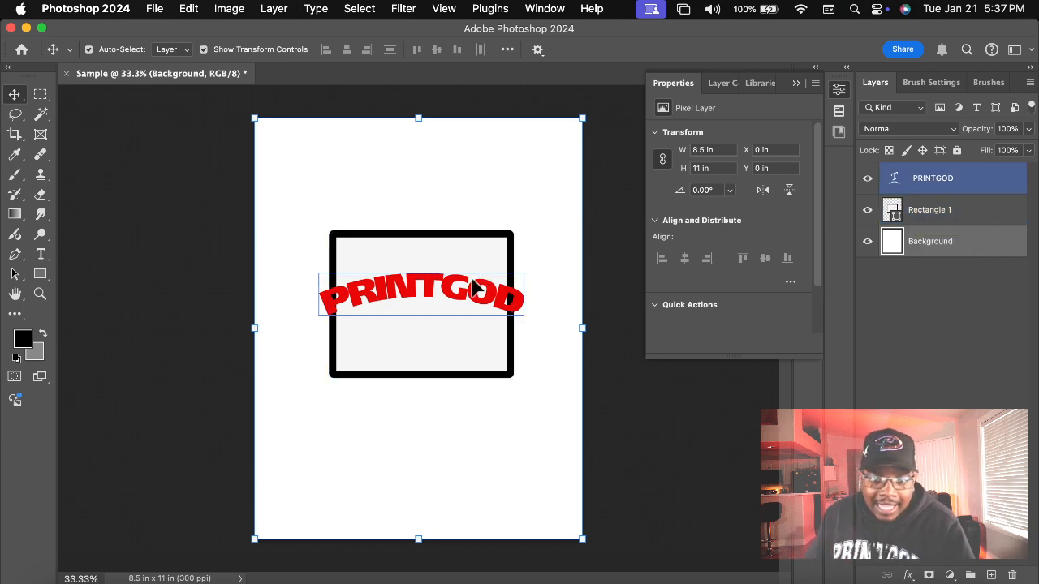
mouse_move(455, 293)
left_mouse_down()
mouse_move(472, 289)
mouse_move(479, 260)
mouse_move(435, 264)
mouse_move(471, 325)
mouse_move(456, 303)
left_mouse_up()
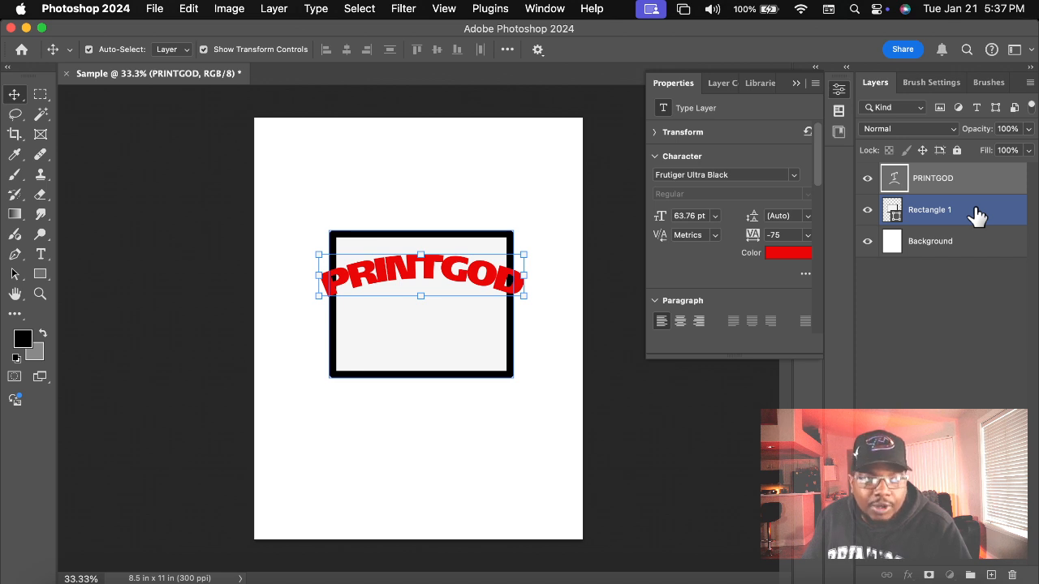
left_click(979, 213)
left_click_drag(439, 266, 446, 199)
Remove the rectangle's fill, leaving only its black stroke as a frame
left_click(485, 315)
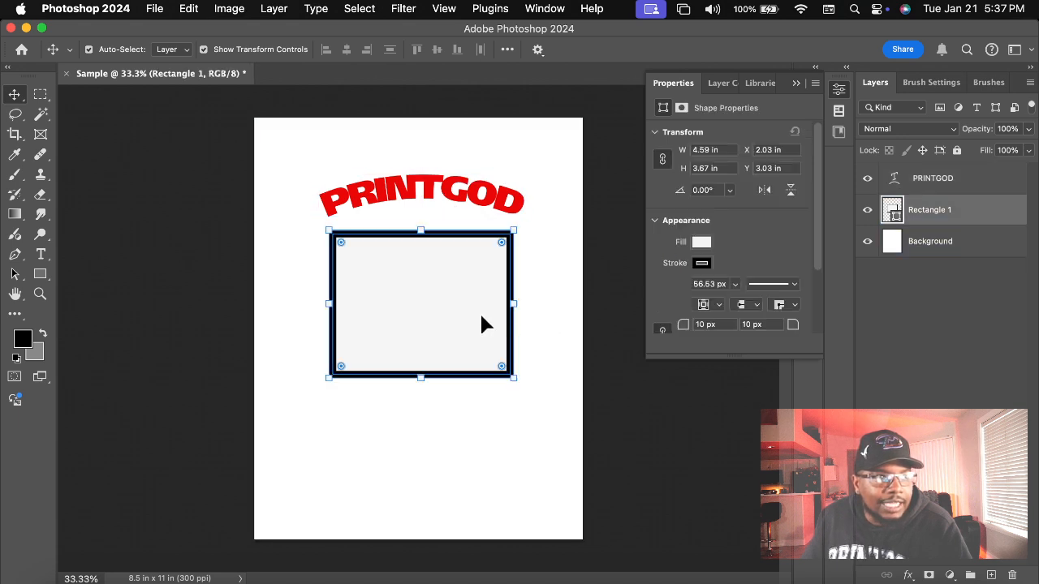
left_click(703, 243)
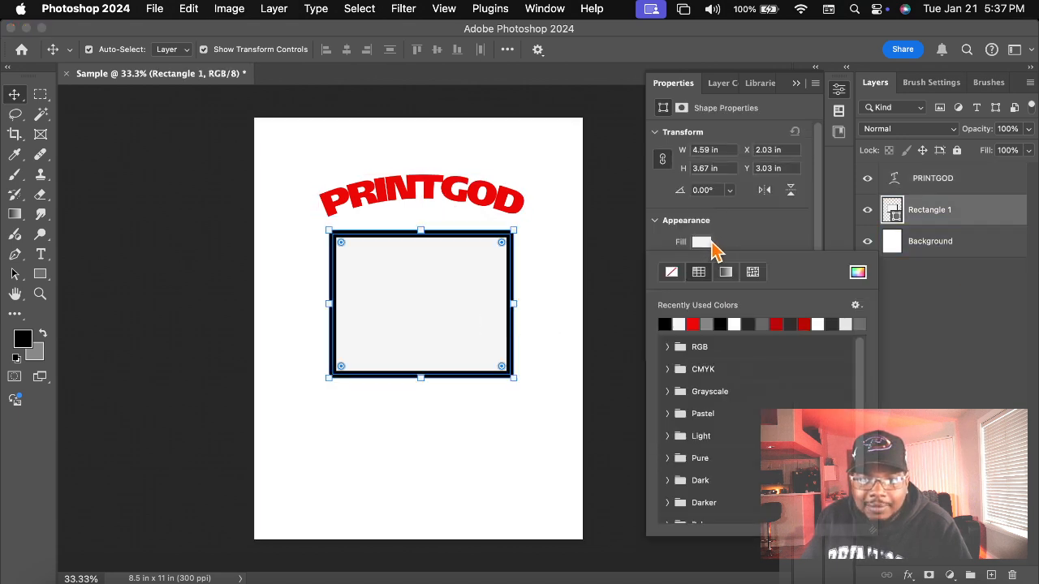
left_click(671, 274)
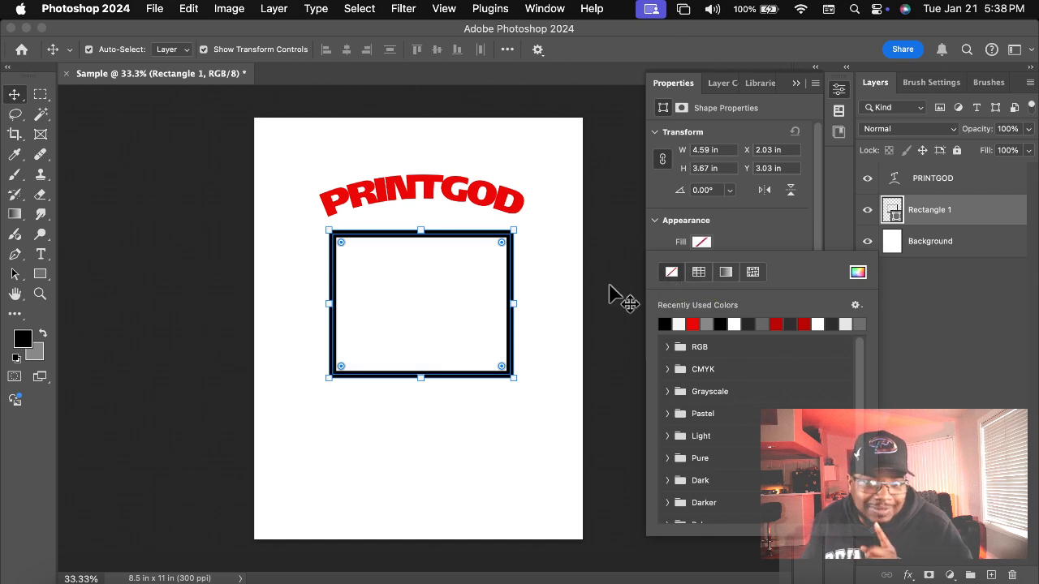
Move the PRINTGOD layer below Rectangle 1 and place the text behind the black frame
left_click(561, 271)
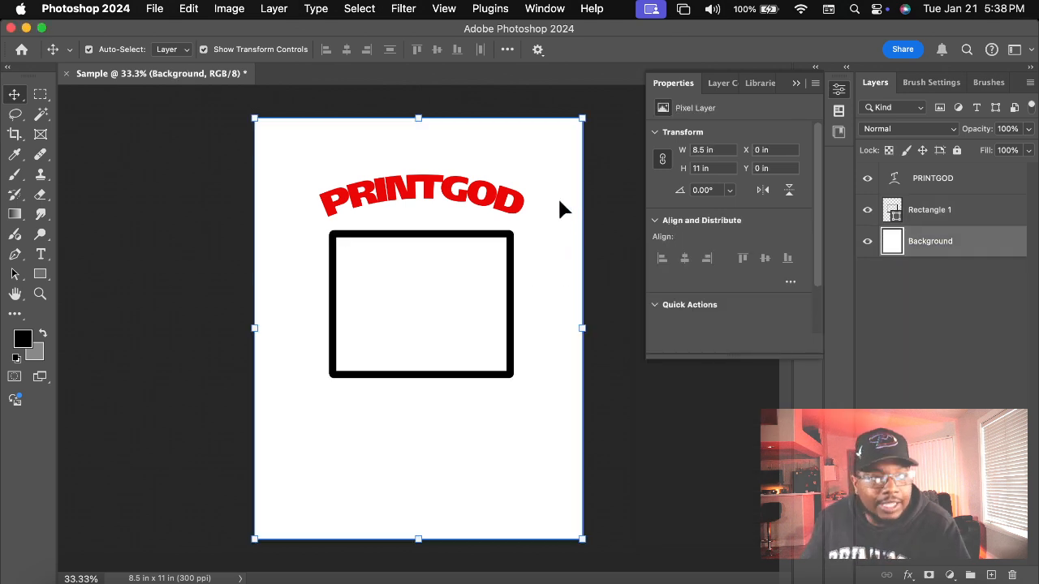
left_click(972, 186)
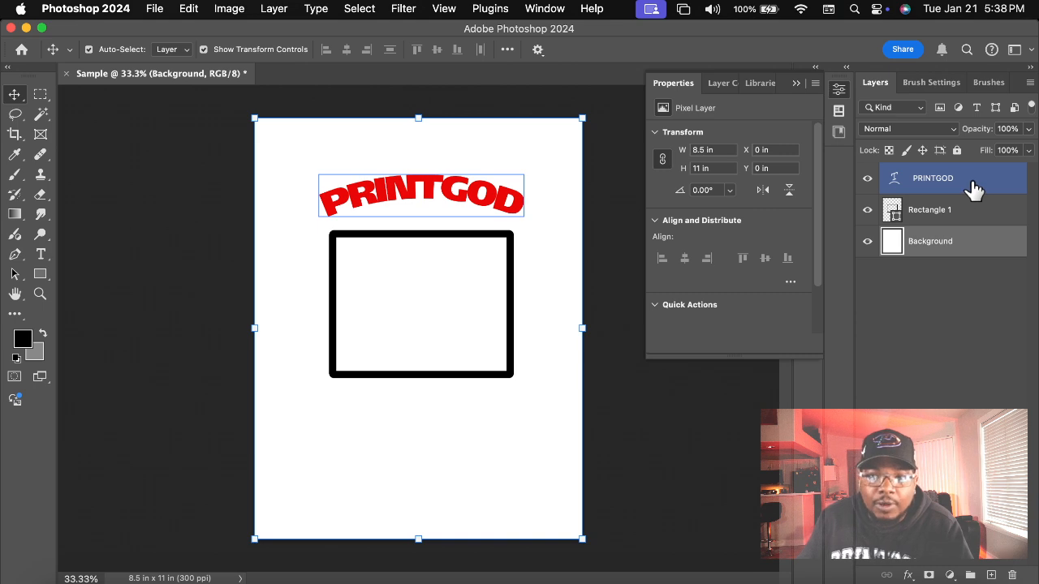
left_click_drag(994, 187, 986, 231)
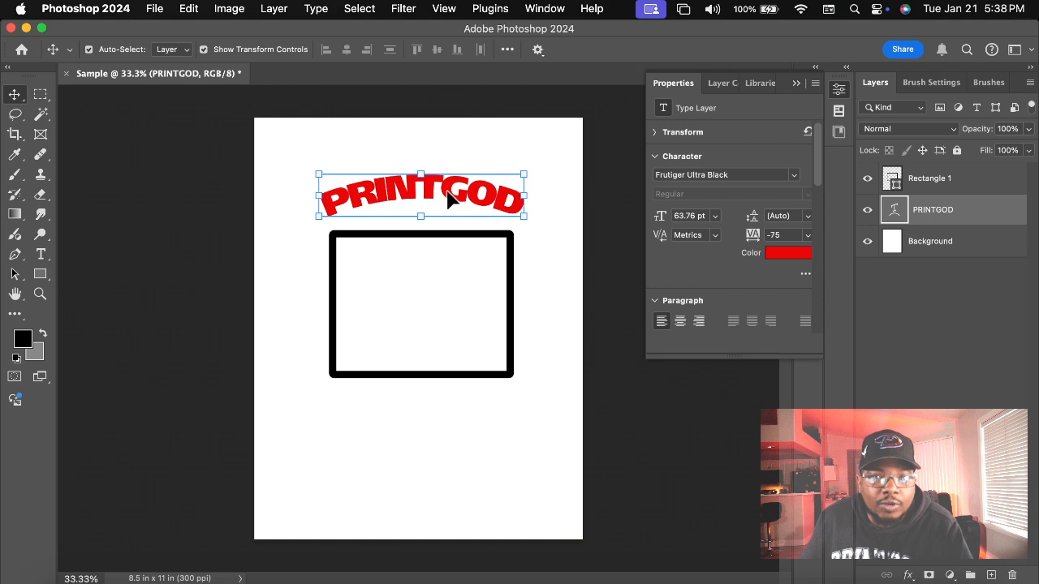
left_click_drag(459, 199, 435, 297)
Undo the recent moves, layer reordering and fill removal, and move the PRINTGOD text up above the off-white rectangle
key("super+z")
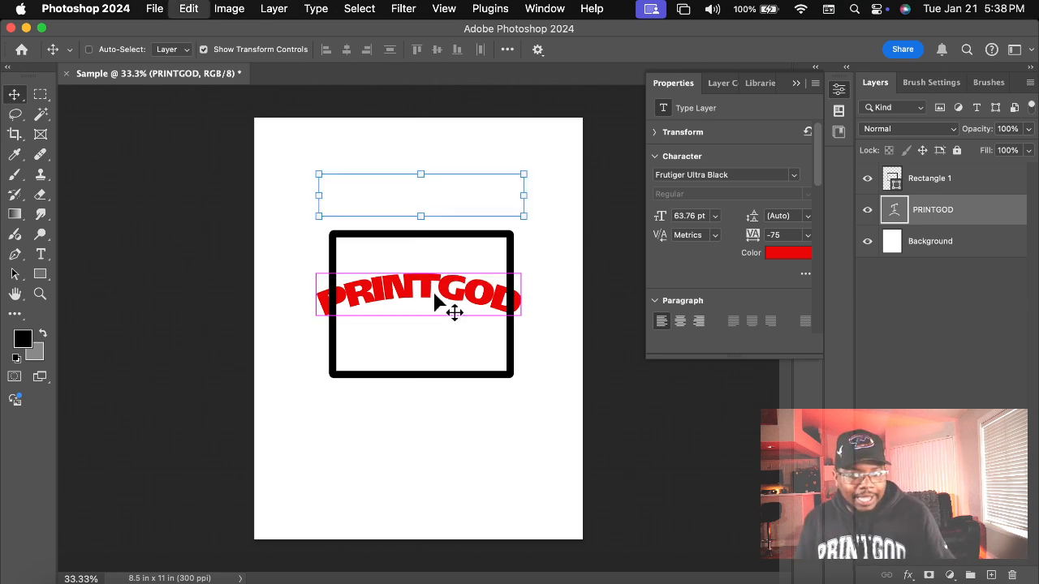
key("super+z")
key("super+z")
key("super+z")
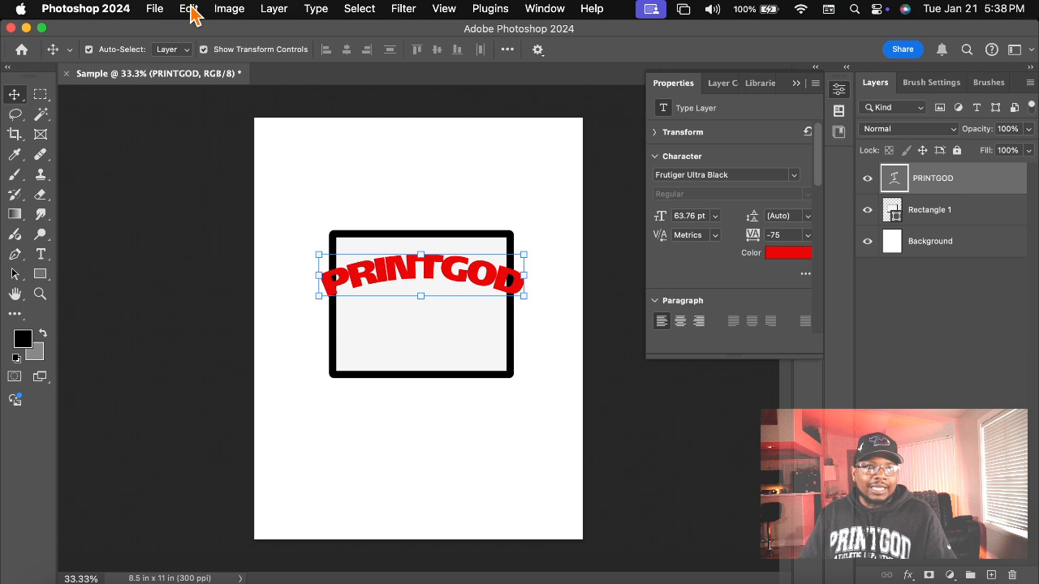
left_click(193, 10)
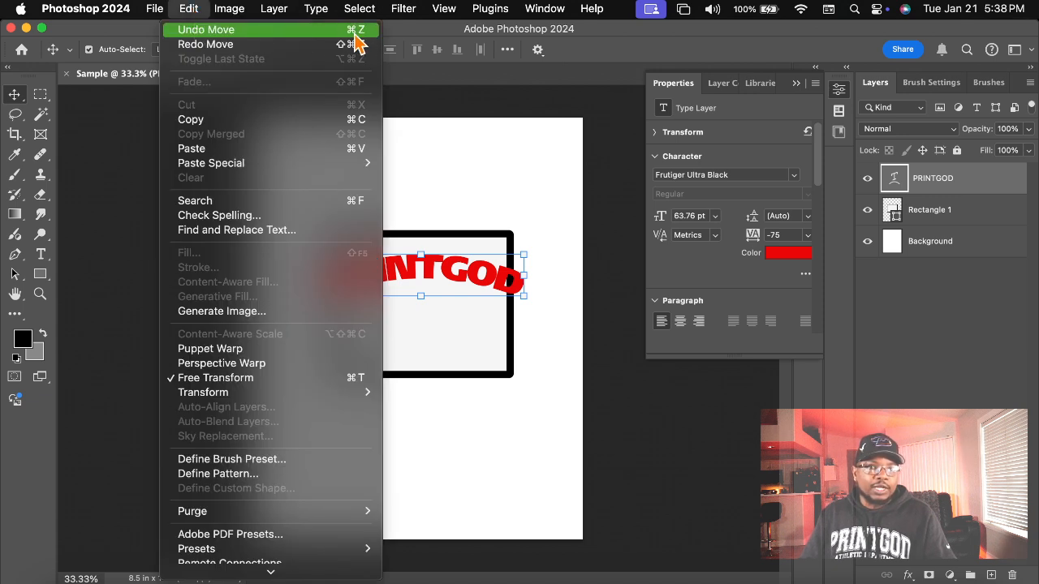
left_click(359, 32)
left_click(341, 216)
left_click_drag(435, 293, 454, 178)
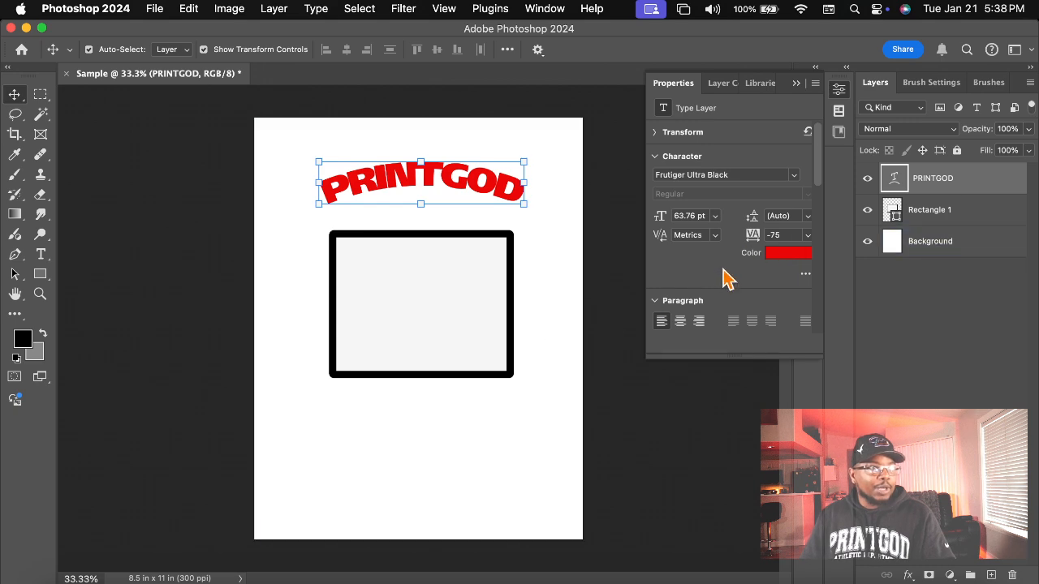
Select the rectangle, PRINTGOD text and background in turn on the canvas to examine which layer each belongs to
left_click(453, 282)
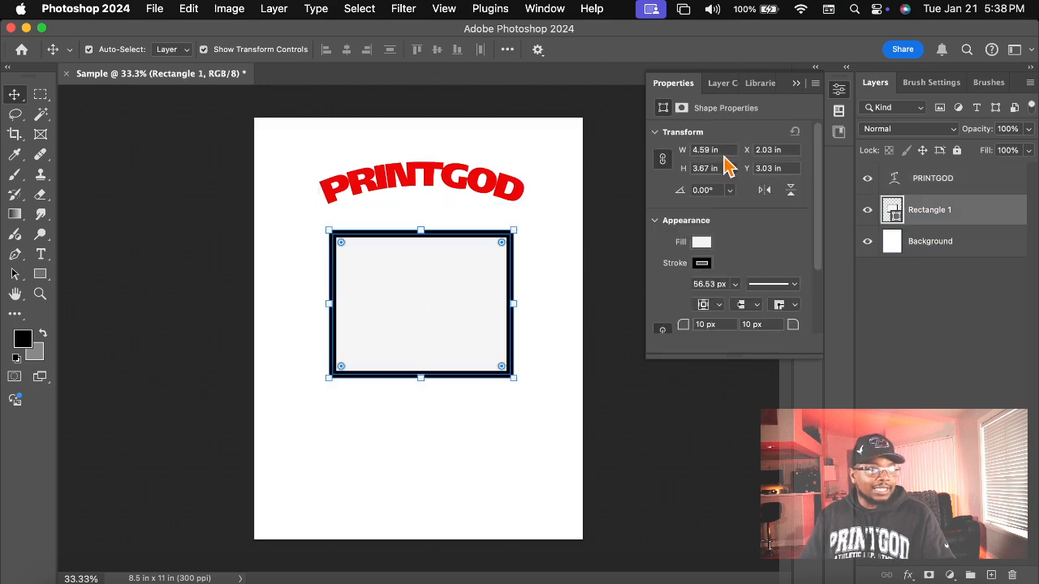
left_click(498, 191)
left_click(457, 292)
left_click(471, 453)
left_click(429, 330)
left_click(454, 187)
left_click(557, 265)
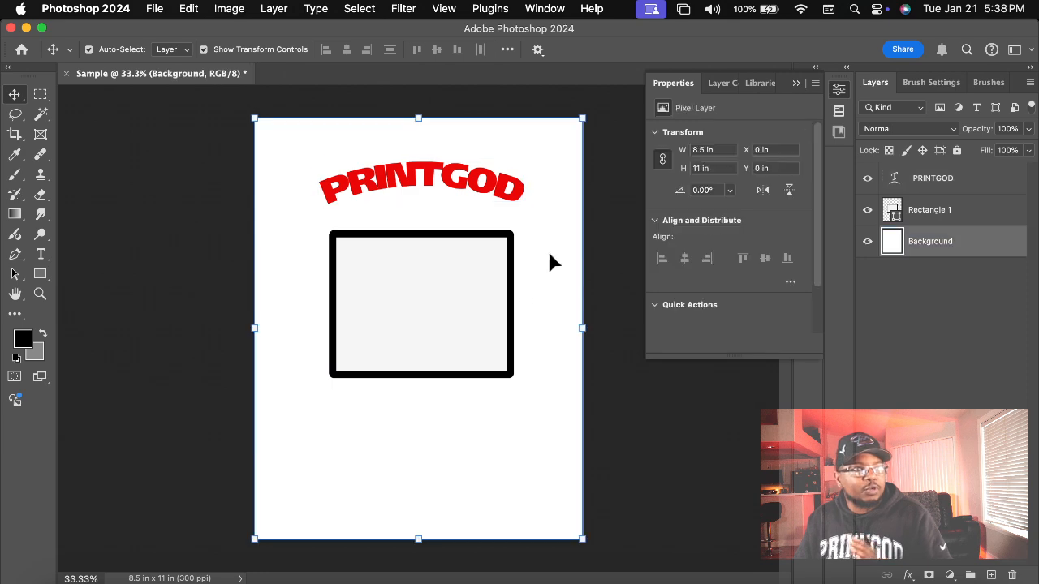
left_click(448, 331)
left_click(459, 185)
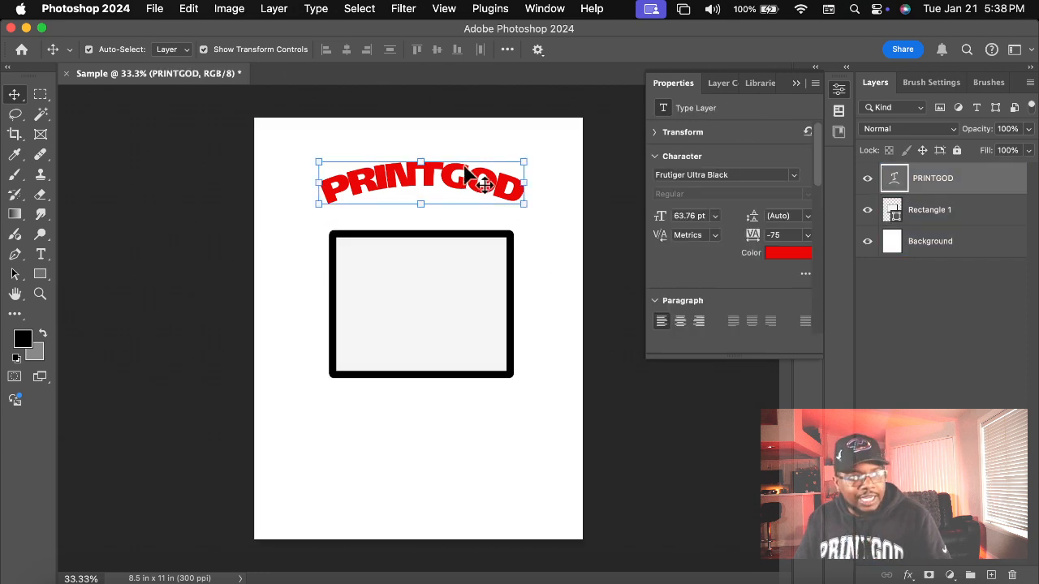
left_click(411, 271)
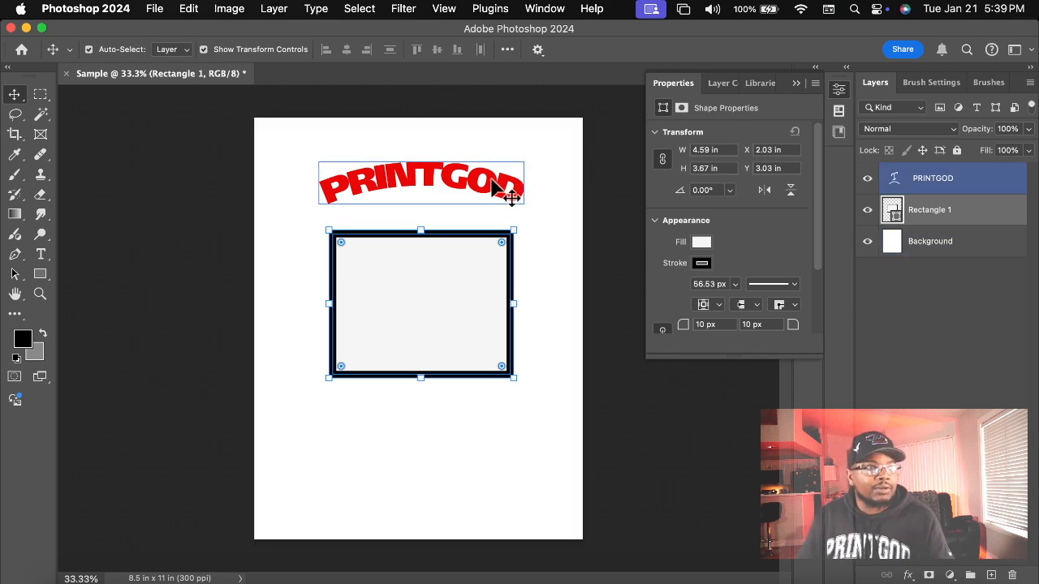
left_click(513, 191)
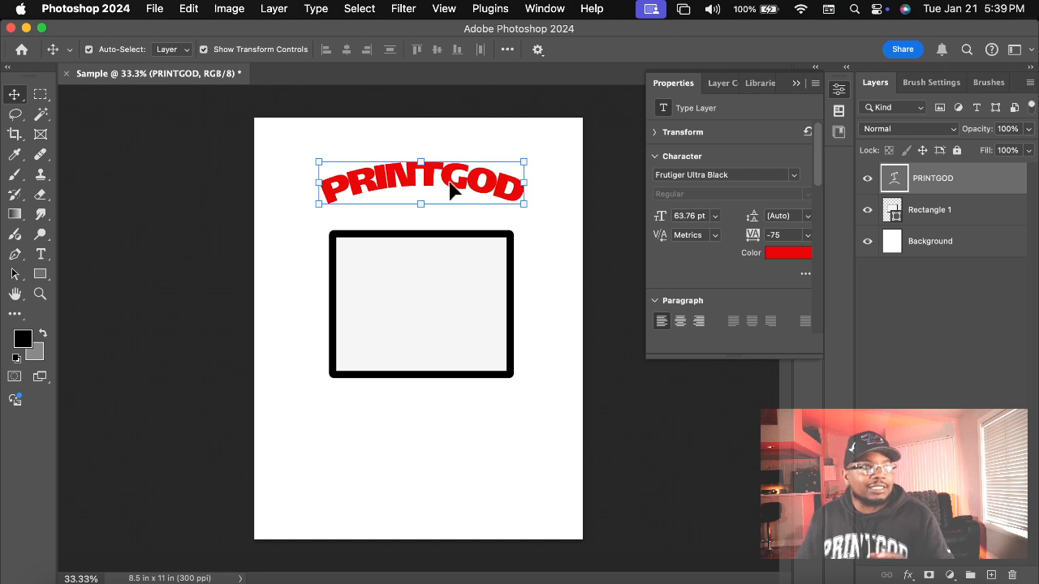
left_click(563, 378)
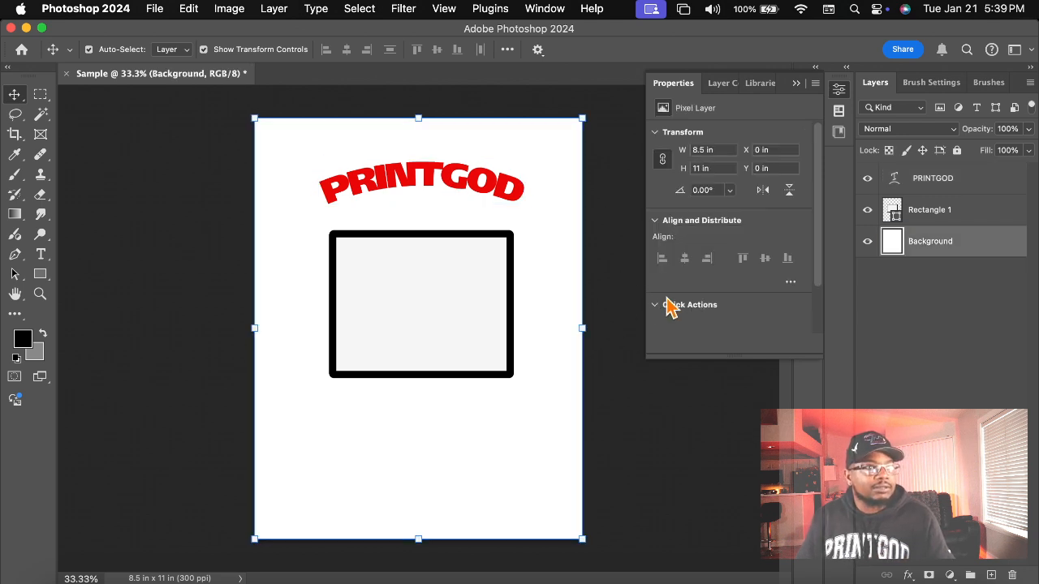
left_click(464, 186)
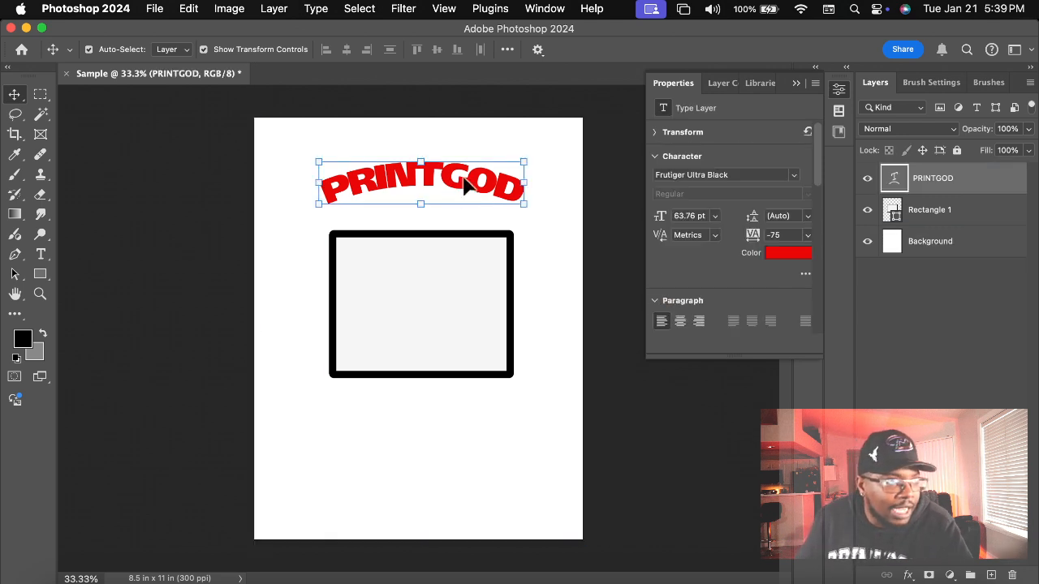
Select the Rectangle 1, Background and PRINTGOD layers individually to compare them with the objects on the canvas
left_click(958, 209)
left_click(957, 238)
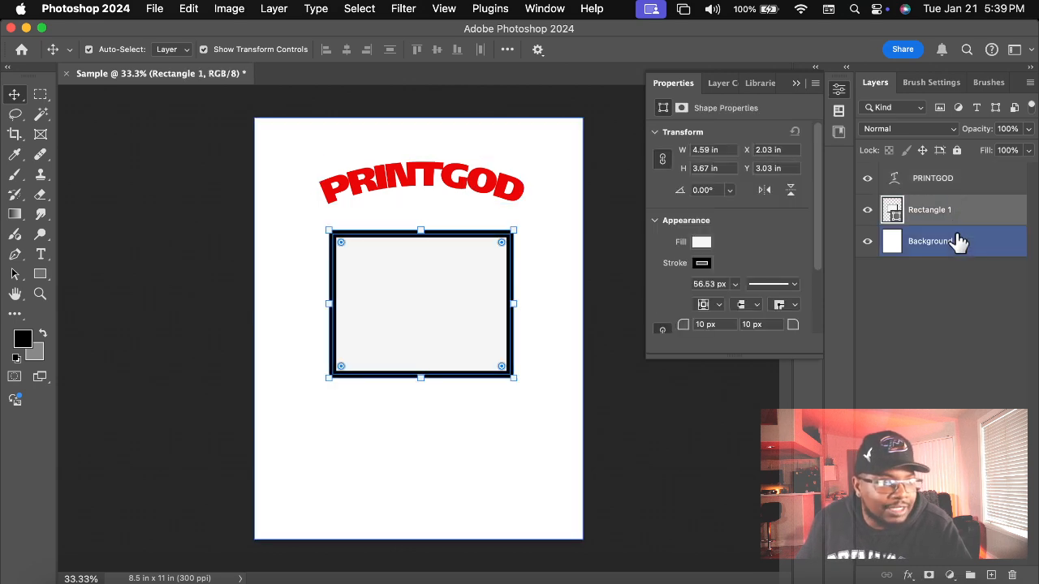
left_click(964, 213)
left_click(968, 184)
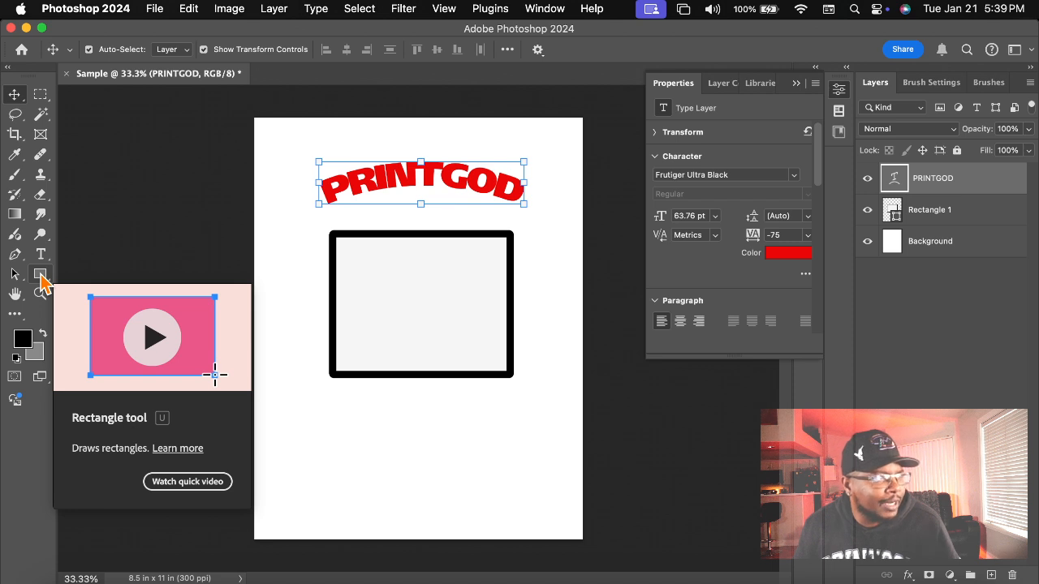
left_click(318, 259)
left_click(487, 285)
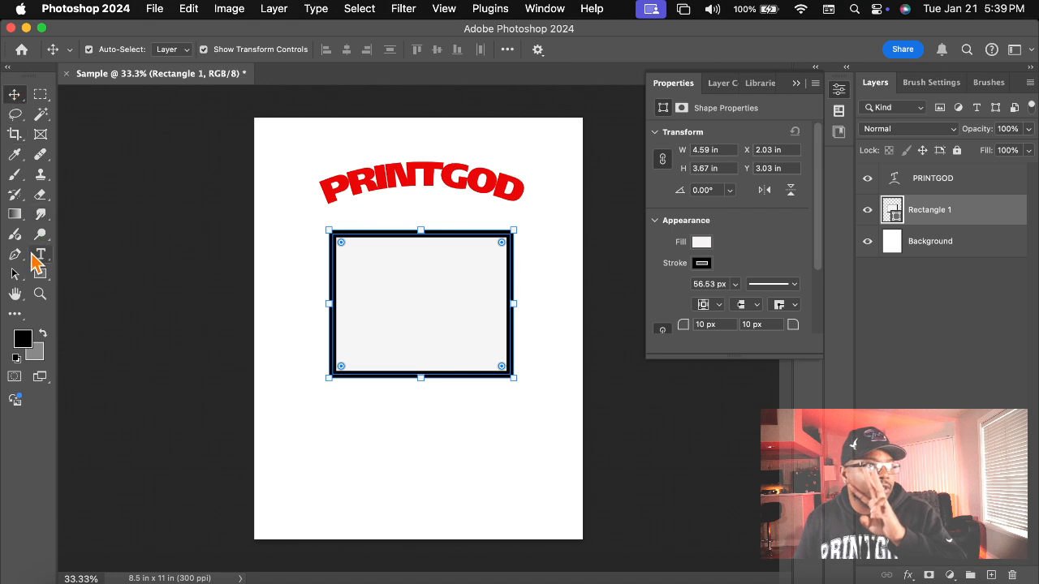
left_click(386, 198)
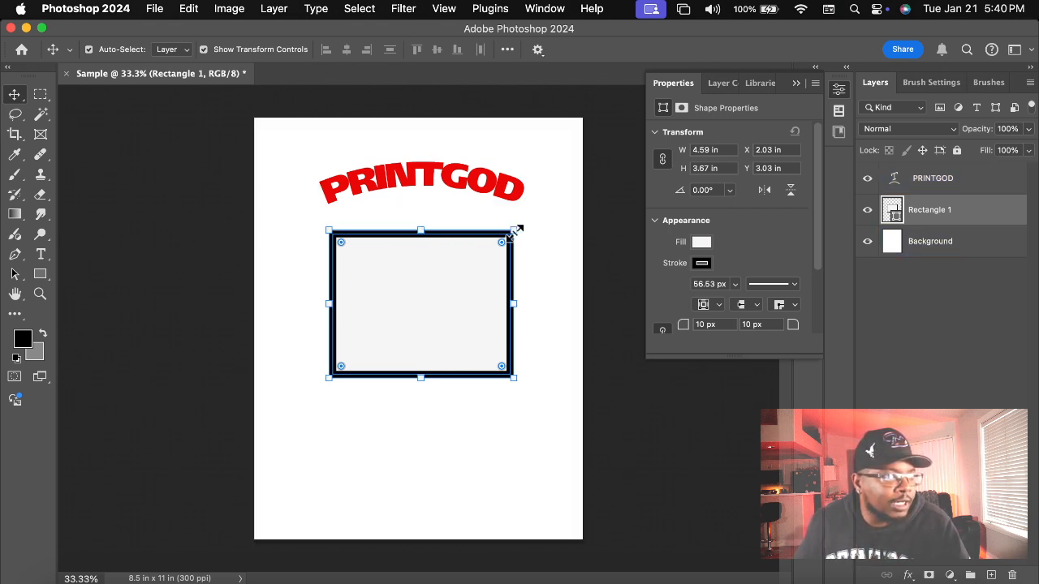
Reorder the PRINTGOD layer below Rectangle 1 and move the text down behind the filled rectangle
mouse_move(461, 192)
left_mouse_down()
mouse_move(463, 310)
mouse_move(460, 193)
left_mouse_up()
left_click_drag(979, 186, 978, 228)
left_click_drag(468, 197, 467, 298)
Remove the rectangle's off-white fill, keeping its black stroke
left_click(475, 241)
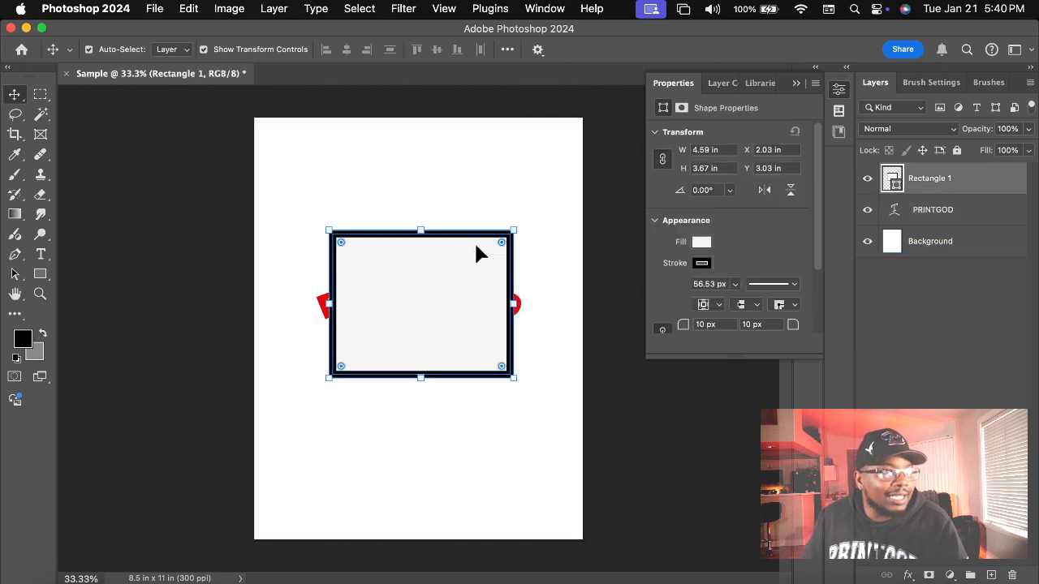
left_click(703, 245)
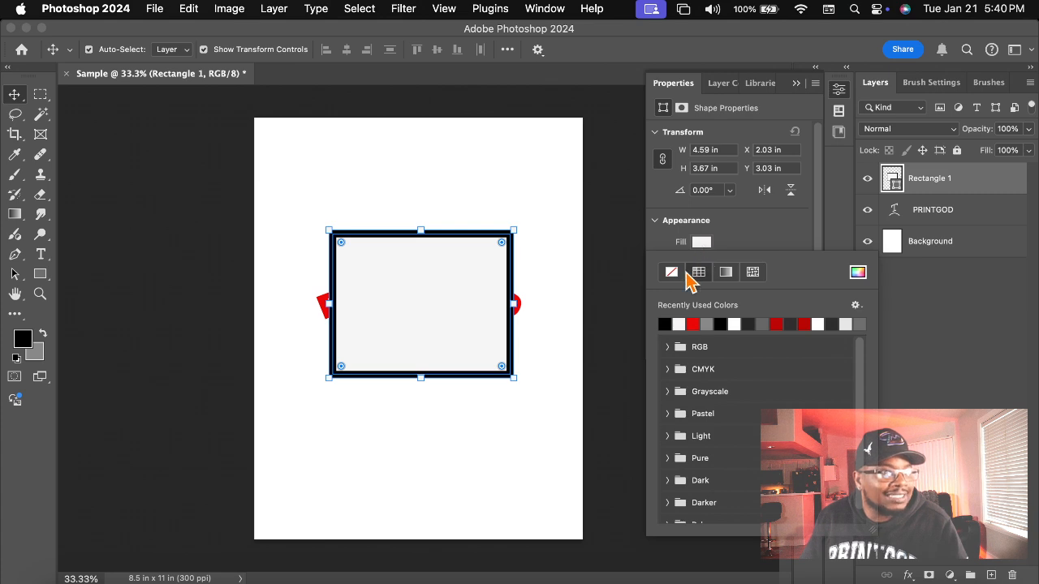
left_click(673, 273)
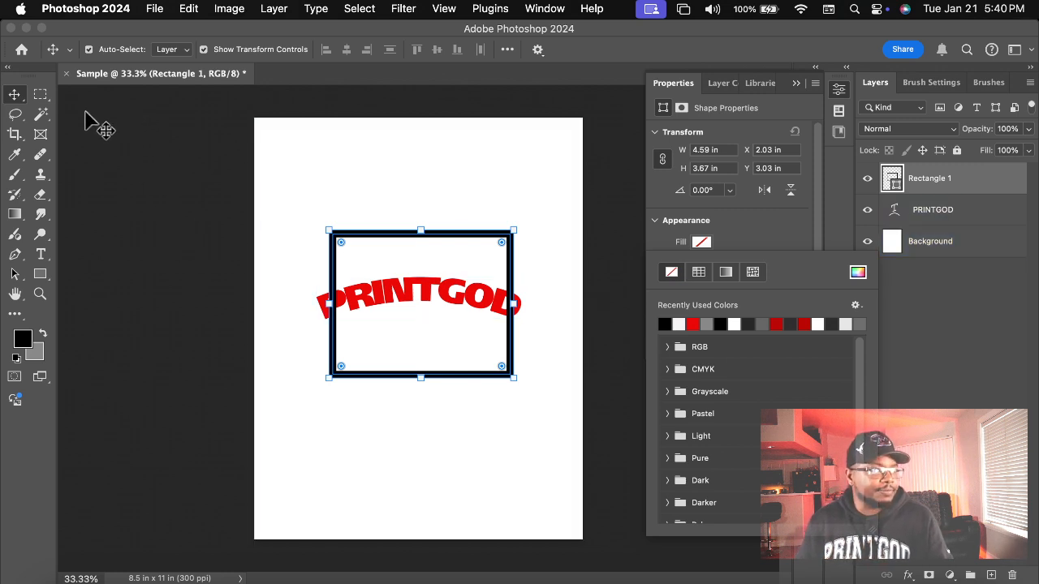
Move the PRINTGOD text up out of the frame so that it sits just above it
left_click(12, 95)
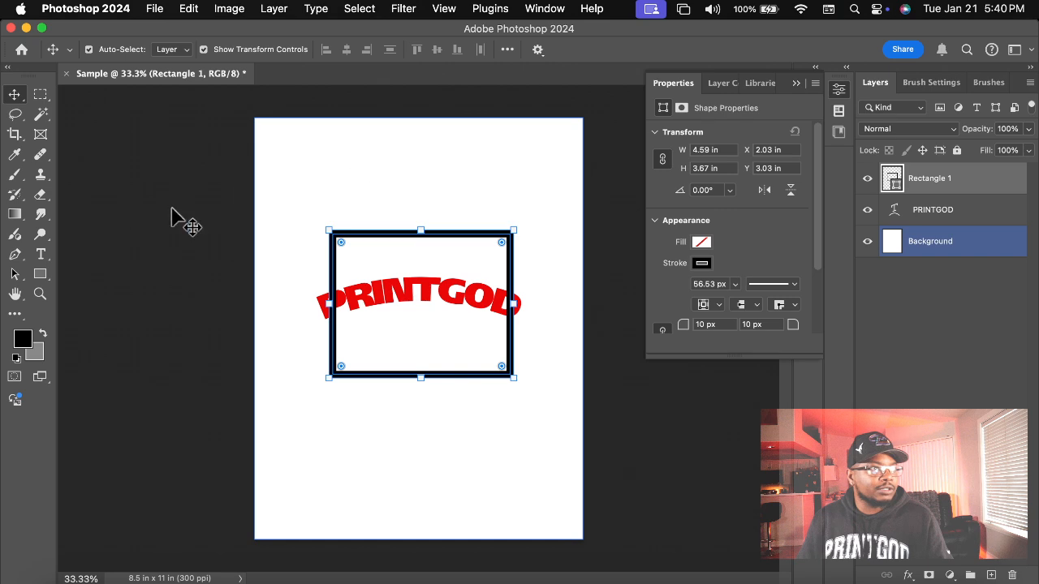
left_click(364, 273)
left_click_drag(398, 299, 397, 192)
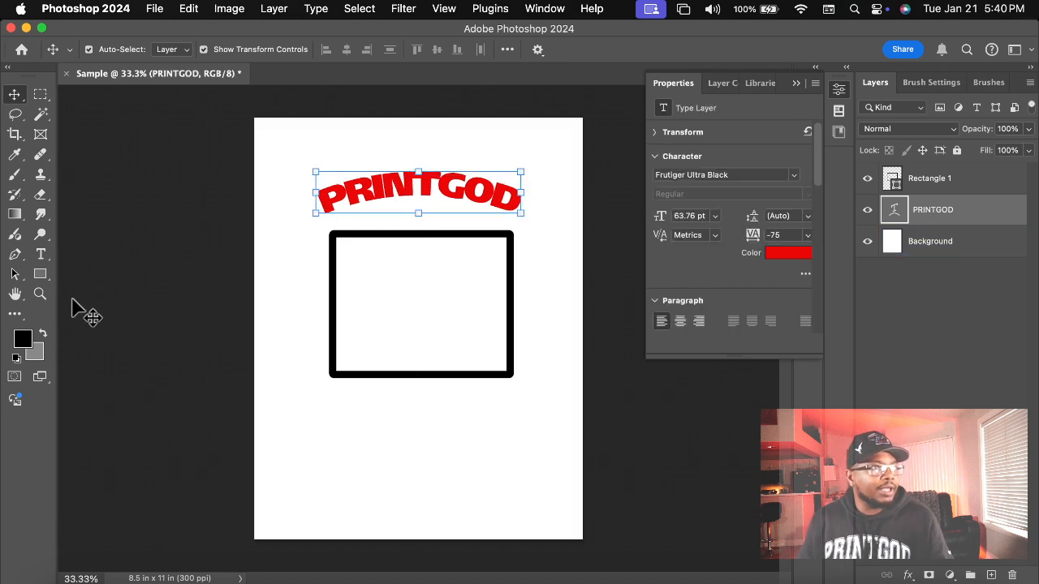
Add a 36 pt red text layer reading UNIVERSITY beneath the frame
left_click(41, 254)
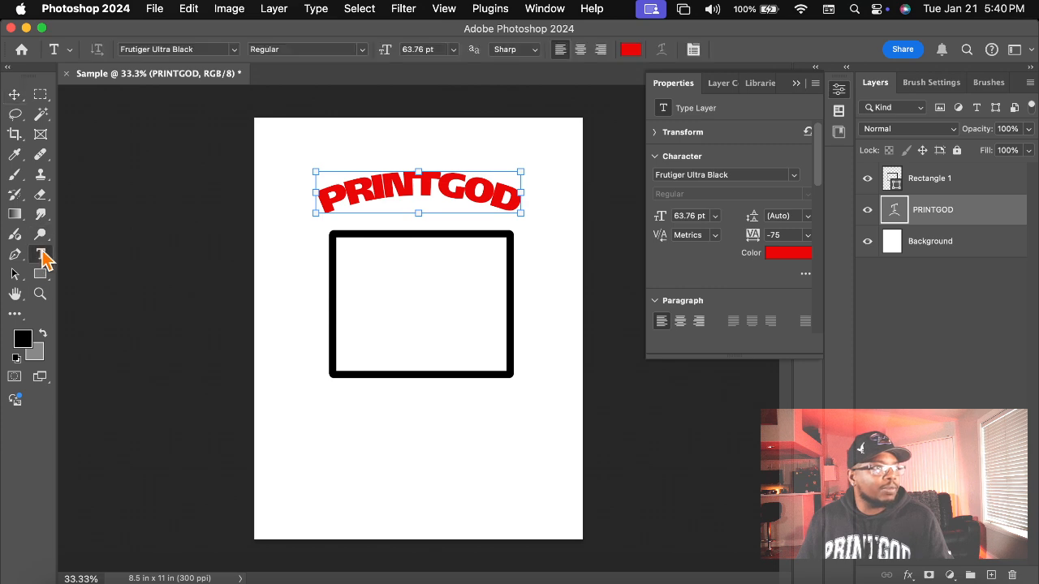
left_click(410, 419)
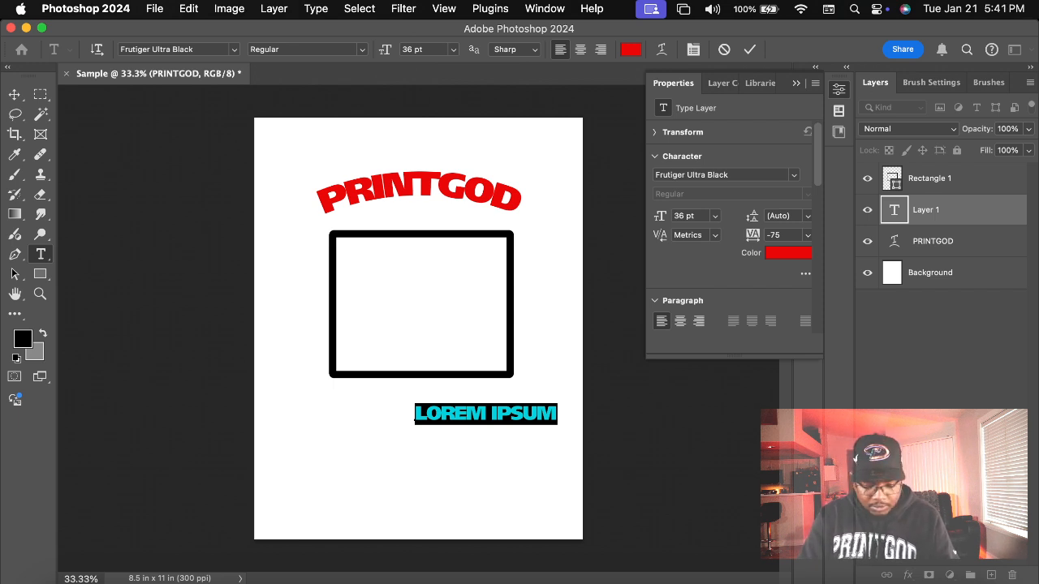
type("UNIVERSITY")
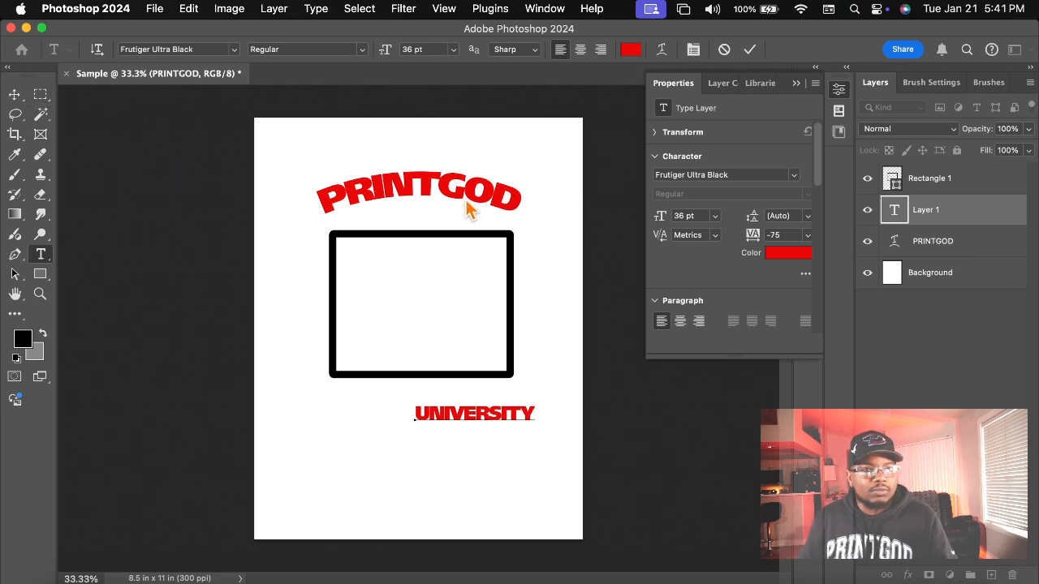
key("Escape")
left_click(15, 95)
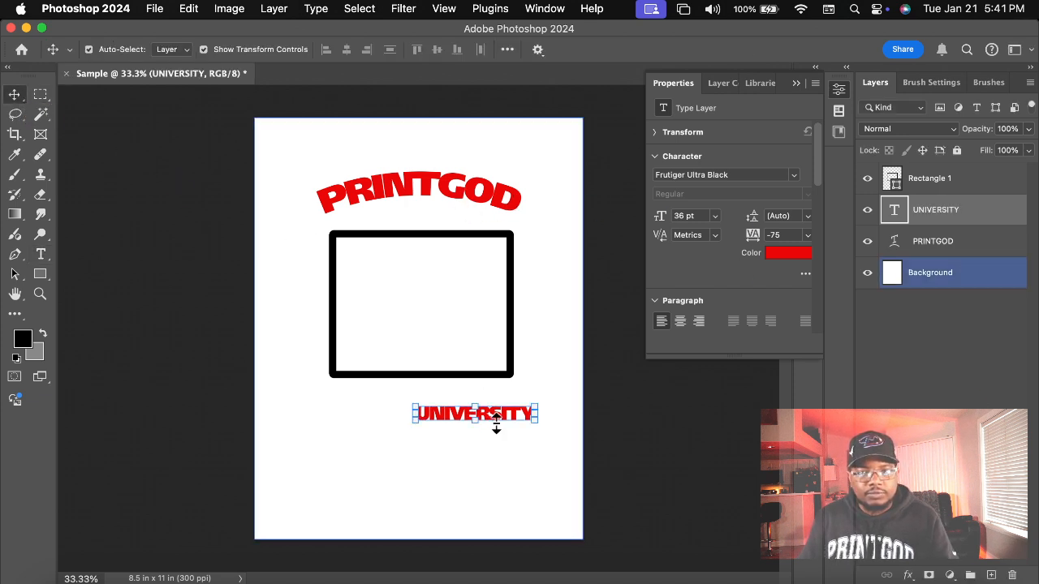
Lock the Background layer so that it cannot be moved
left_click(559, 397)
left_click(946, 212)
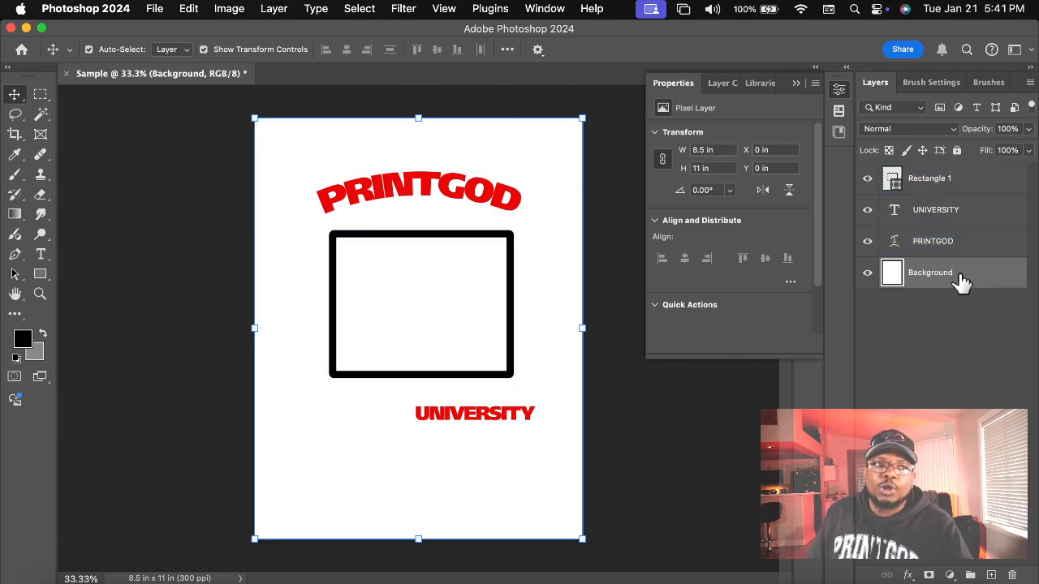
left_click(958, 151)
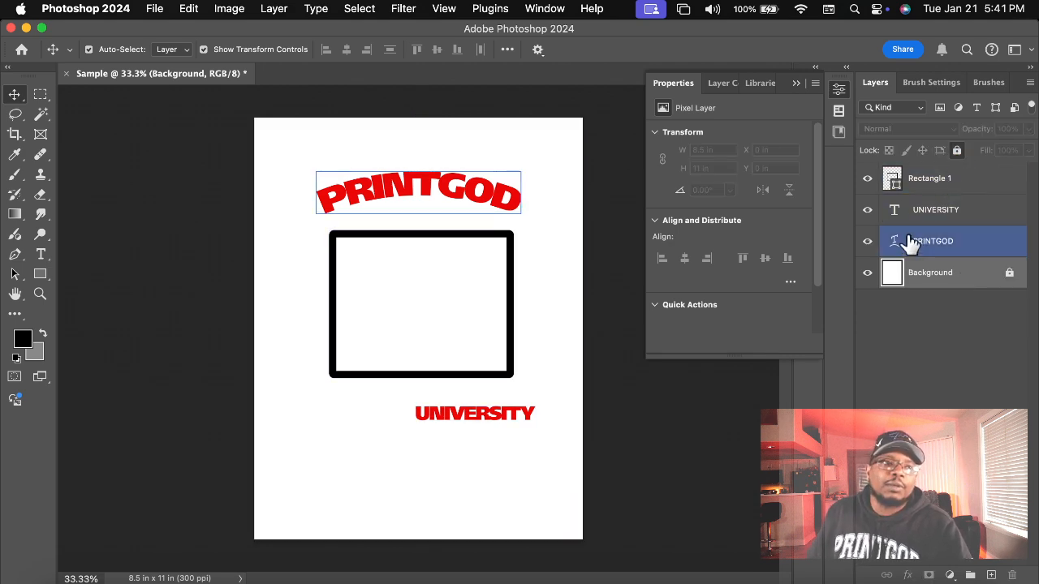
left_click(519, 308)
Move the black frame slightly left and the PRINTGOD text up and left, and deselect everything
left_click_drag(432, 316, 492, 294)
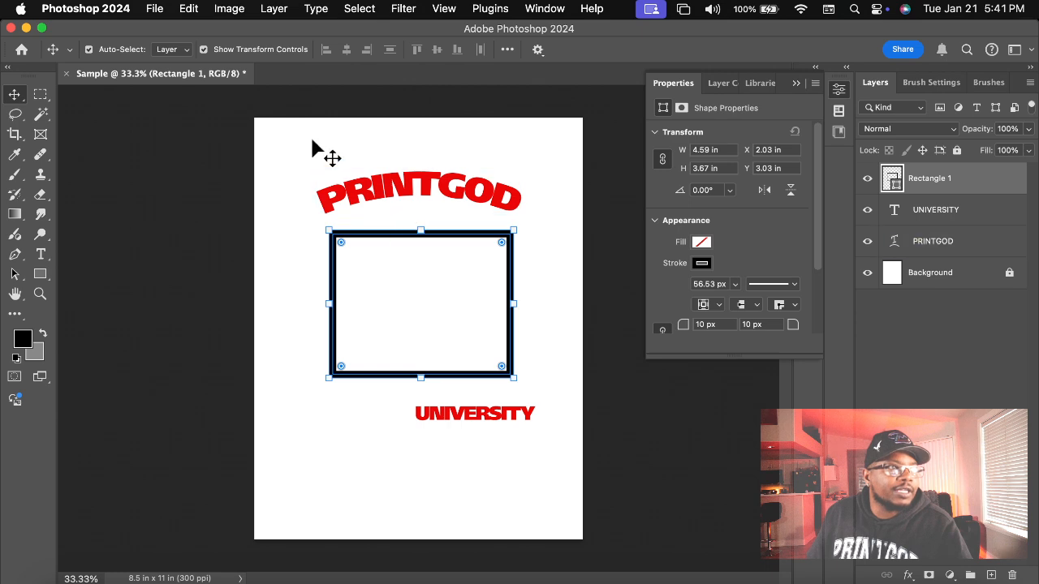
left_click_drag(388, 271, 347, 274)
left_click_drag(360, 200, 341, 169)
left_click_drag(338, 282, 306, 283)
left_click(504, 322)
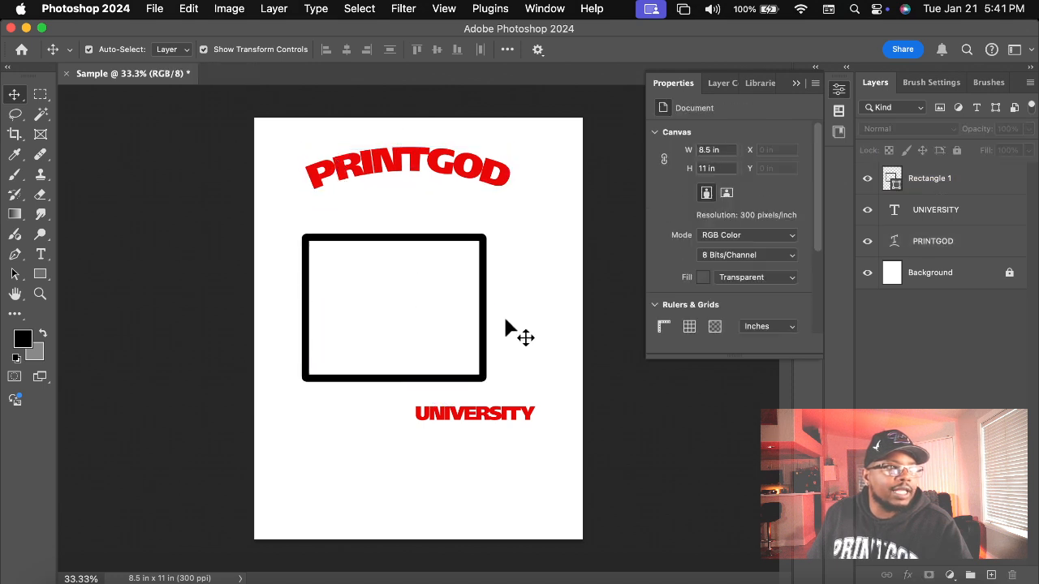
Unlock the Background layer and move it left, partly off the canvas
left_click(1009, 273)
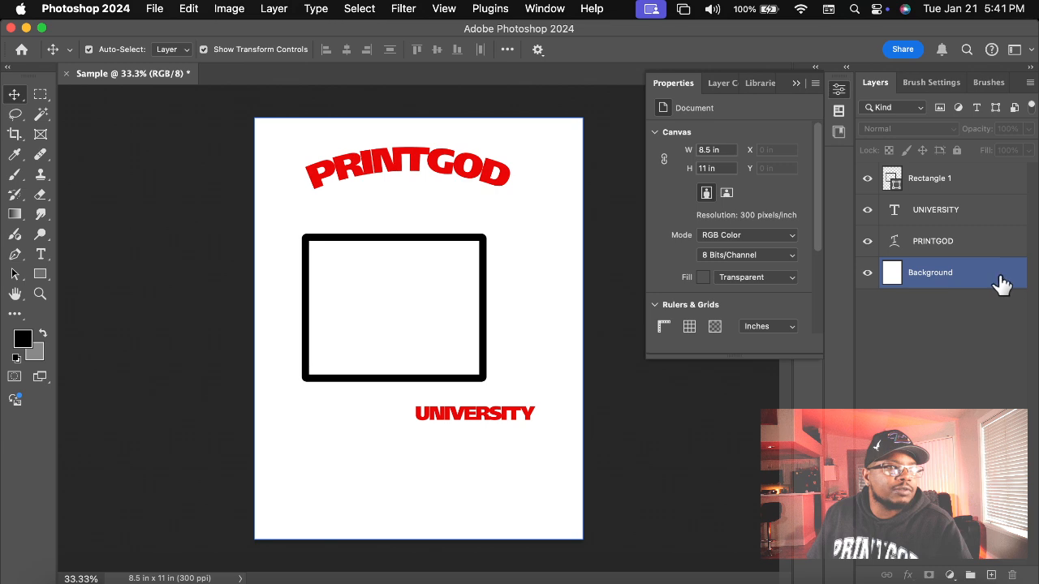
left_click_drag(520, 458, 441, 452)
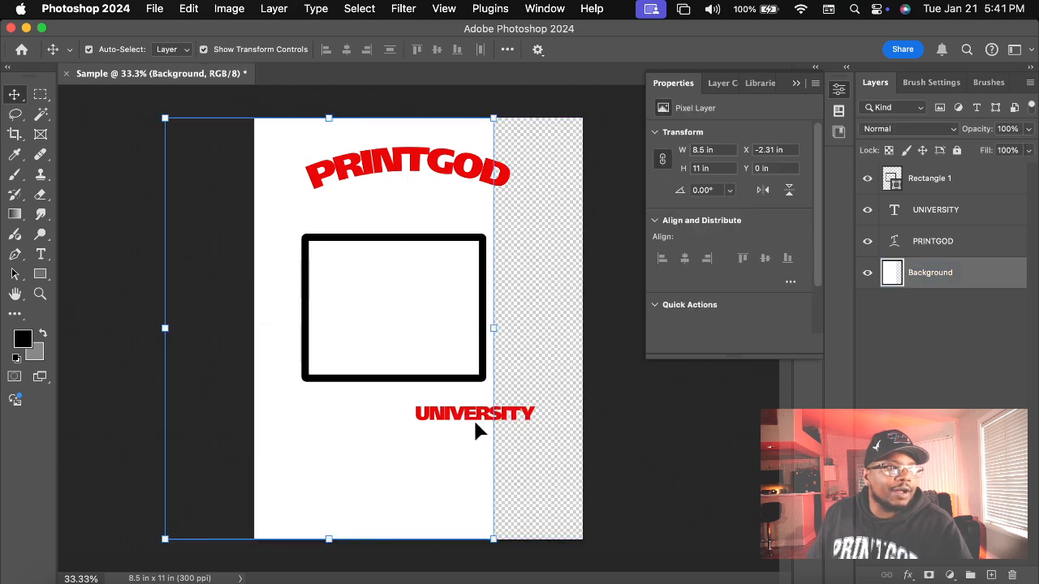
left_click_drag(501, 487, 506, 463)
Move the UNIVERSITY text down and left, and shift the Background layer right to an X position of about 2.98 in
left_click_drag(510, 421, 495, 457)
left_click_drag(452, 382, 488, 368)
left_click_drag(523, 316, 595, 319)
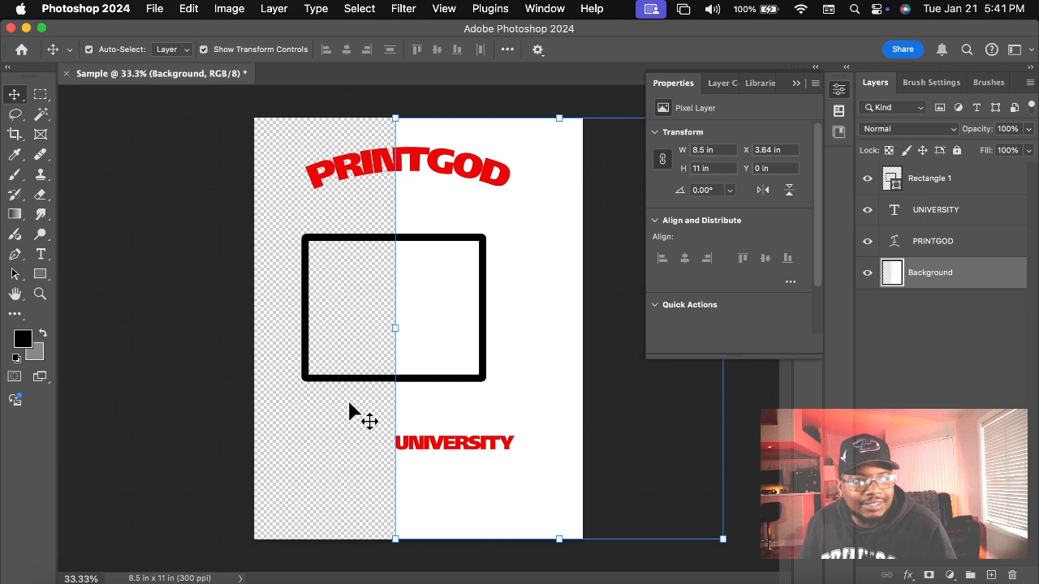
left_click_drag(450, 416, 478, 417)
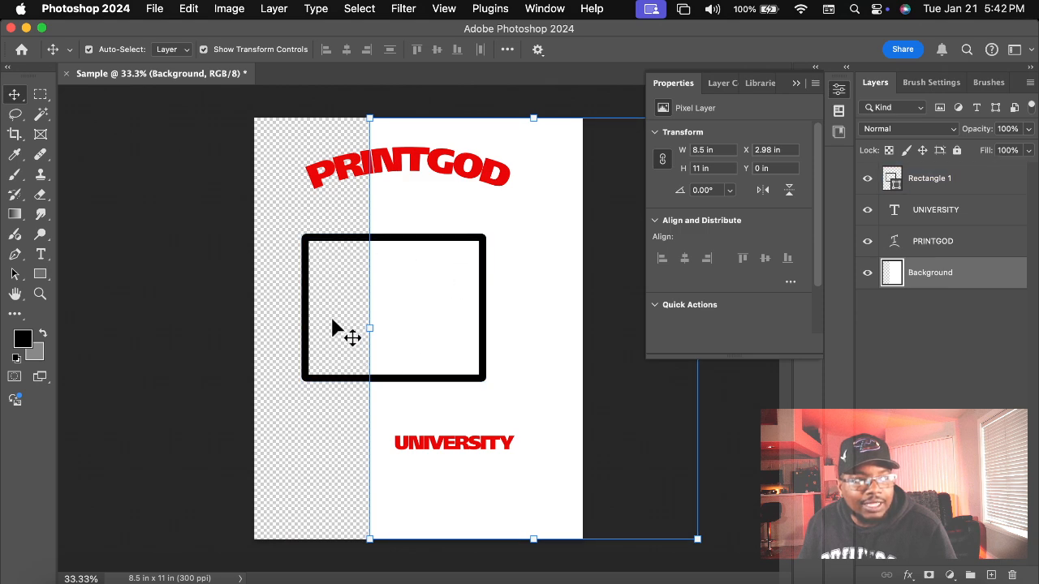
Move the Background layer right to an X position of about 3.97 in and inspect the PRINTGOD lettering up close
left_click_drag(393, 318, 432, 319)
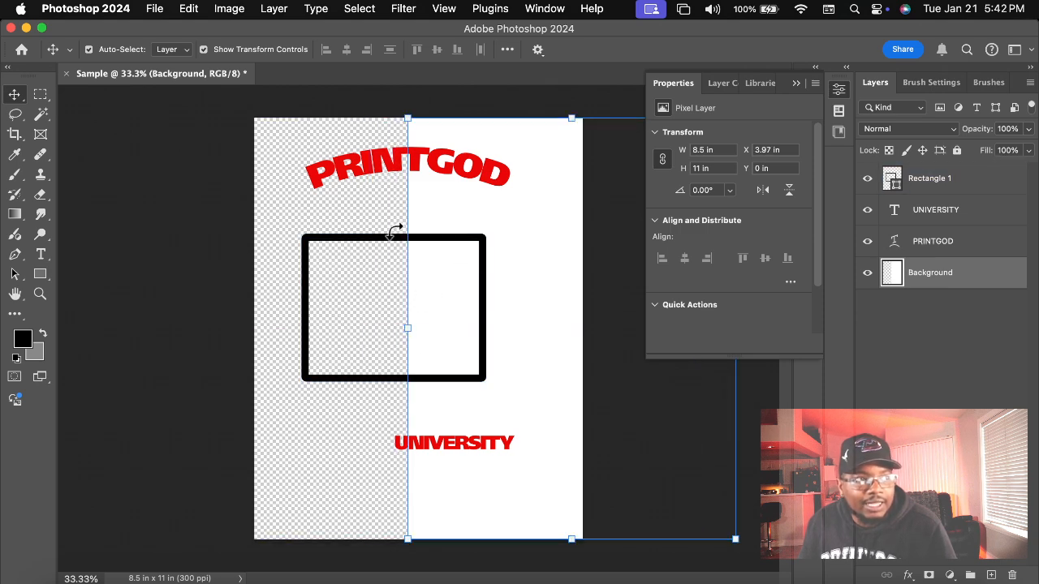
key("z")
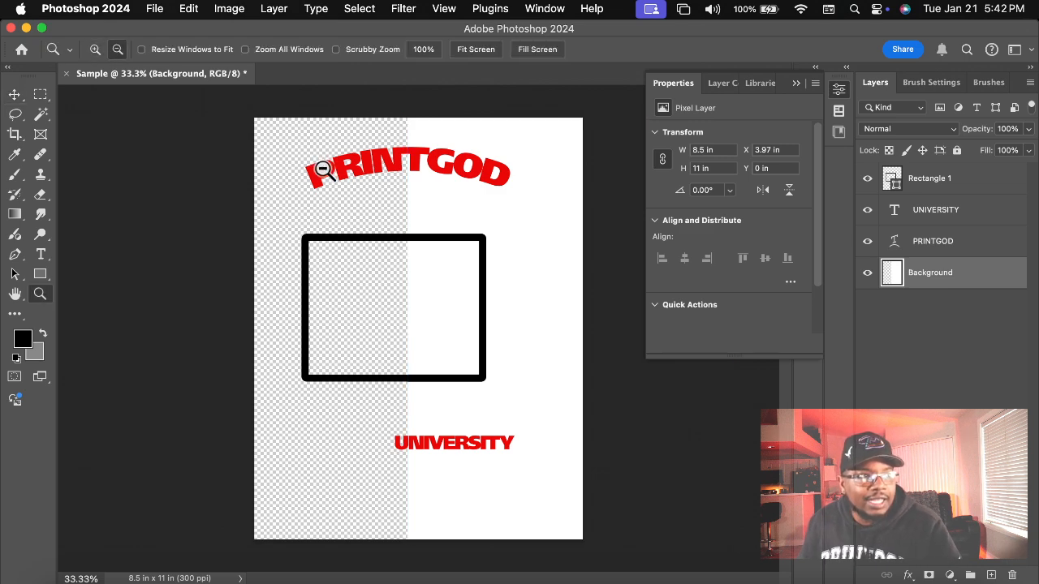
left_click_drag(322, 168, 323, 168)
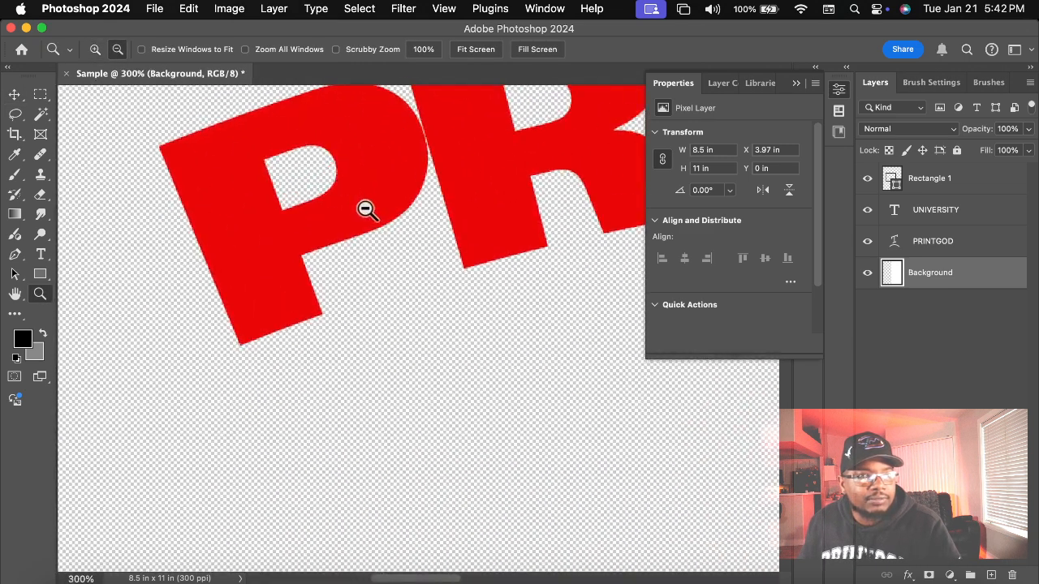
left_click(462, 283, "alt")
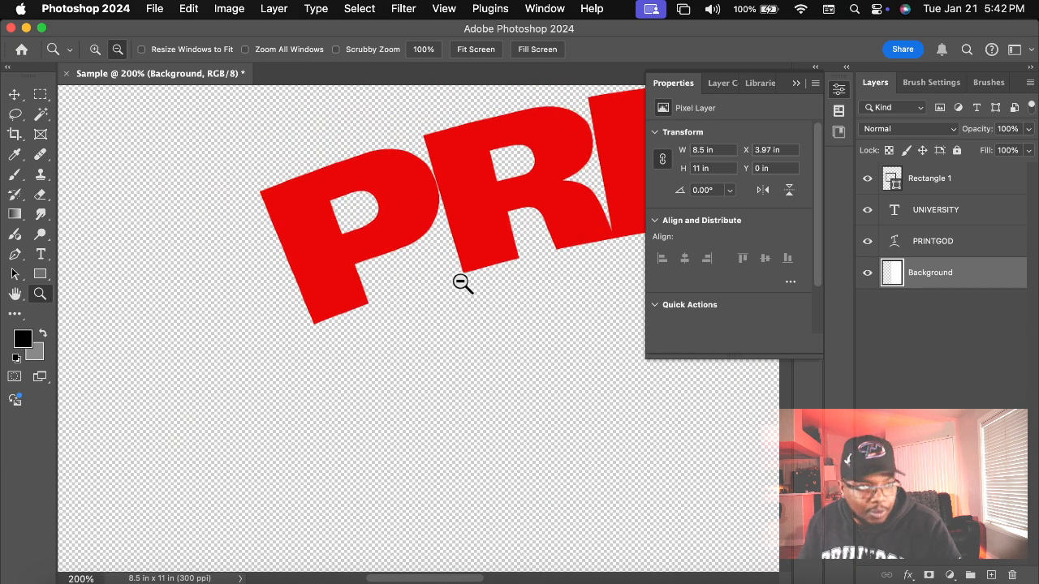
left_click(461, 283, "alt")
left_click(462, 282, "alt")
left_click(462, 282, "alt")
left_click(462, 282, "alt")
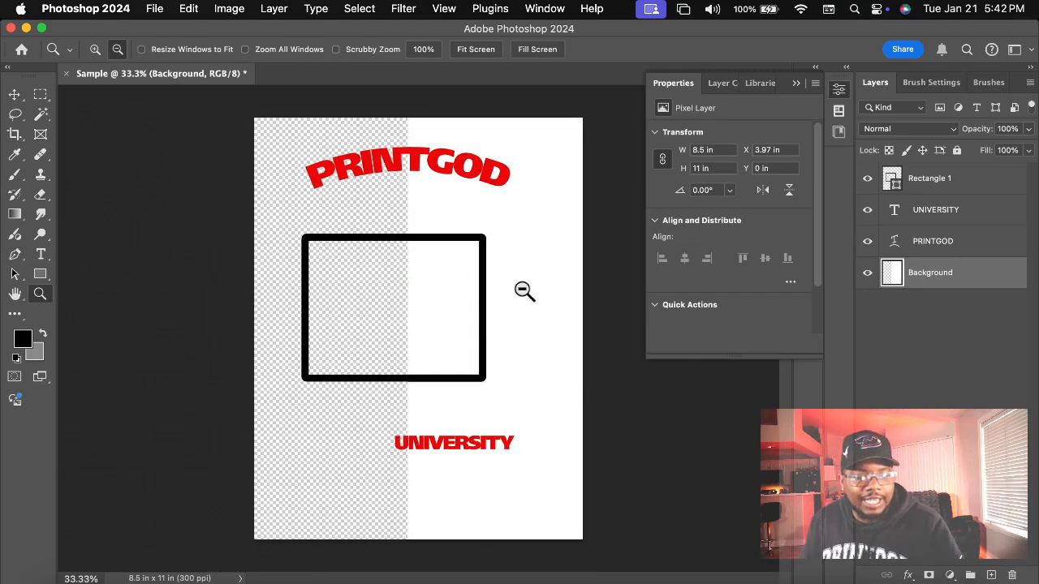
Undo the recent moves of the Background layer and the UNIVERSITY text
key("super+z")
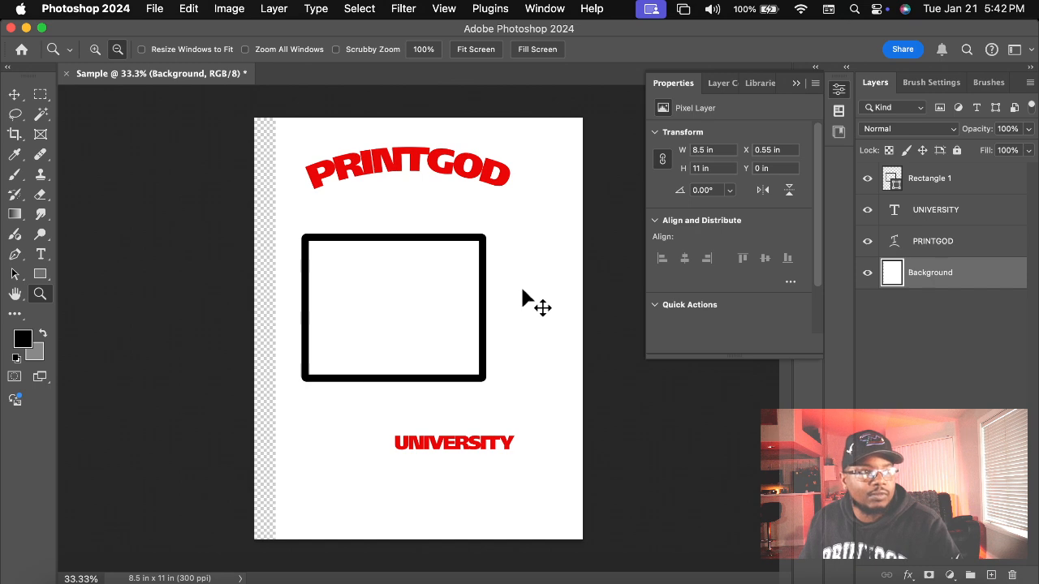
key("super+z")
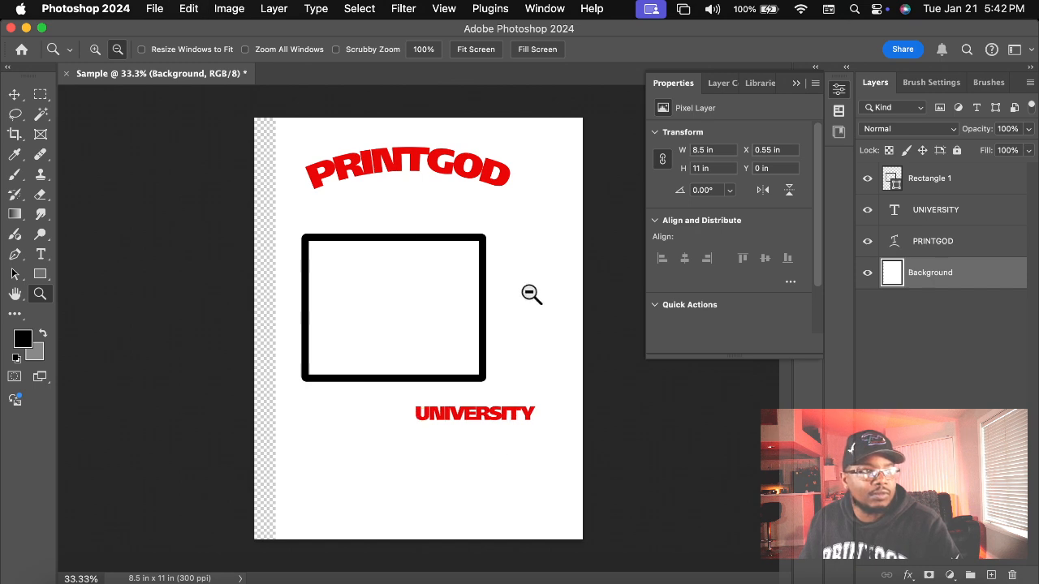
Align the Background layer with the canvas at X 0 in and Y 0 in, and lock it
left_click(956, 151)
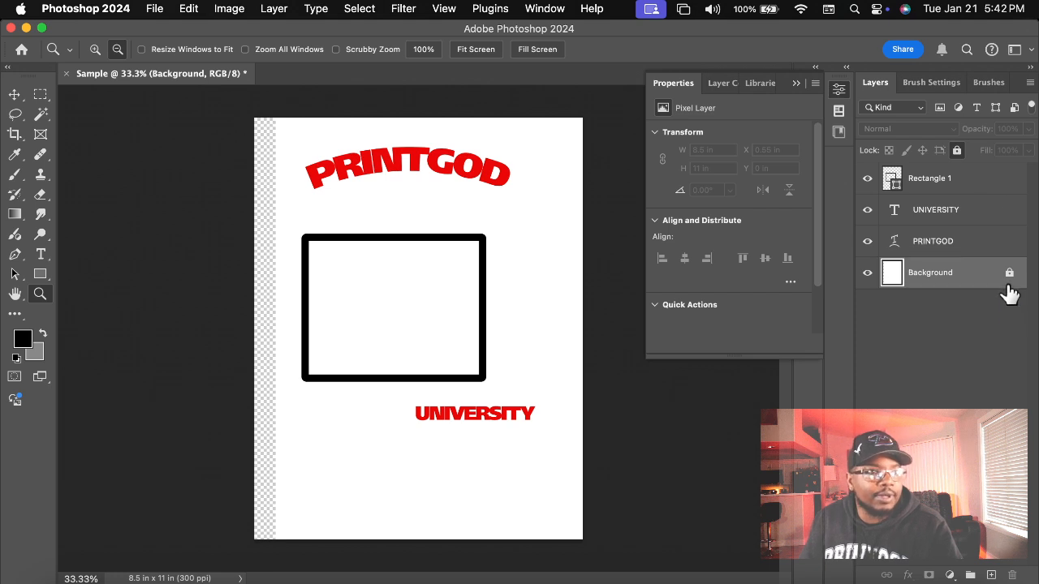
left_click(1009, 273)
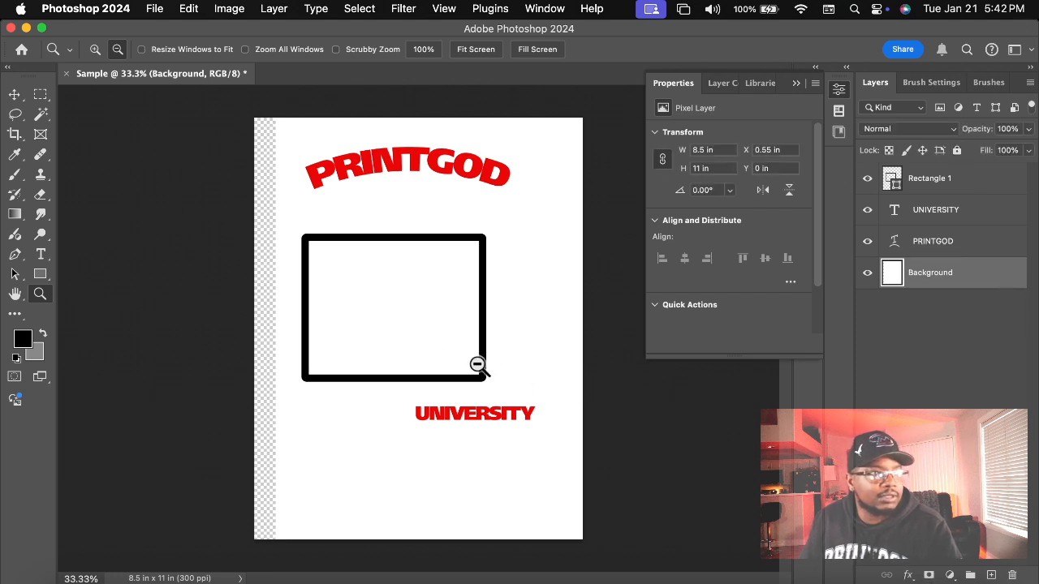
key("v")
mouse_move(501, 360)
left_mouse_down()
mouse_move(515, 362)
mouse_move(504, 361)
left_mouse_up()
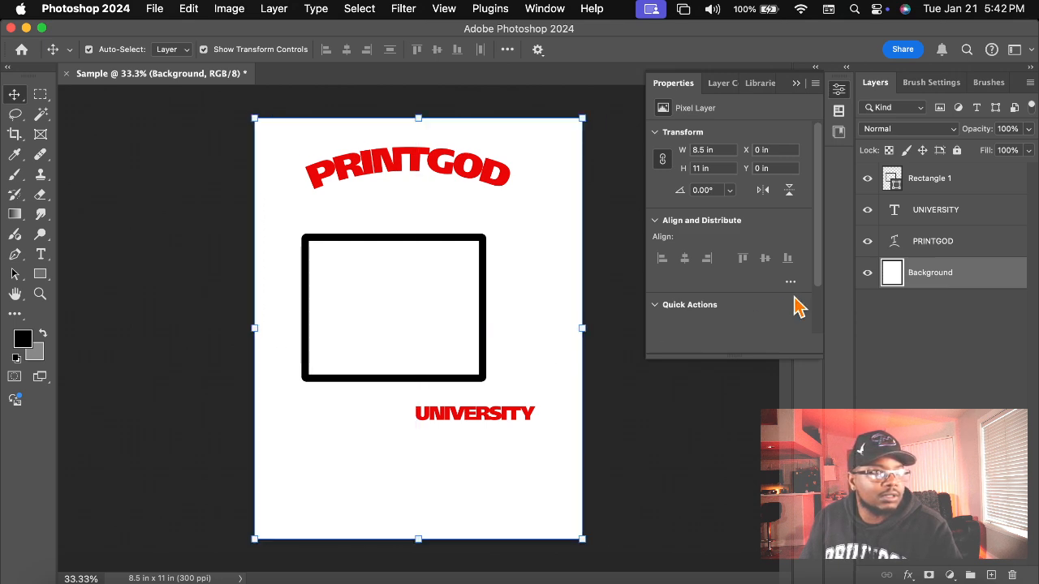
left_click(956, 150)
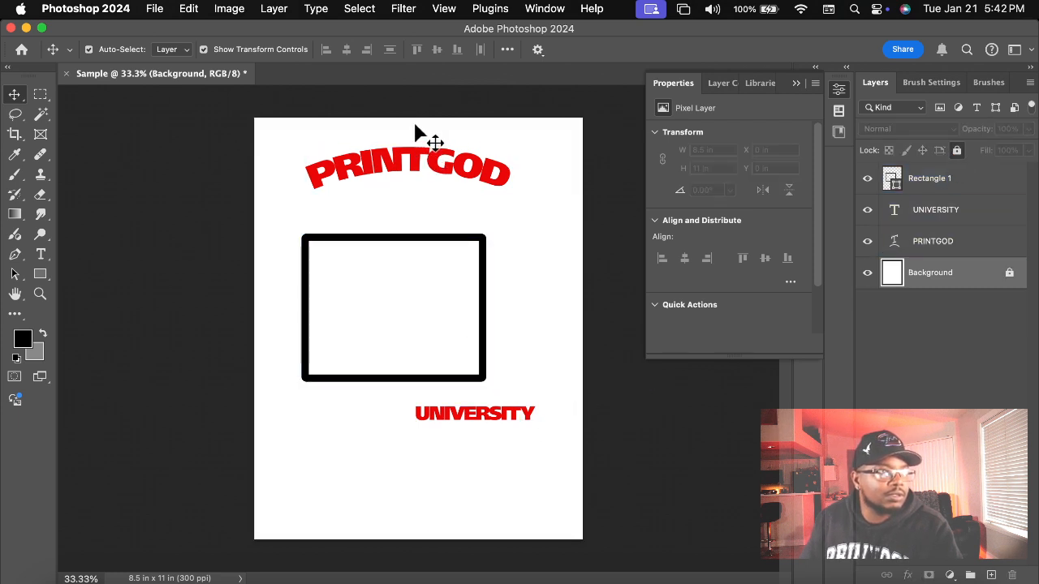
Arrange the PRINTGOD text above the black frame and the UNIVERSITY text below it, roughly centered on the page
left_click(411, 169)
left_click(446, 325)
left_click_drag(430, 254, 452, 249)
left_click_drag(433, 170, 445, 194)
left_click_drag(494, 424, 431, 411)
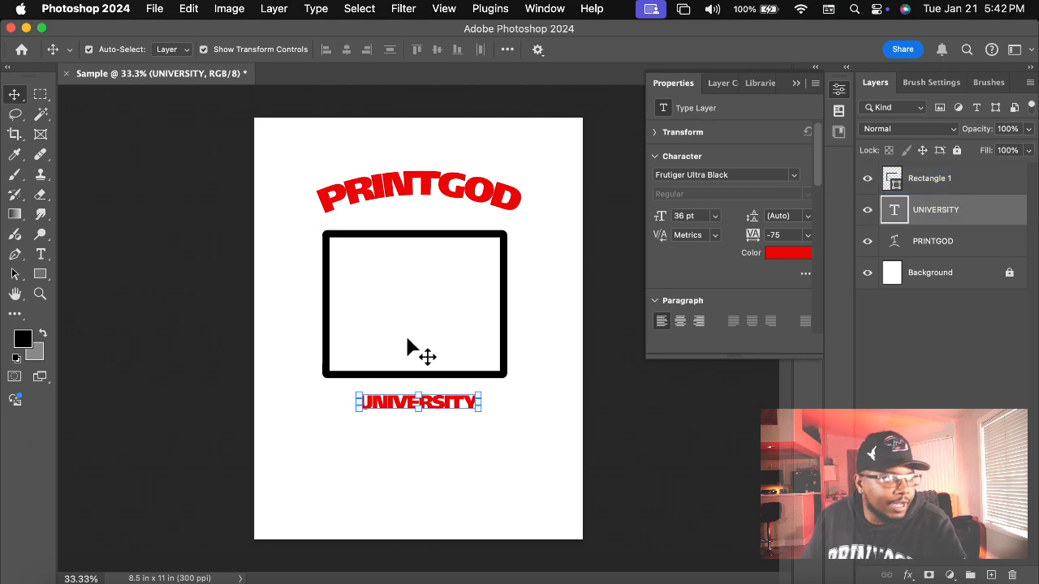
Hide and show the Rectangle 1, UNIVERSITY, PRINTGOD and Background layers one after another
left_click(868, 179)
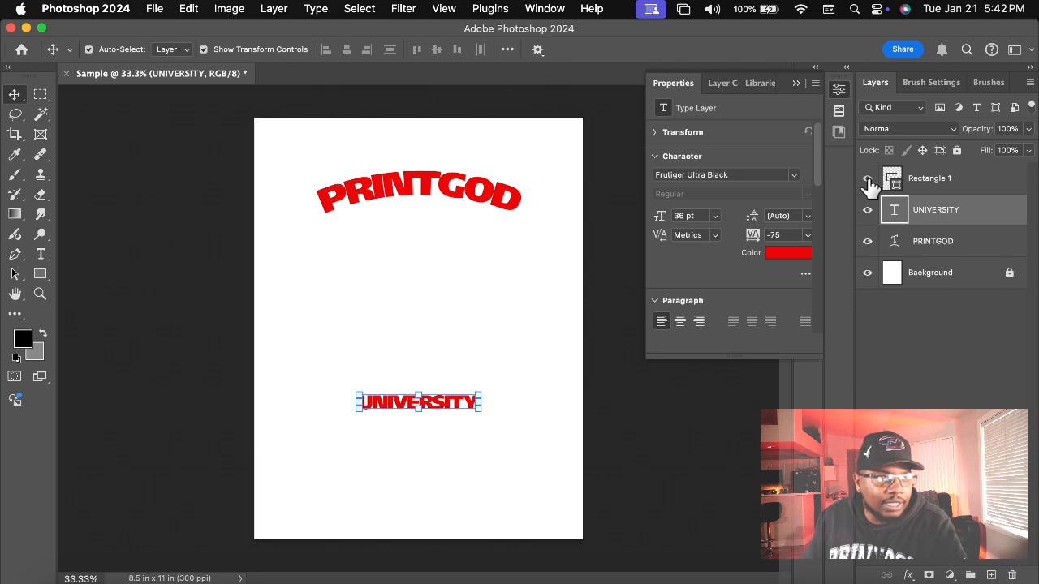
left_click(867, 180)
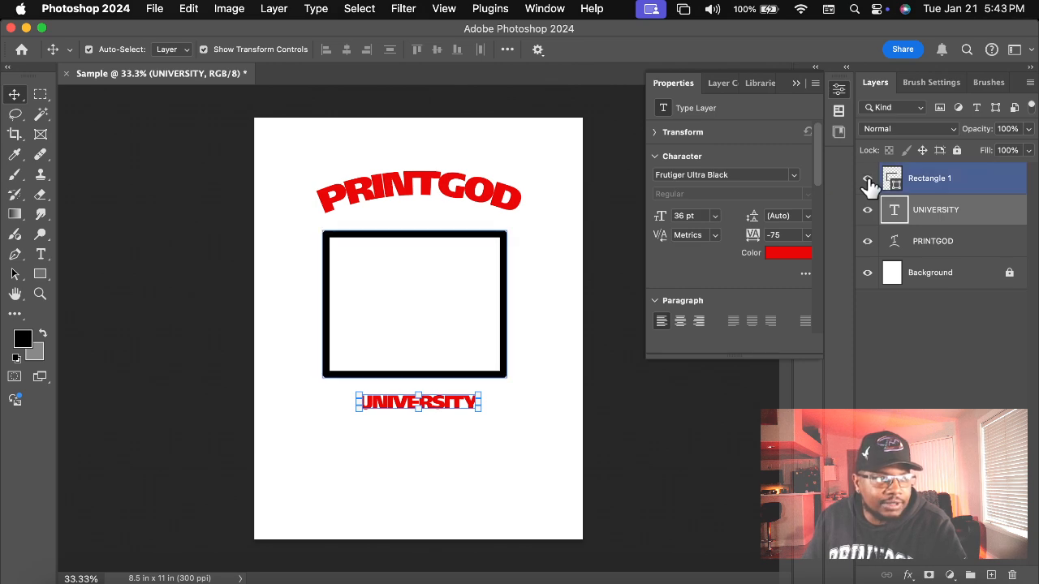
left_click(868, 180)
left_click(868, 179)
left_click(868, 210)
left_click(868, 210)
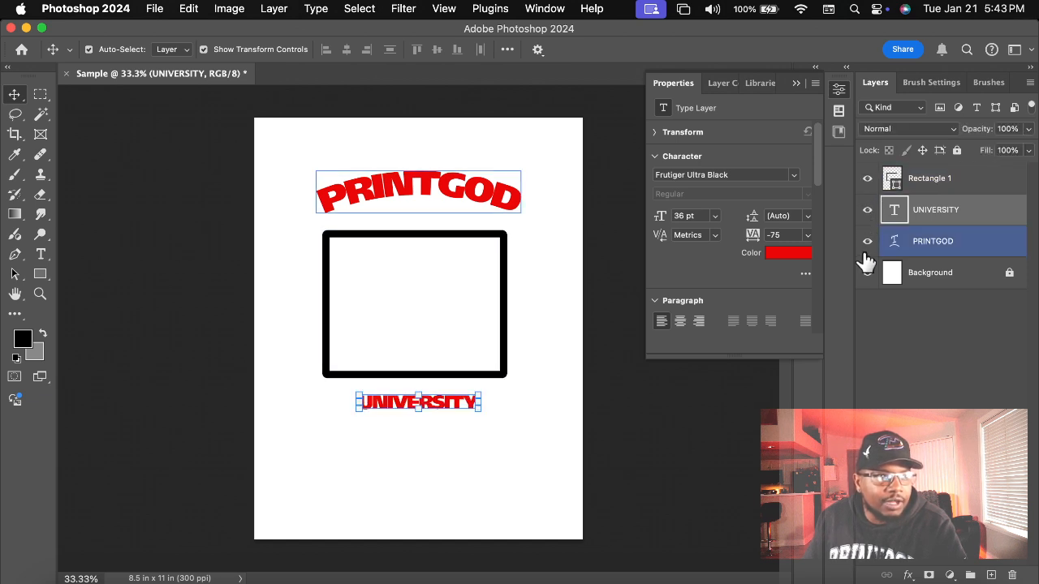
left_click(867, 242)
left_click(867, 242)
left_click(868, 276)
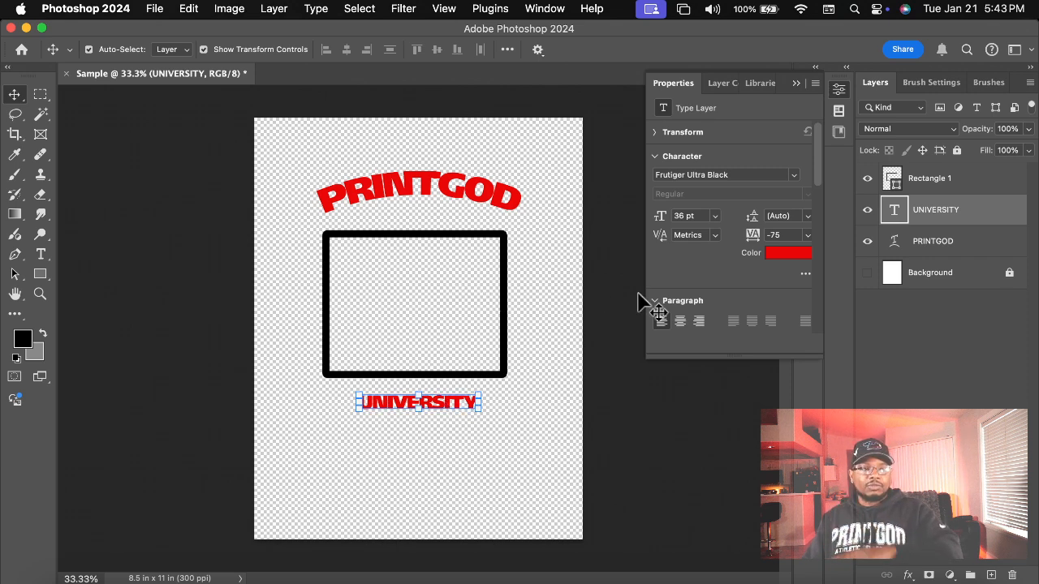
left_click(867, 274)
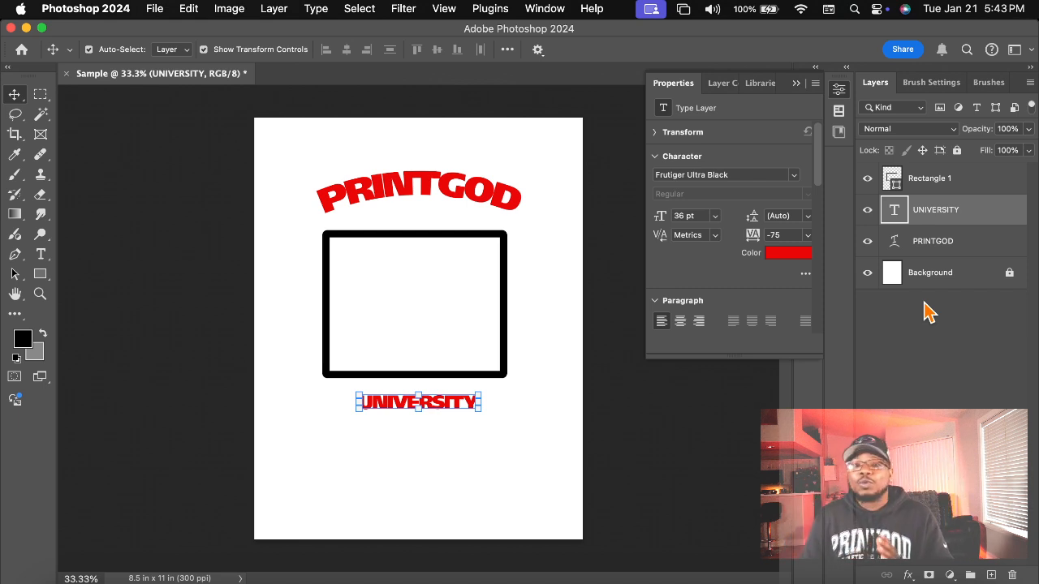
Move the PRINTGOD text up and left with the Background layer hidden, and move it back above the frame with the layer shown
left_click(866, 276)
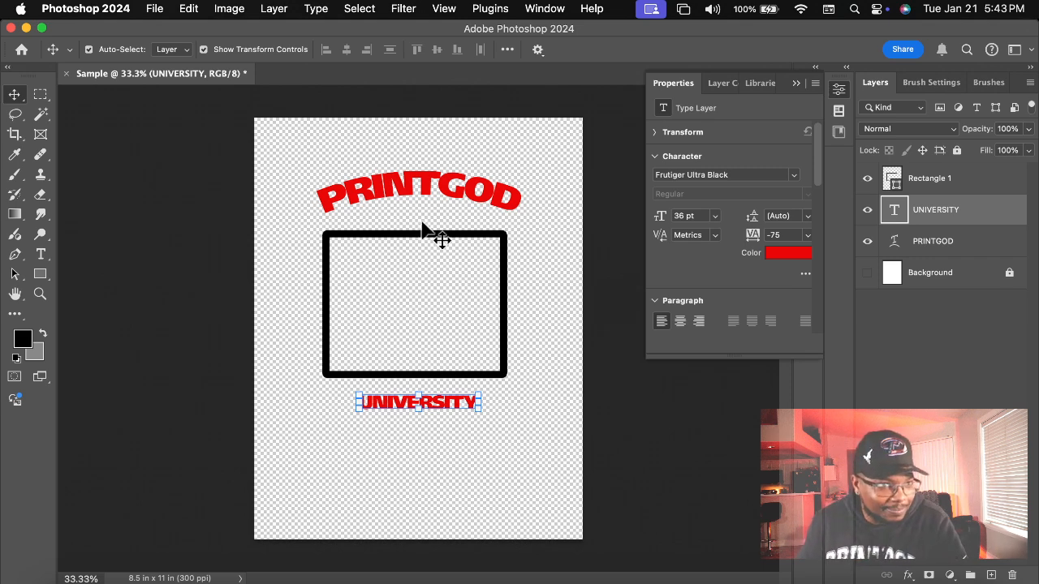
left_click_drag(462, 204, 434, 176)
left_click(930, 185)
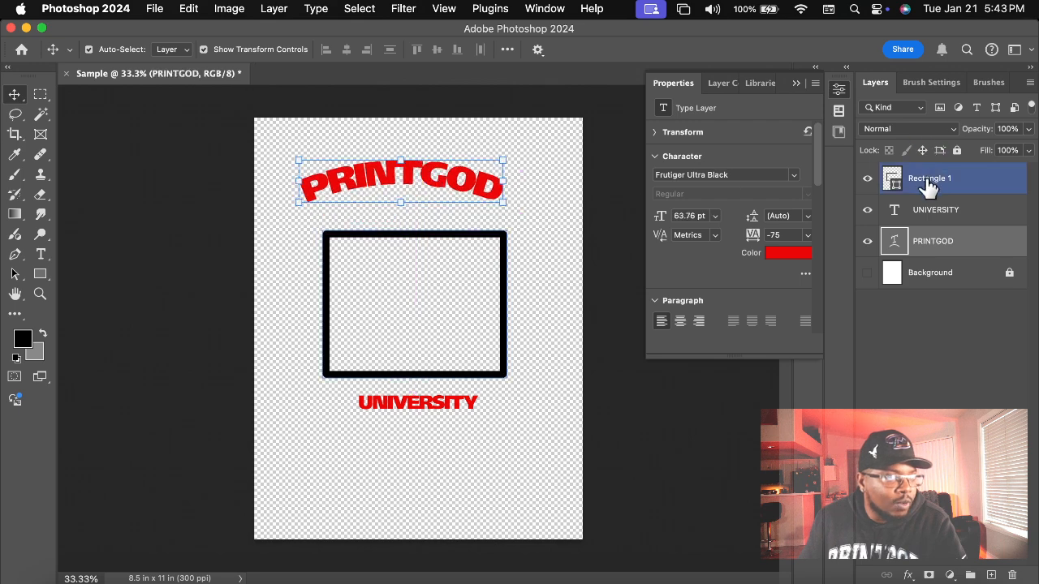
left_click(868, 276)
left_click_drag(475, 187, 491, 205)
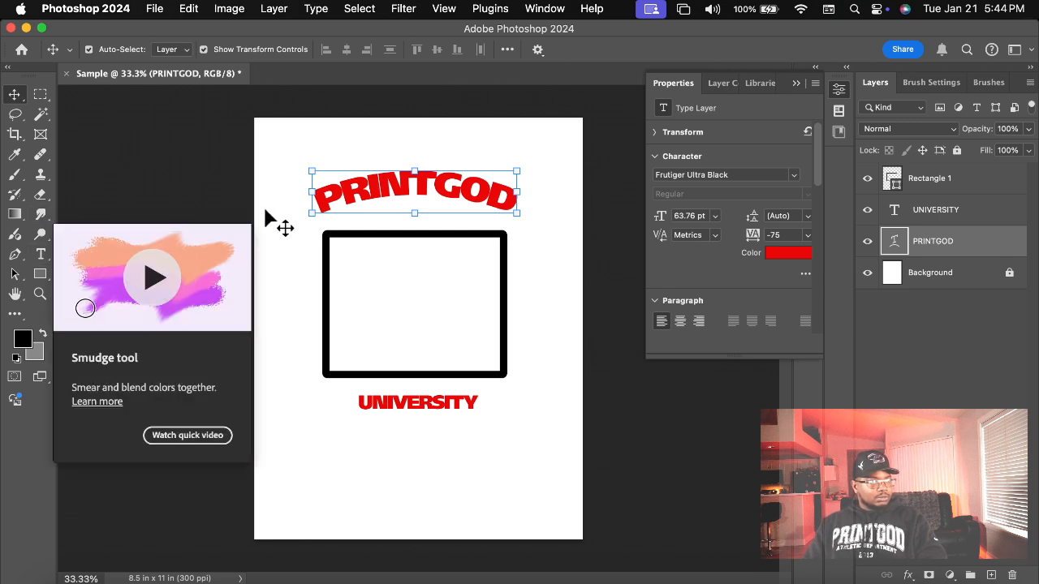
Scale the black frame down to about 92.31% and delete it
left_click(326, 235)
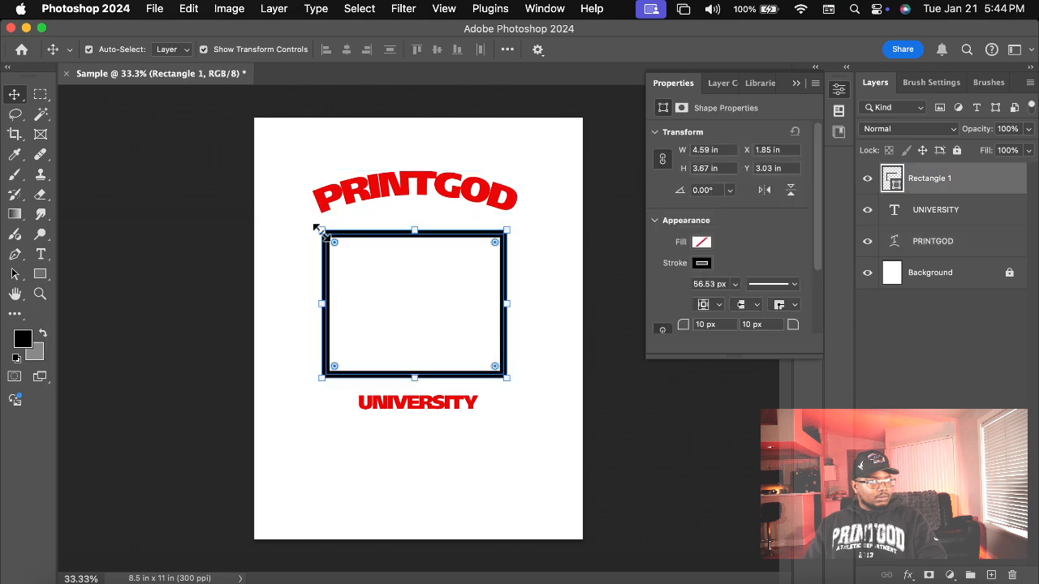
key("super+t")
left_click_drag(322, 230, 337, 242)
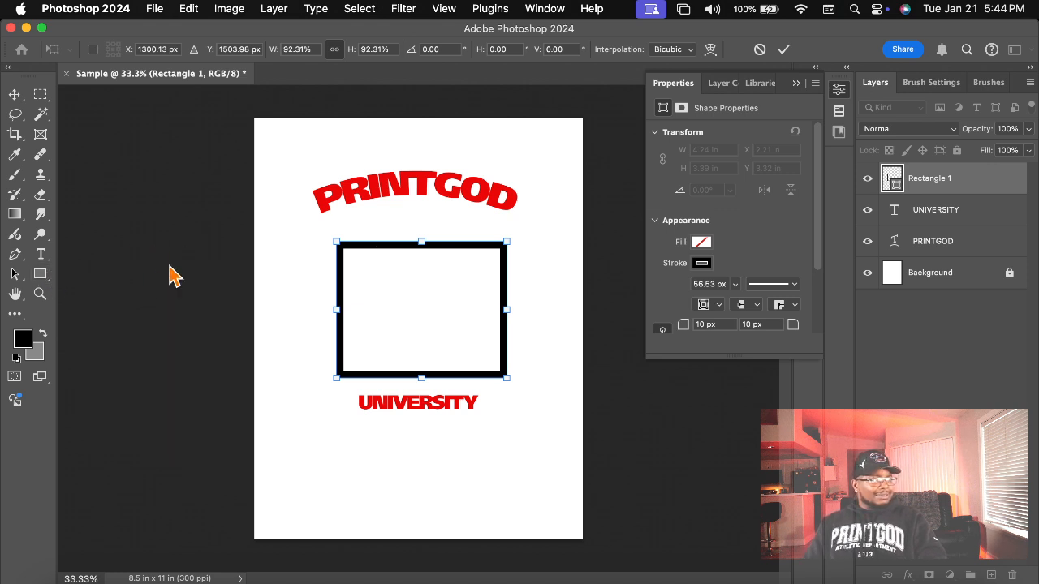
key("Return")
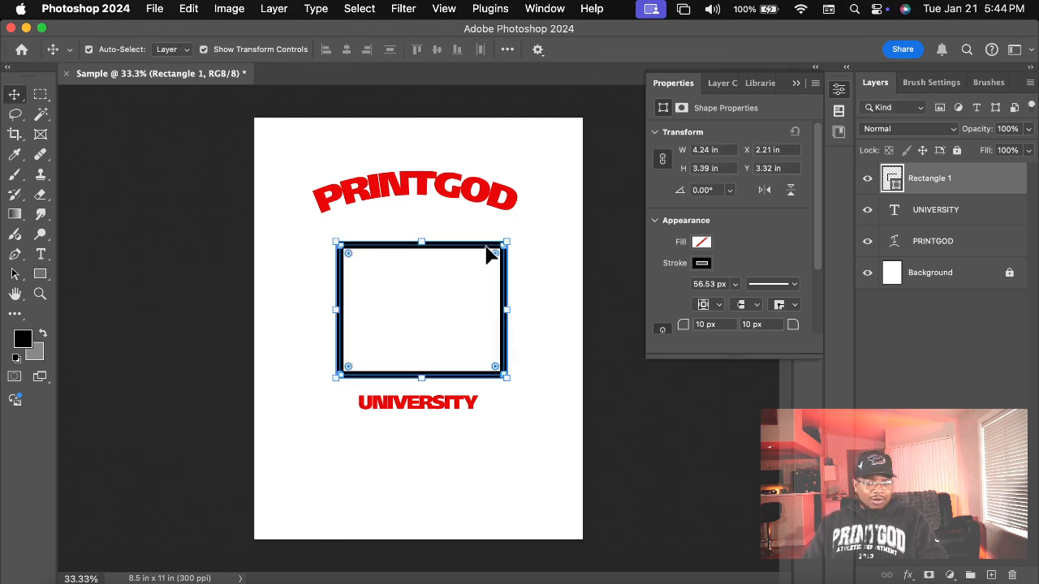
key("BackSpace")
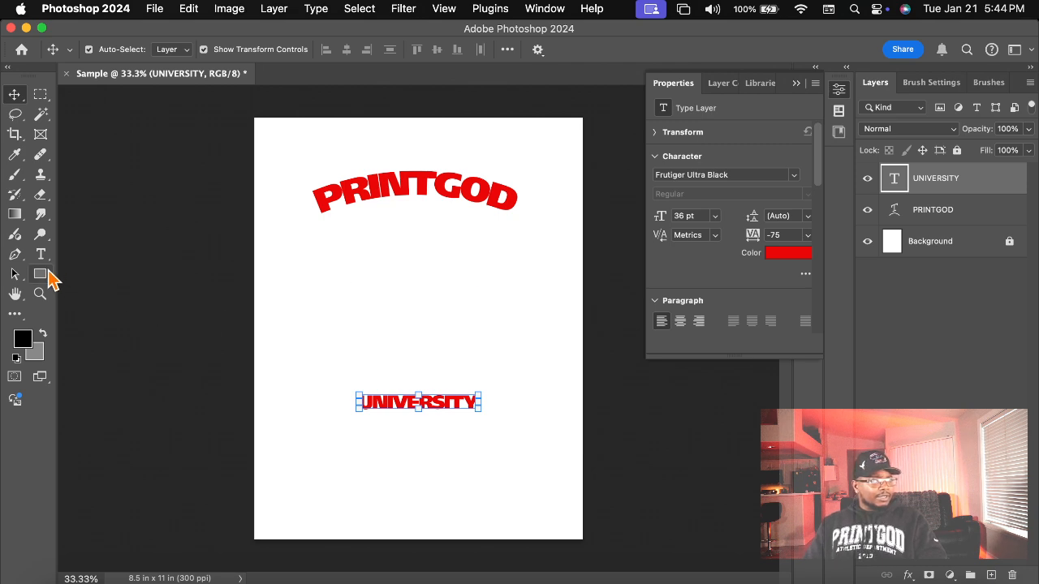
Draw a black five-pointed star about 4.21 x 3.67 in with the Polygon tool and move it below the PRINTGOD text
left_click(47, 274)
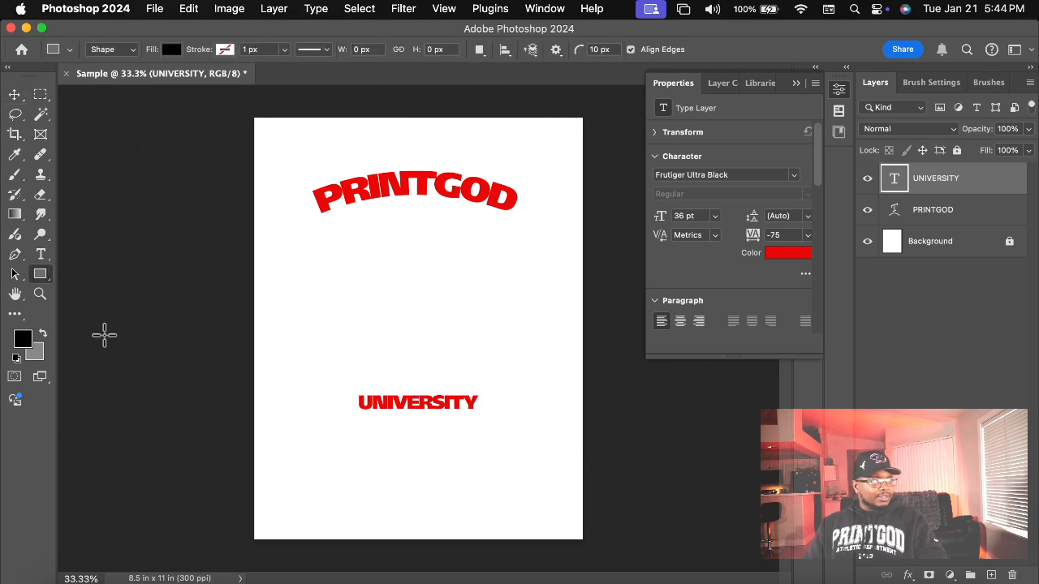
right_click(42, 276)
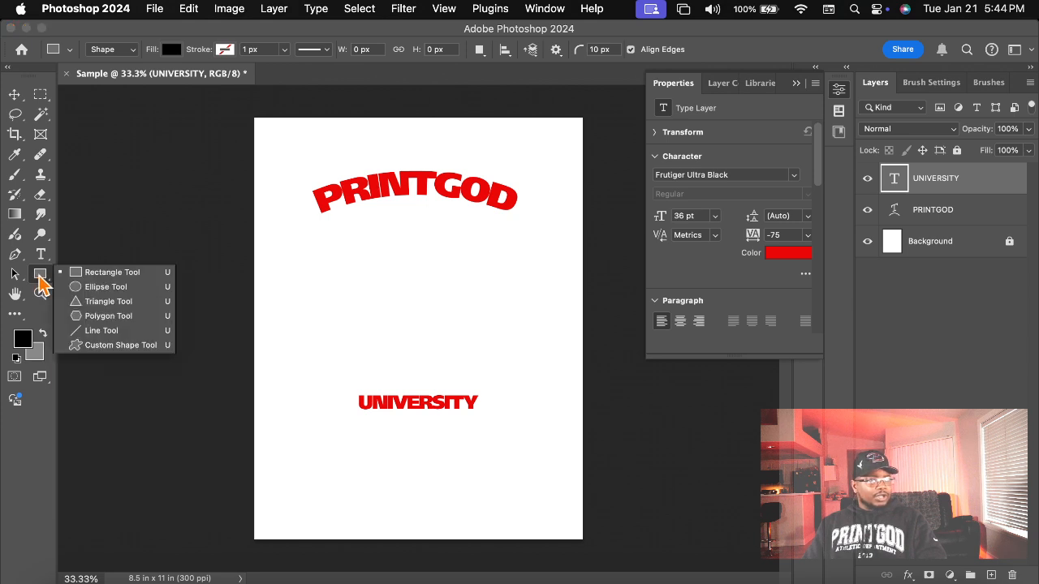
left_click(97, 318)
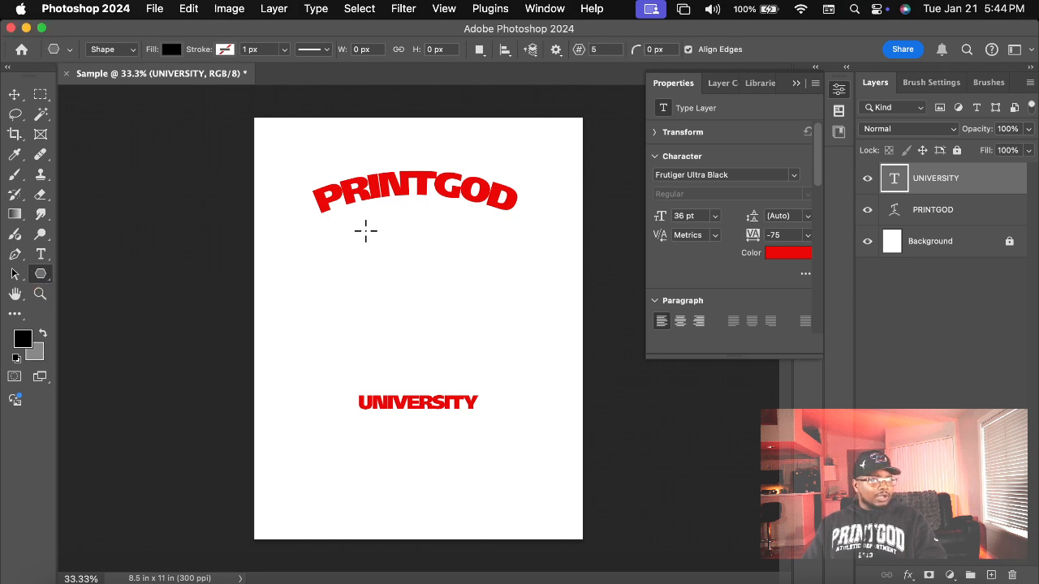
left_click_drag(360, 231, 522, 368)
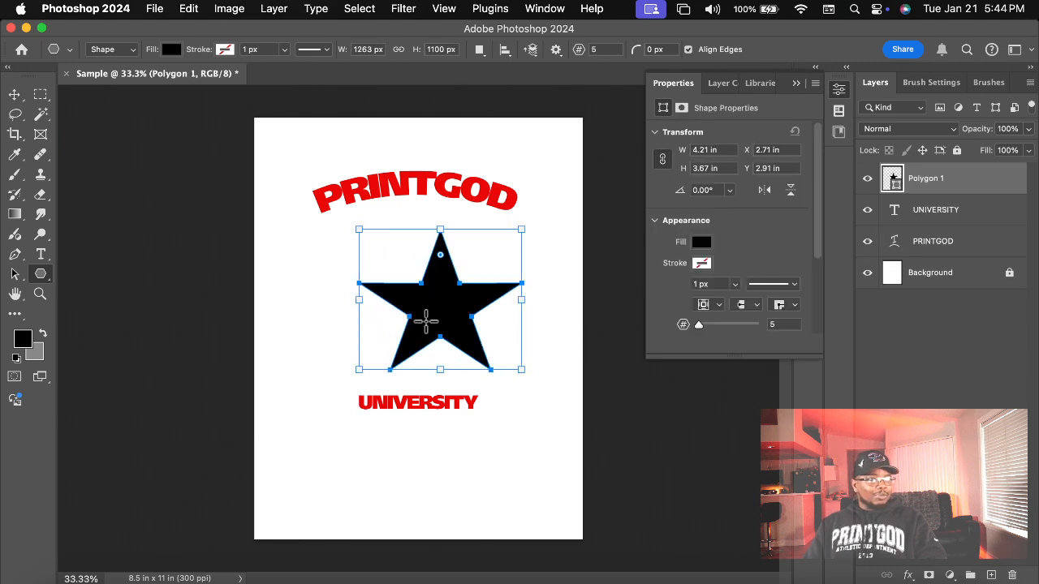
left_click(12, 98)
left_click_drag(438, 309, 413, 293)
Move the UNIVERSITY text up closer to the star and replace its wording with "ALL"
left_click_drag(430, 404, 426, 390)
double_click(426, 390)
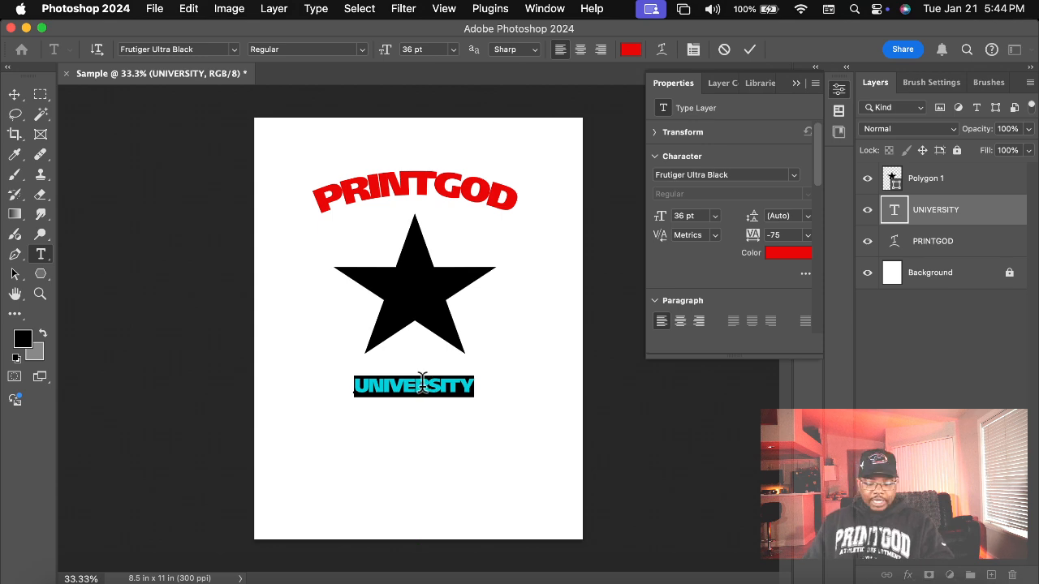
type("ALL")
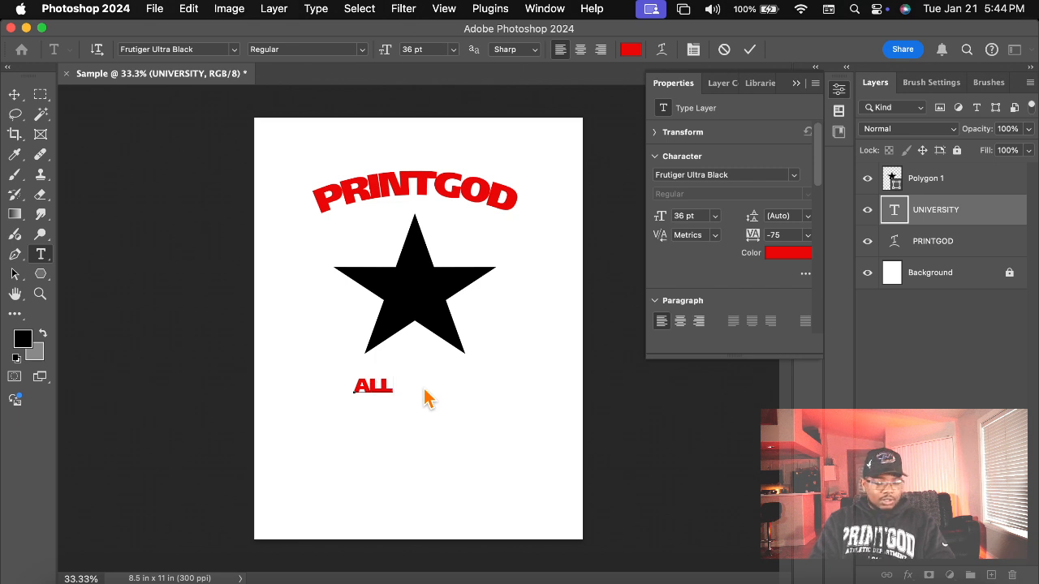
left_click(15, 95)
left_click(514, 423)
Move the ALL text up and left to sit beside the star's left side, and deselect it
left_click_drag(384, 393, 341, 348)
left_click(413, 430)
left_click_drag(386, 391, 341, 315)
left_click(499, 429)
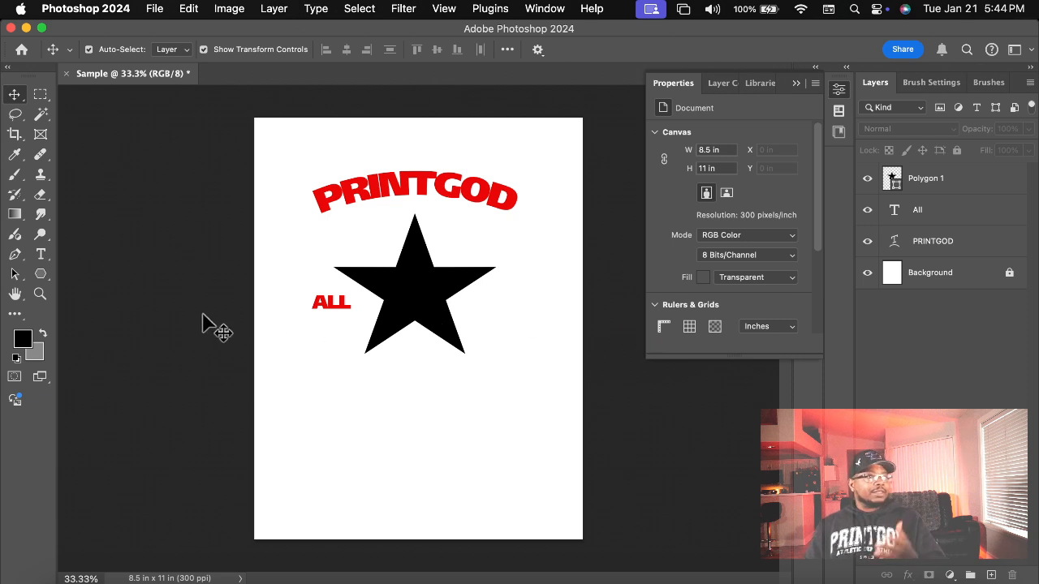
left_click(40, 276)
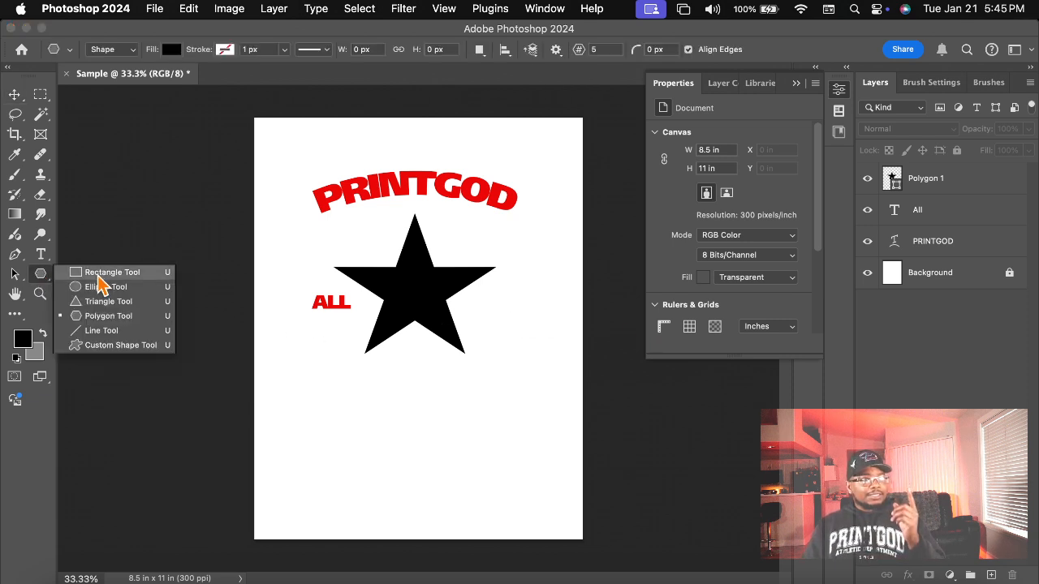
left_click(137, 231)
left_click(136, 231)
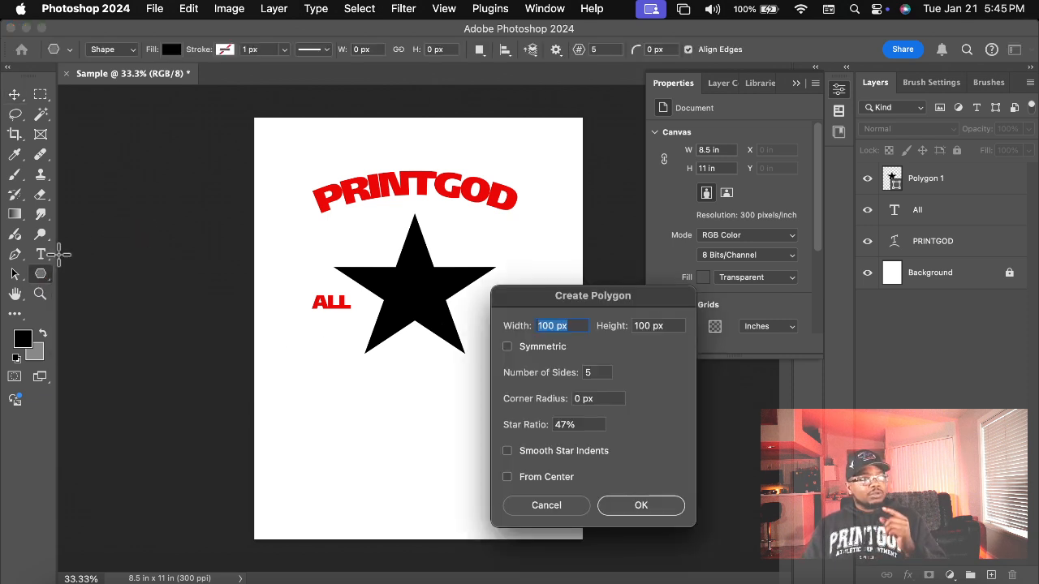
left_click(546, 506)
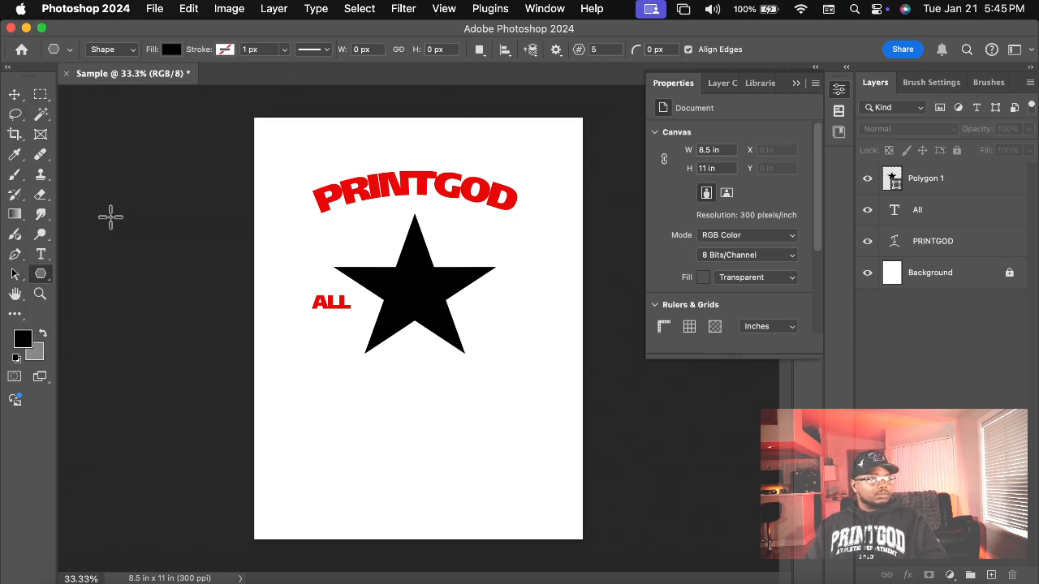
Add the red text "STARS" in 36 pt Frutiger Ultra Black beside the star's right side, opposite ALL, and deselect it
left_click(41, 255)
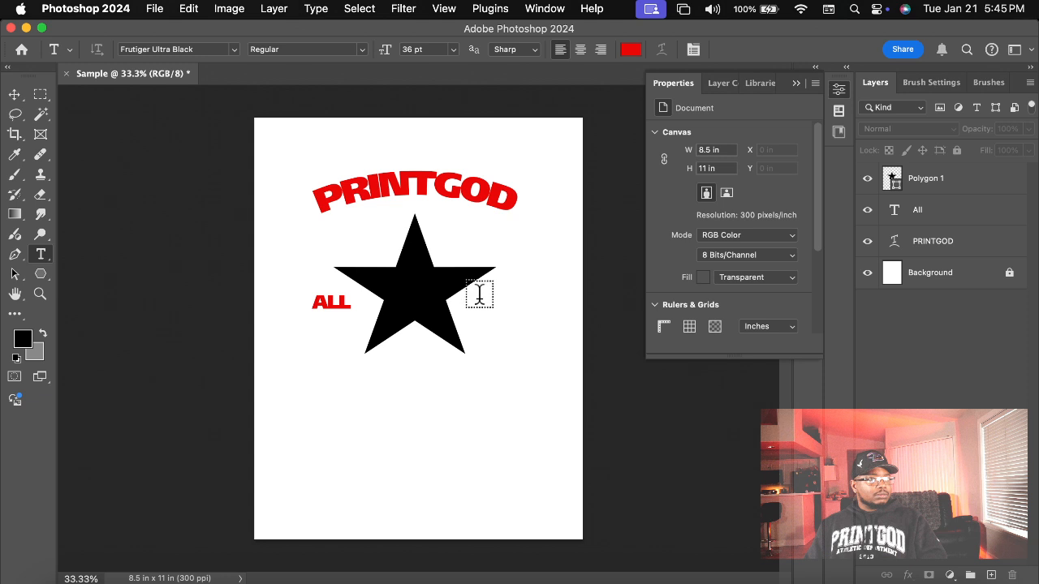
left_click(503, 309)
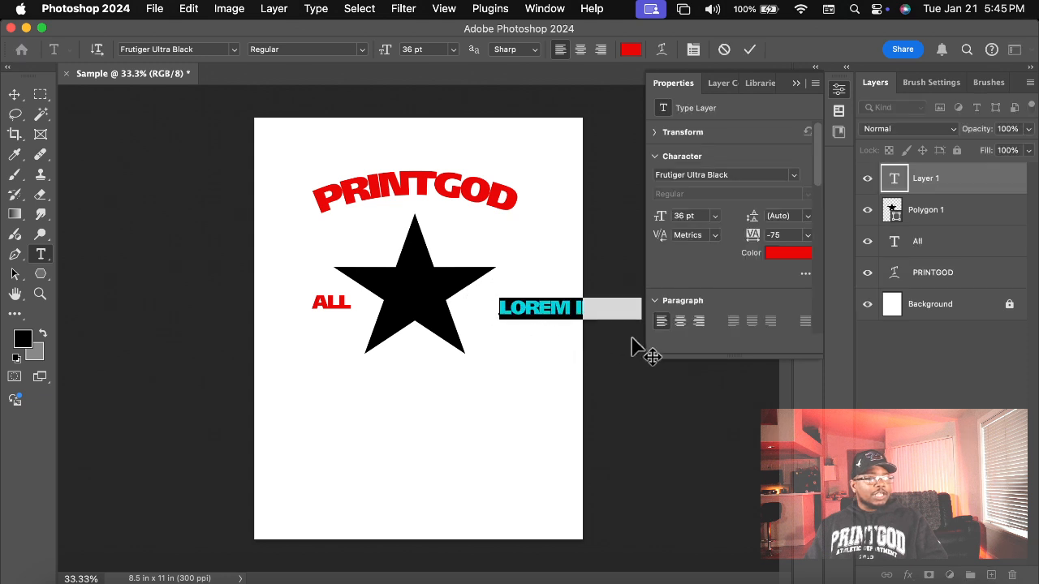
type("ST")
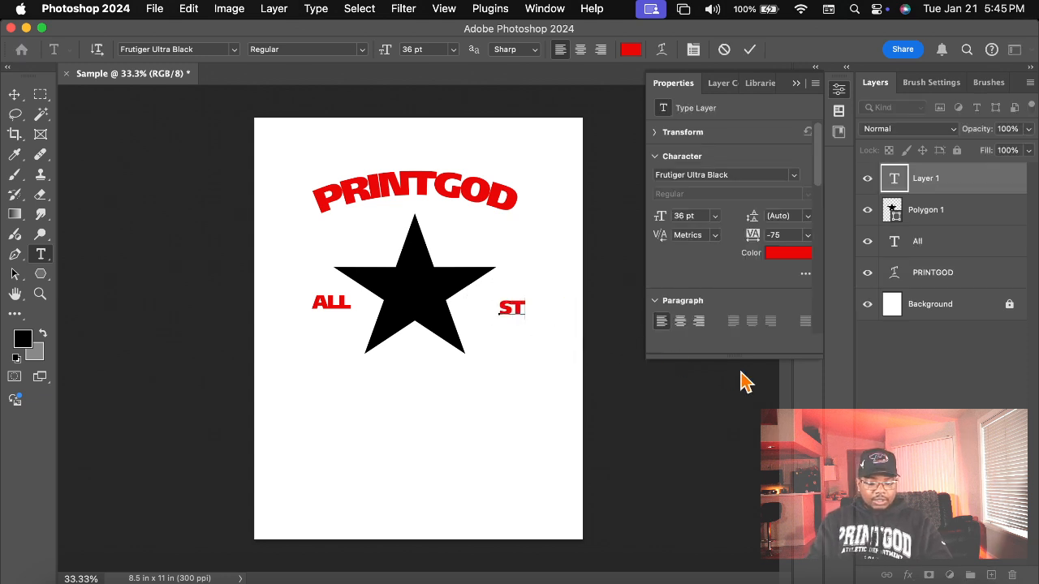
type("ARS")
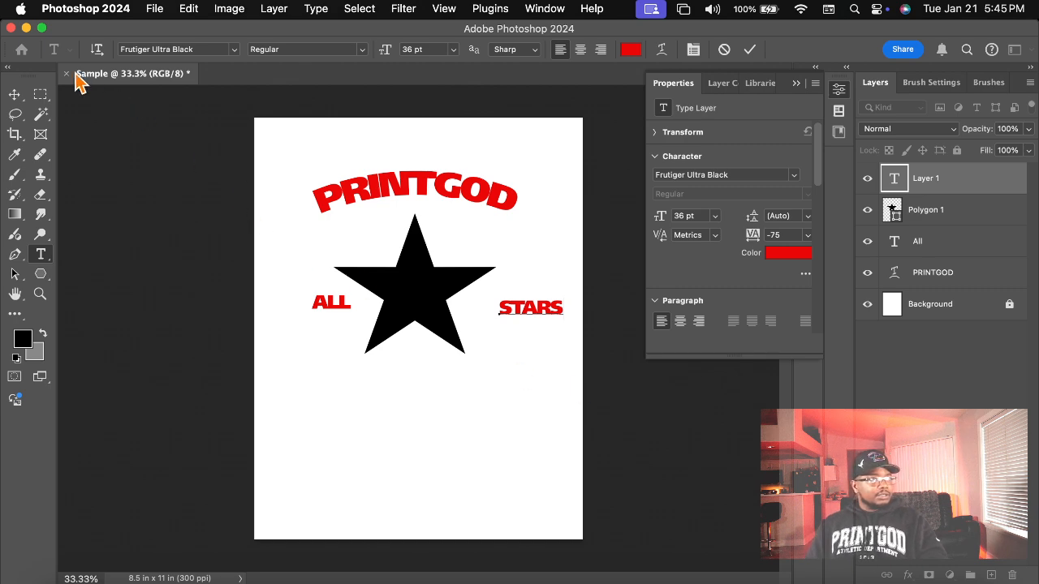
left_click(14, 97)
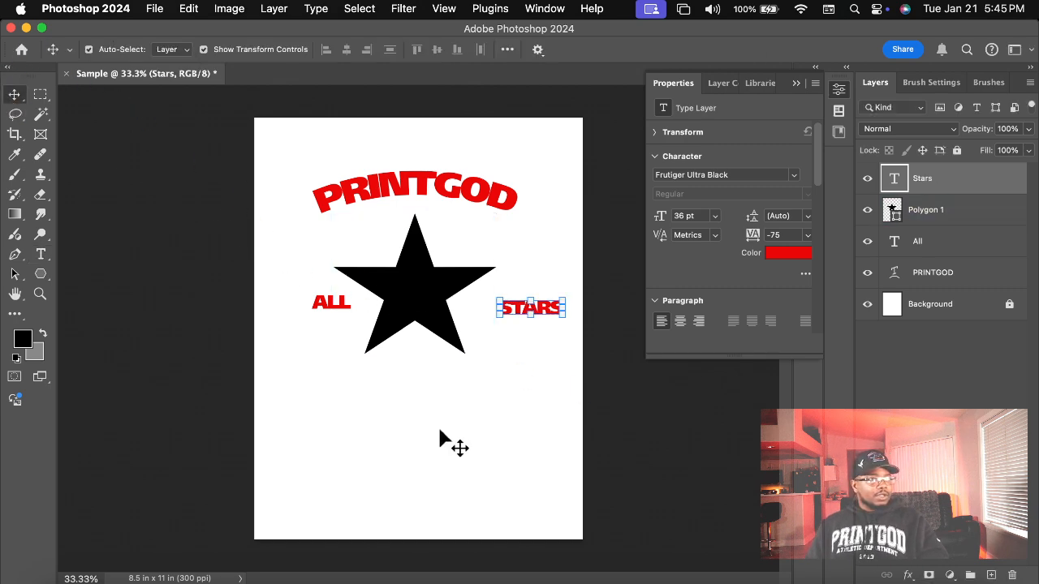
left_click(349, 337)
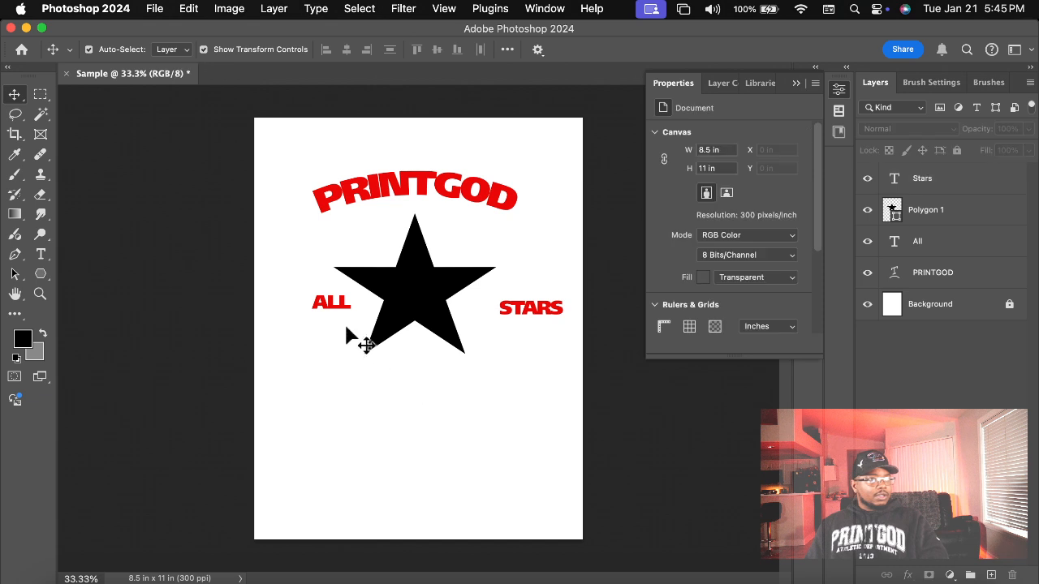
Move the STARS text left until it is level with ALL, and align the two texts by their vertical centers
left_click(533, 314)
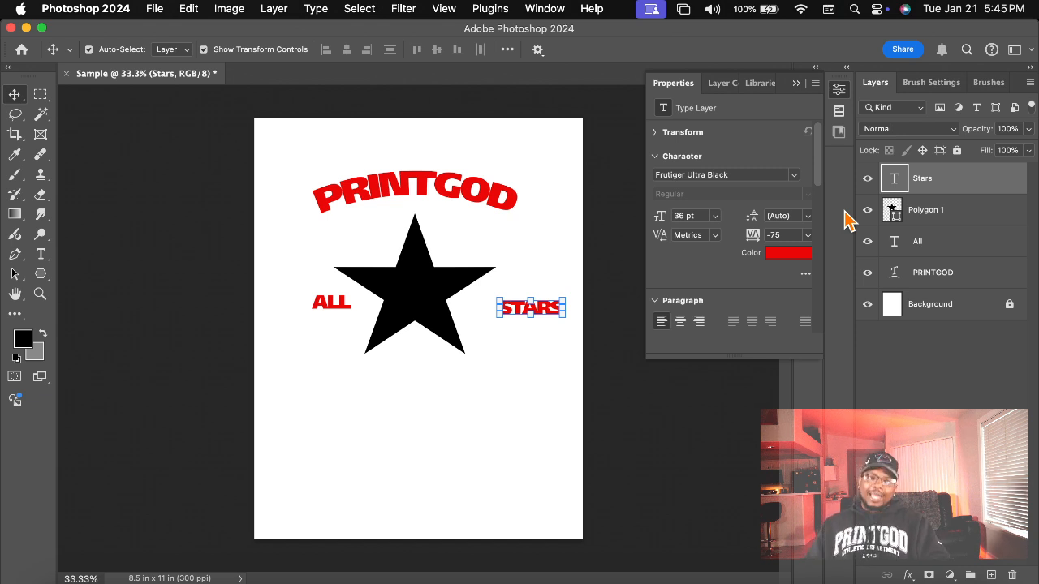
left_click(518, 336)
left_click_drag(530, 312, 512, 311)
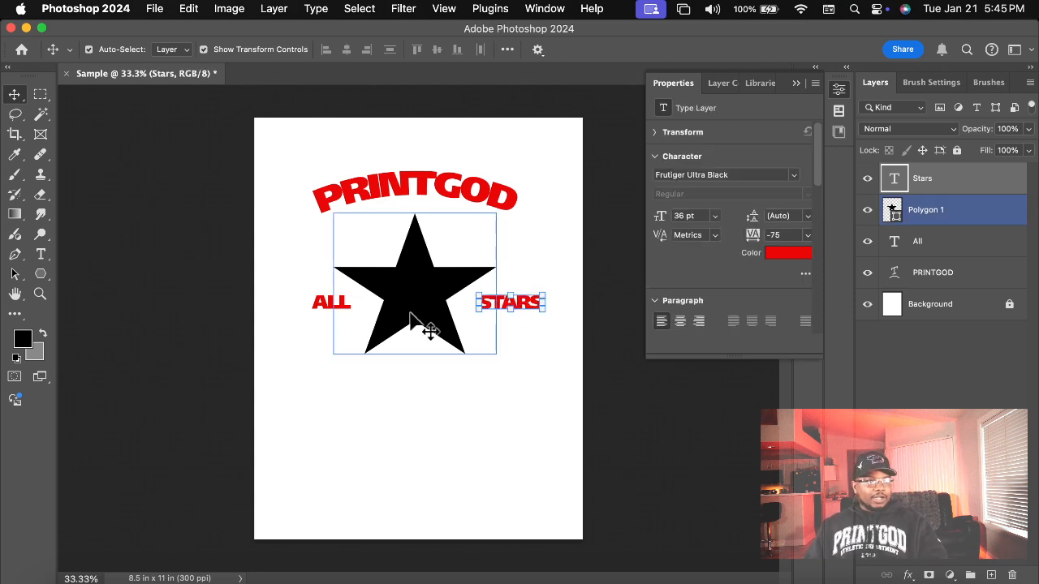
left_click(317, 304, "shift")
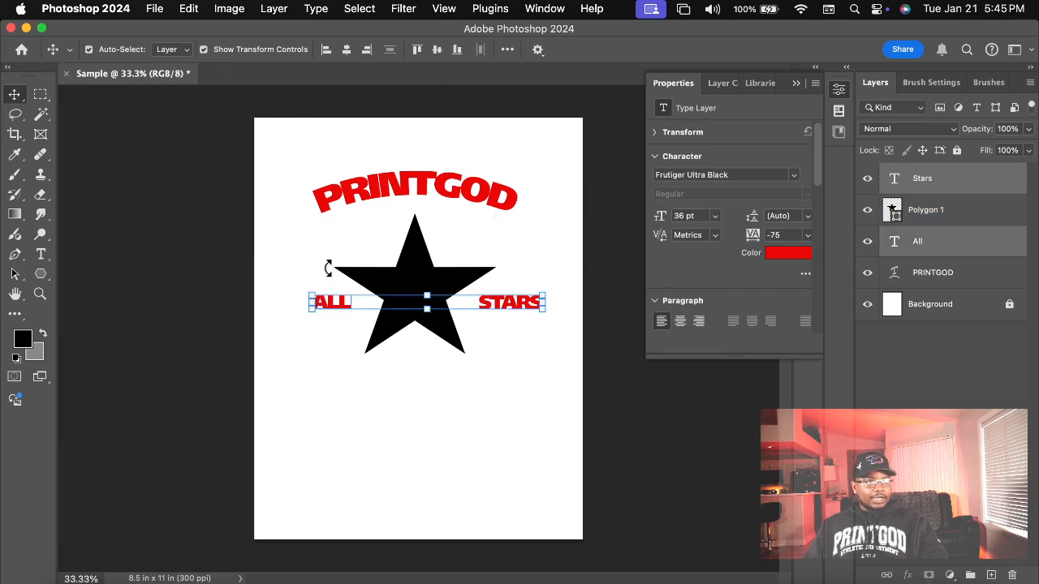
left_click(435, 54)
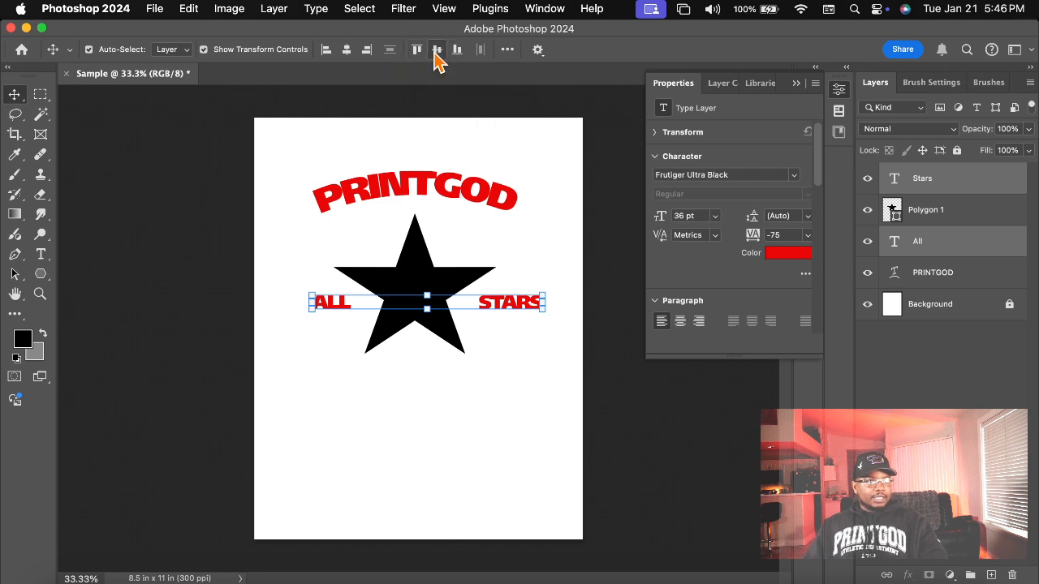
Try aligning the ALL and STARS texts by their horizontal centers, and undo it
left_click(347, 50)
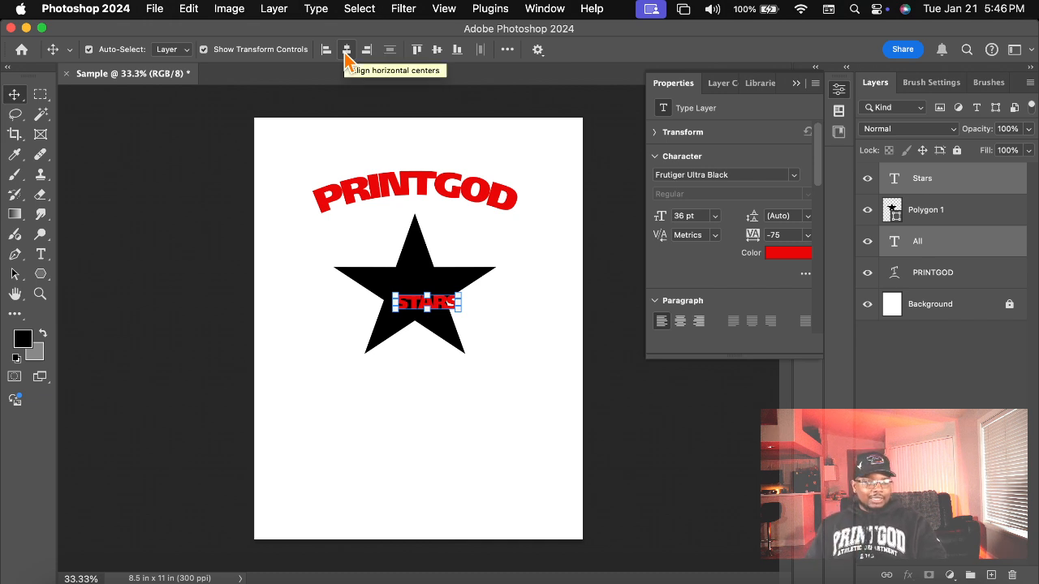
key("super+z")
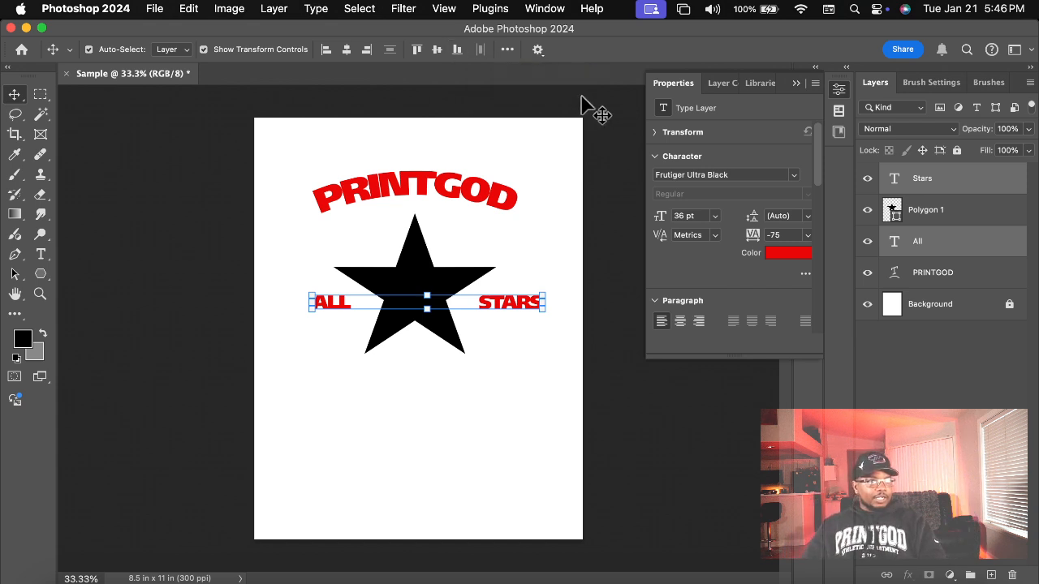
Nudge the ALL and STARS texts together slightly to the left across the star
key("Left")
key("Left")
key("Left")
key("Left")
key("Left")
key("Left")
key("Left")
key("Left")
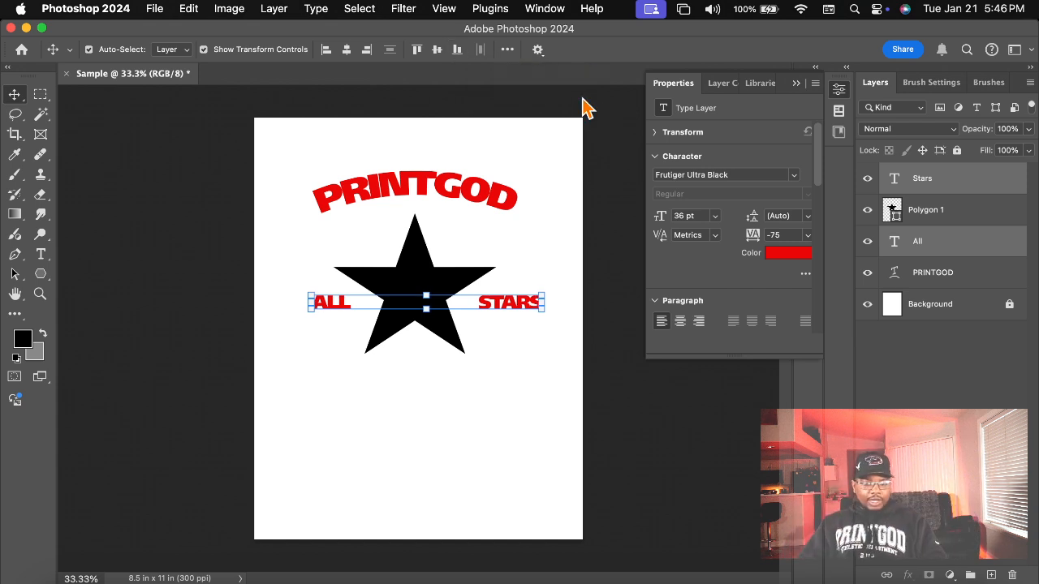
key("Left")
key("Left")
key("Left")
key("Left")
key("Left")
key("Left")
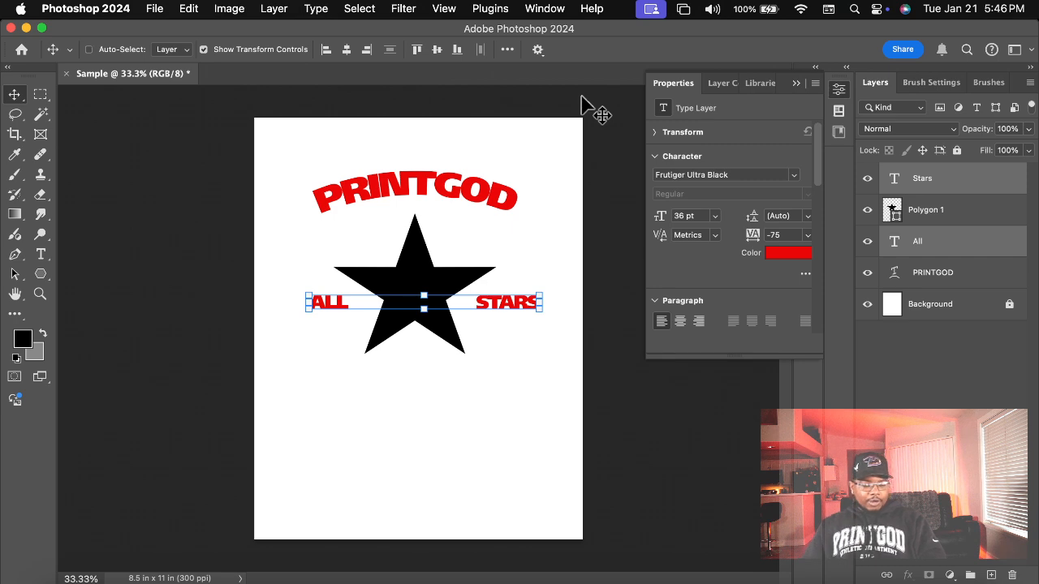
Scale the ALL and STARS texts down together to 30.5 pt and deselect them
key("super+t")
left_click_drag(420, 291, 418, 290)
key("Return")
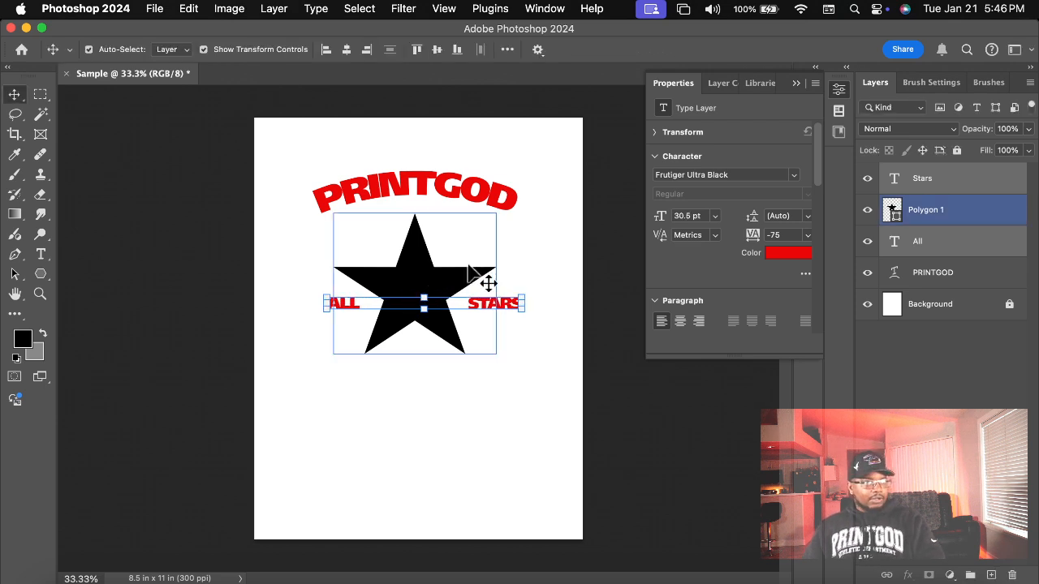
left_click(478, 357)
Try rotating the black star by about -8.33 degrees, and take the rotation back
left_click(438, 325)
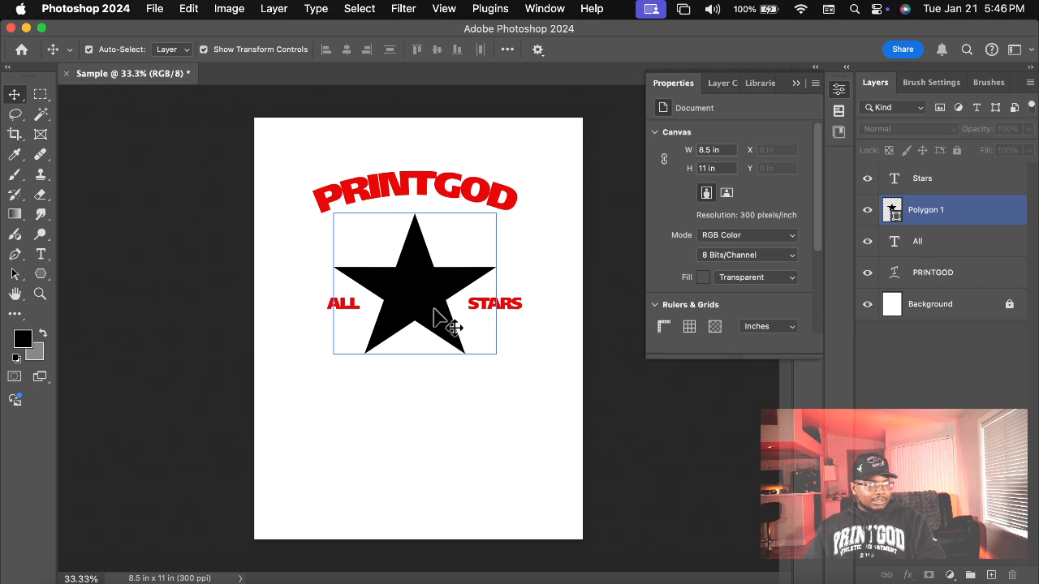
key("super+t")
left_click_drag(435, 170, 415, 168)
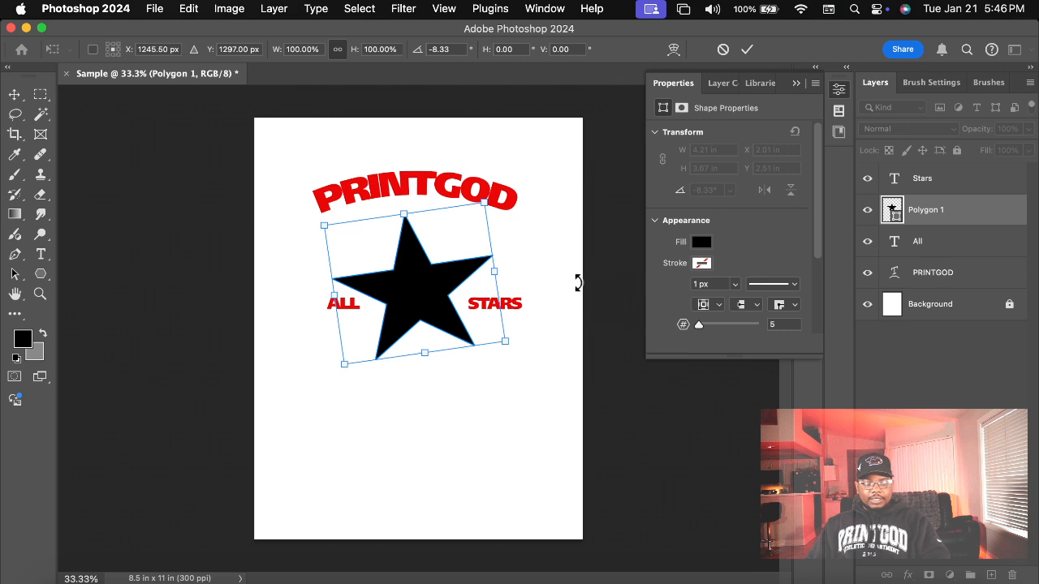
key("Escape")
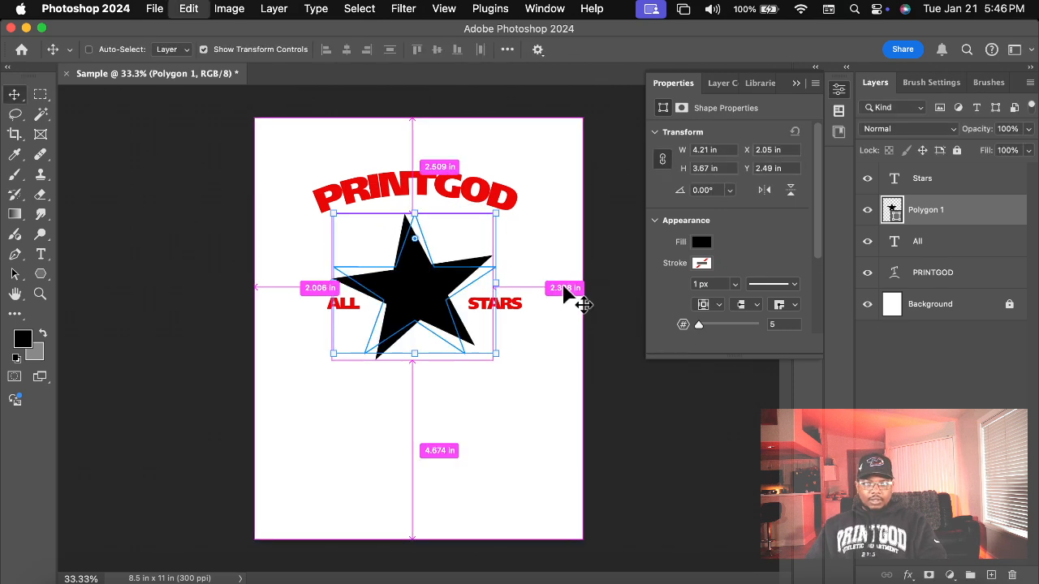
Move the PRINTGOD text slightly down over the star's tip and shift the star to about X 2.02 in, Y 2.42 in
left_click_drag(476, 198, 480, 199)
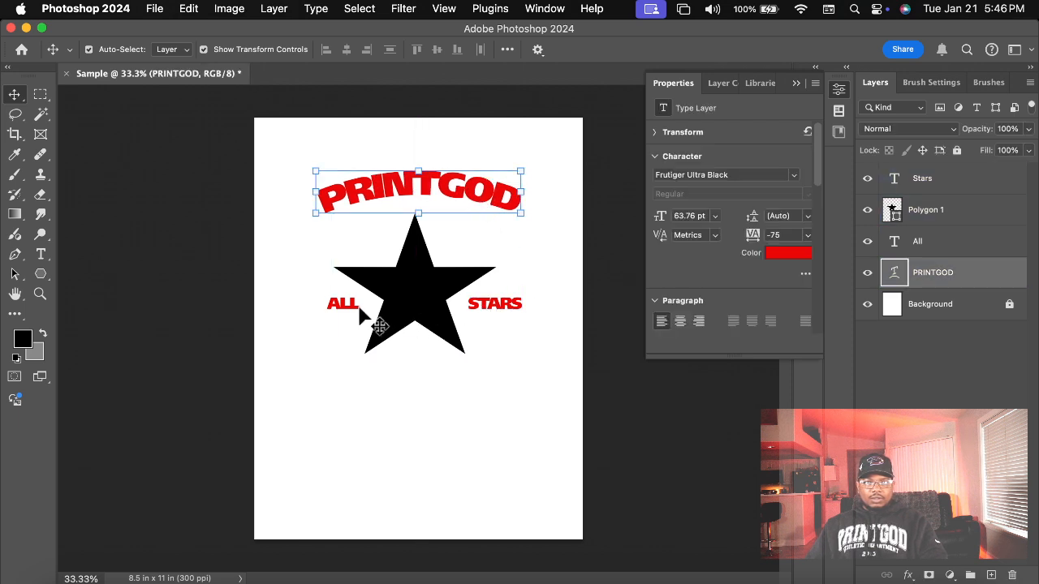
left_click_drag(440, 198, 439, 209)
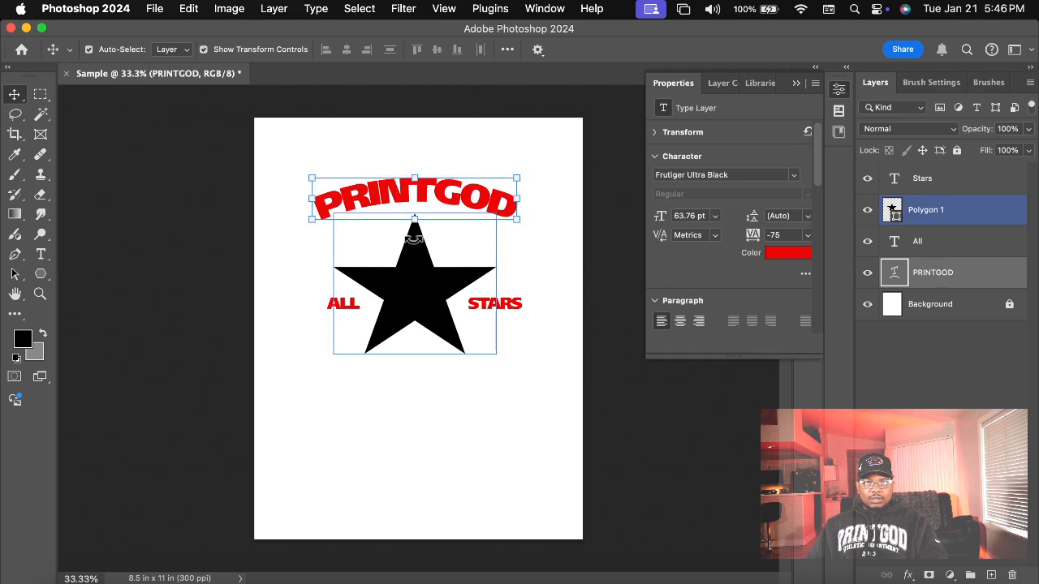
left_click(410, 284)
left_click_drag(410, 278, 407, 276)
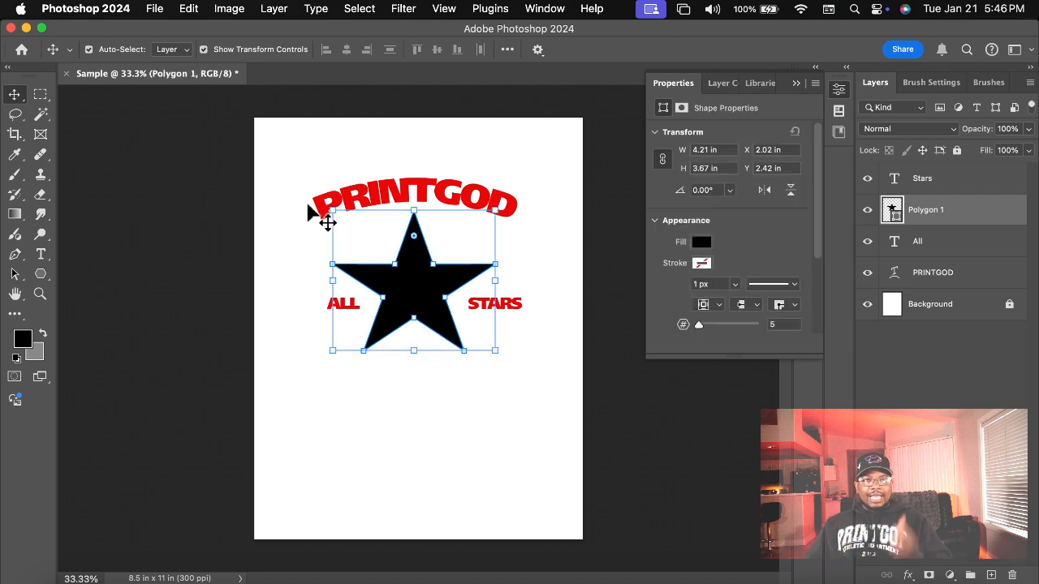
left_click(416, 400)
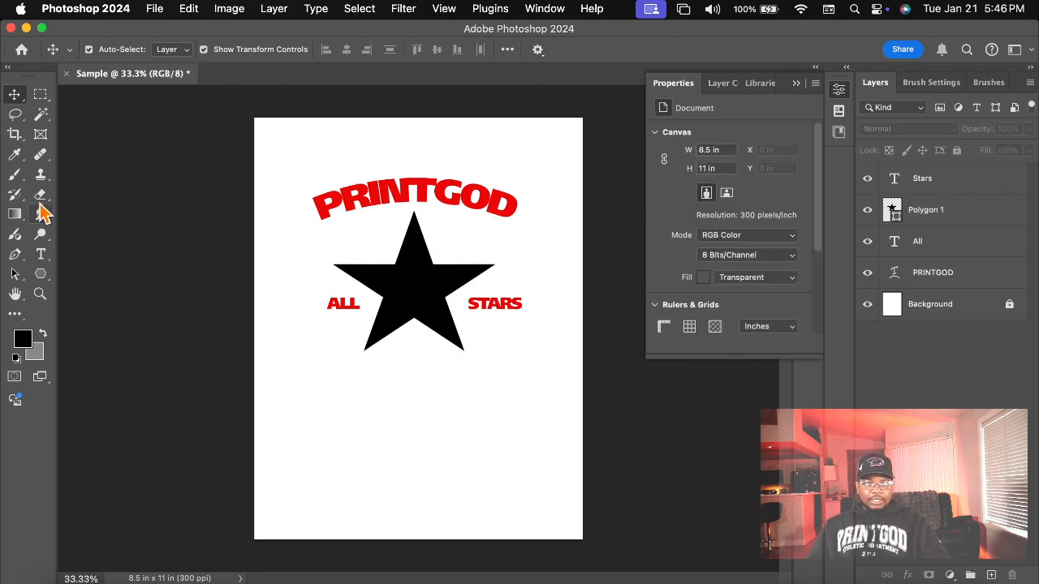
Add the red 36 pt text "2023" below the star and move it left so it is centered under the star
left_click(40, 254)
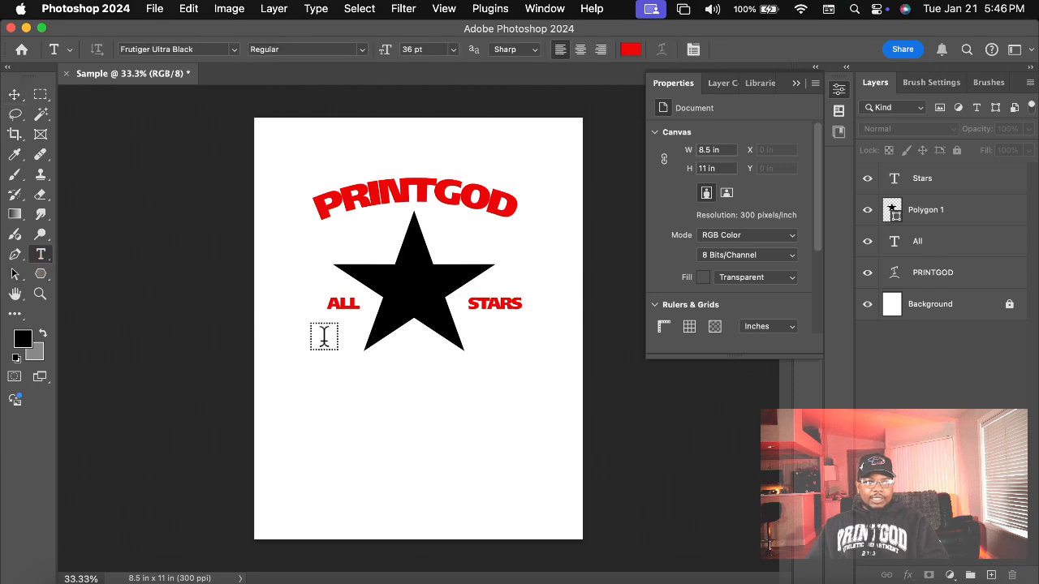
left_click(407, 381)
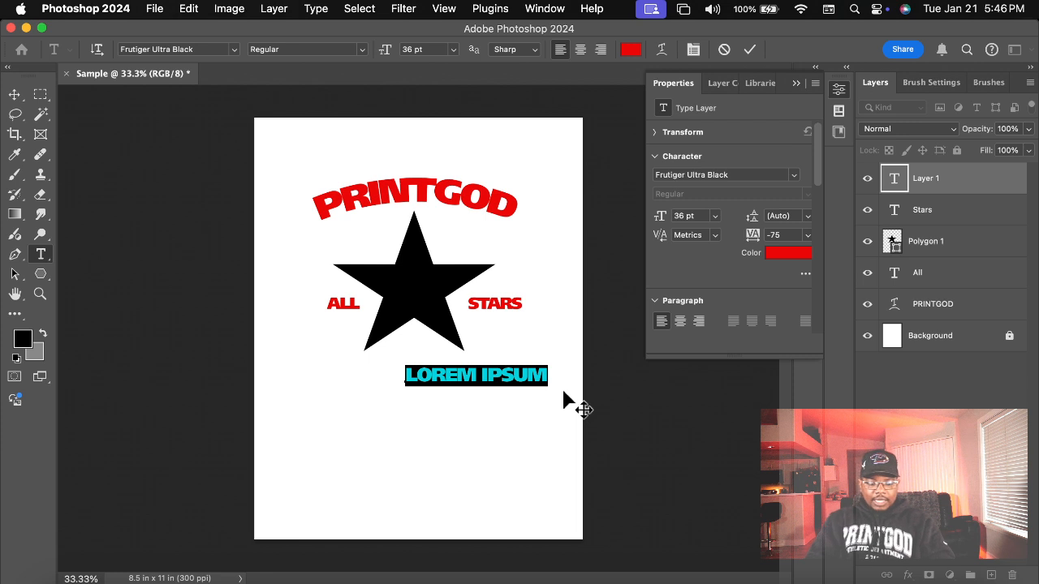
type("20")
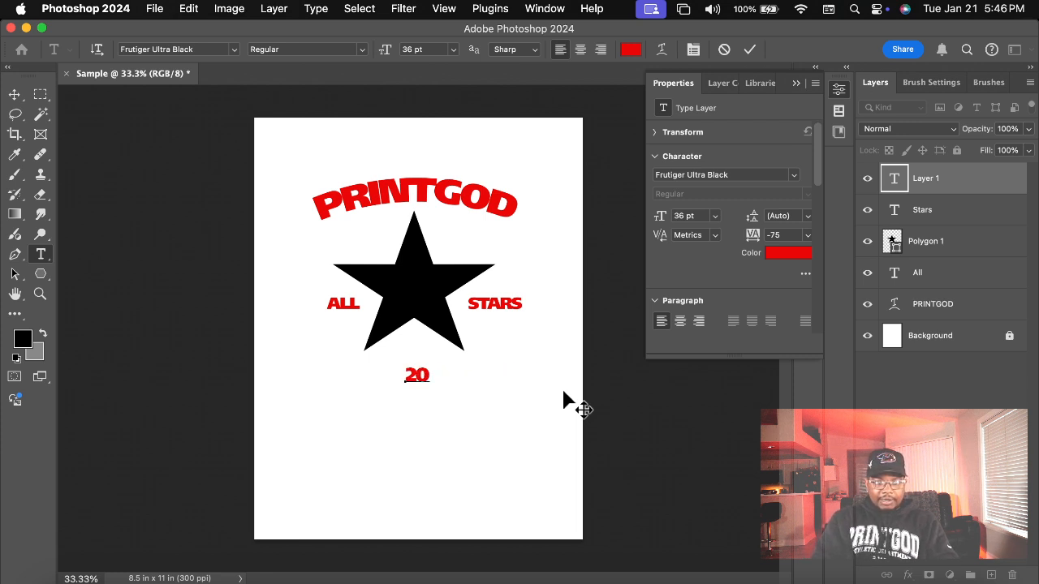
type("23")
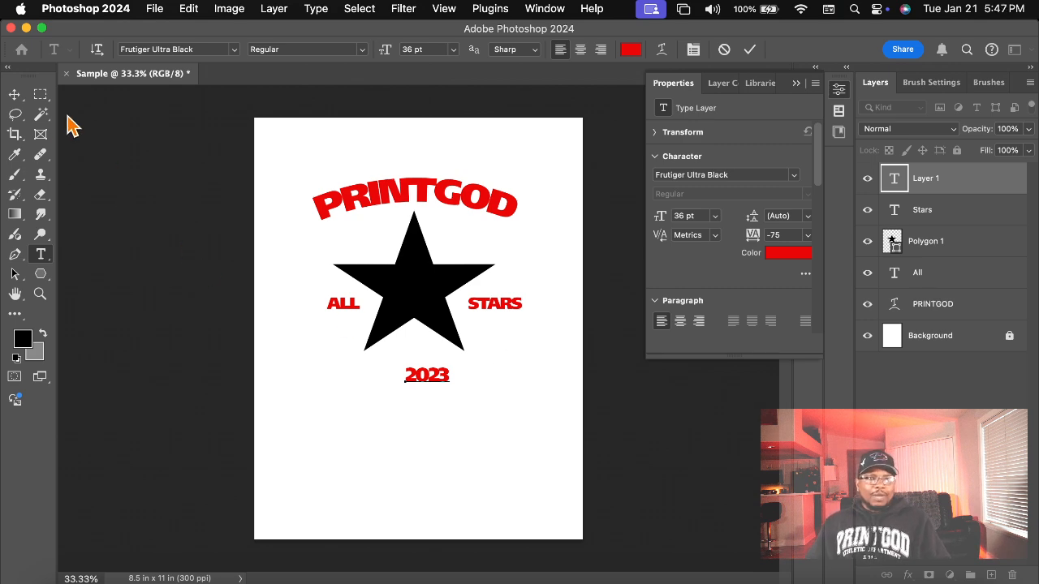
left_click(14, 95)
left_click(425, 432)
left_click_drag(421, 388, 405, 381)
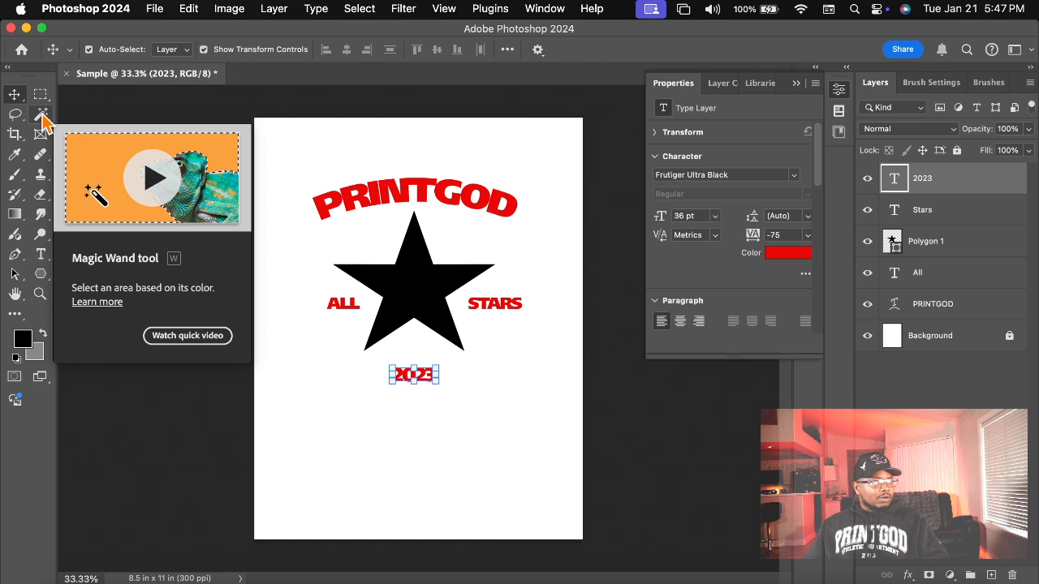
Try painting strokes around the design with the Brush tool reduced to 250 px, undo them, and return to the Move tool
left_click(16, 180)
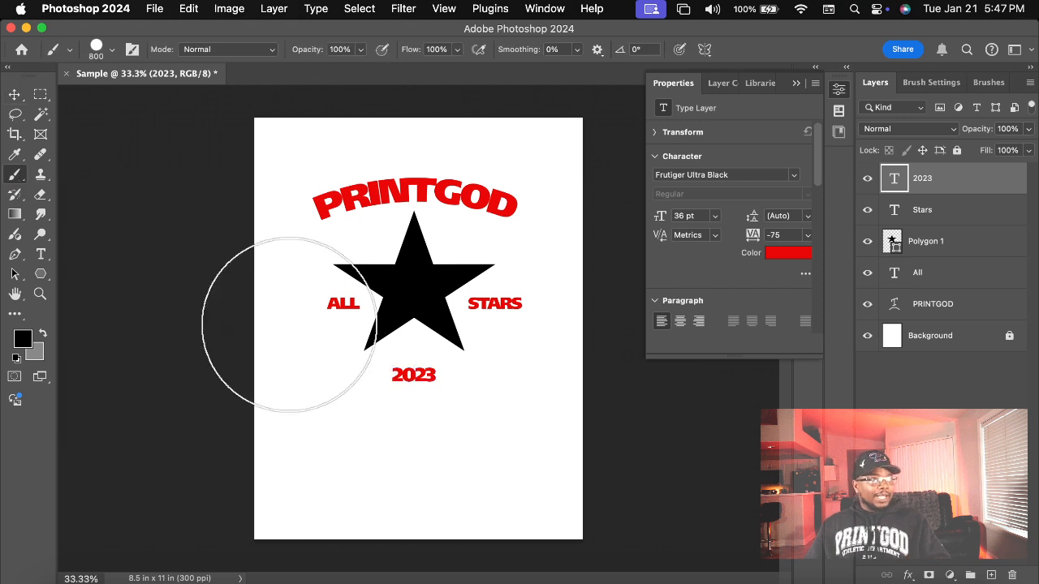
key("bracketleft")
key("bracketleft")
key("bracketleft")
key("bracketleft")
key("bracketleft")
key("bracketleft")
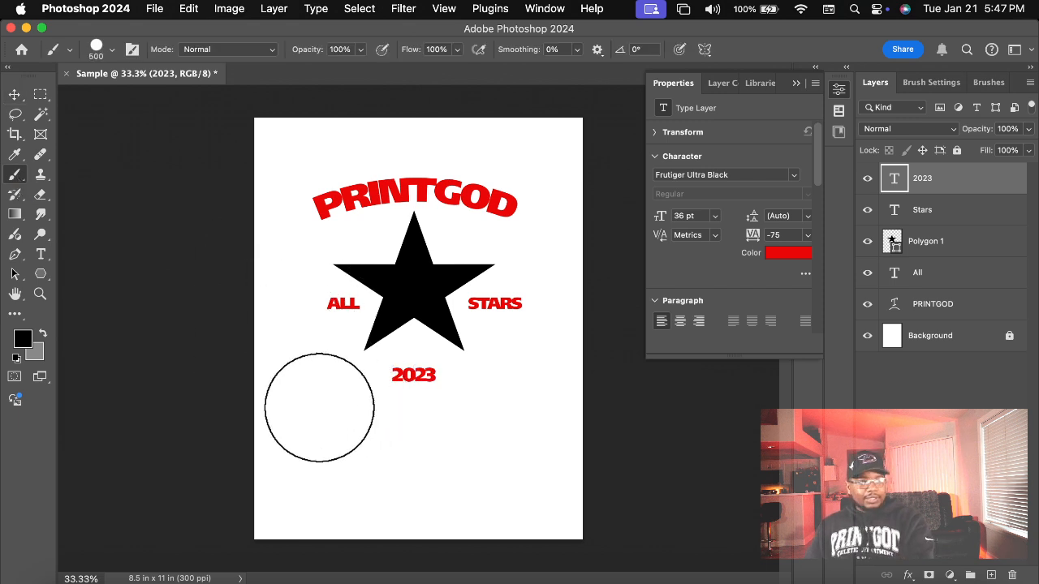
left_click_drag(323, 427, 534, 442)
left_click_drag(528, 166, 553, 208)
left_click(305, 354)
key("super+z")
key("super+z")
key("Delete")
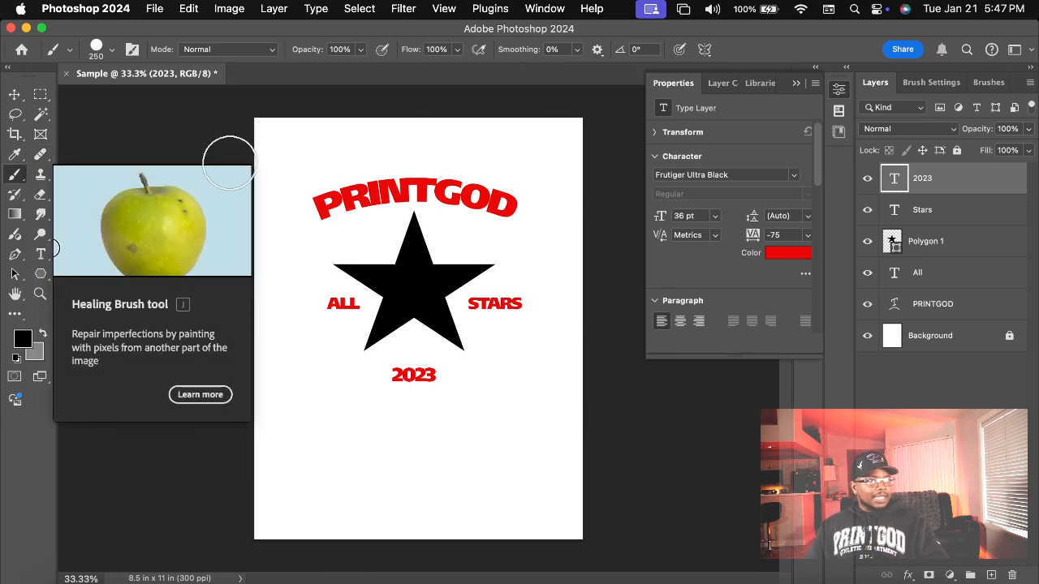
left_click(13, 99)
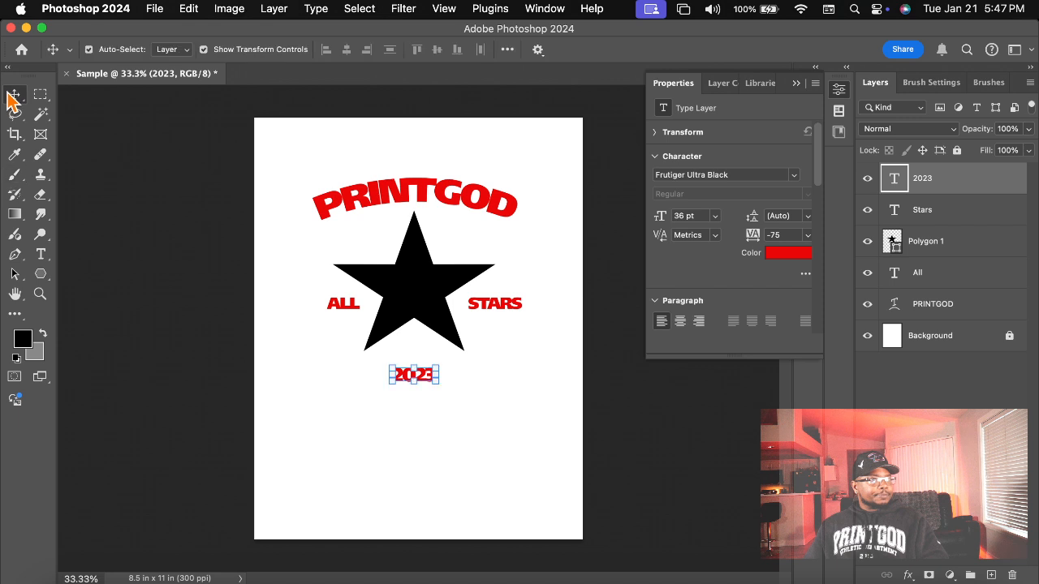